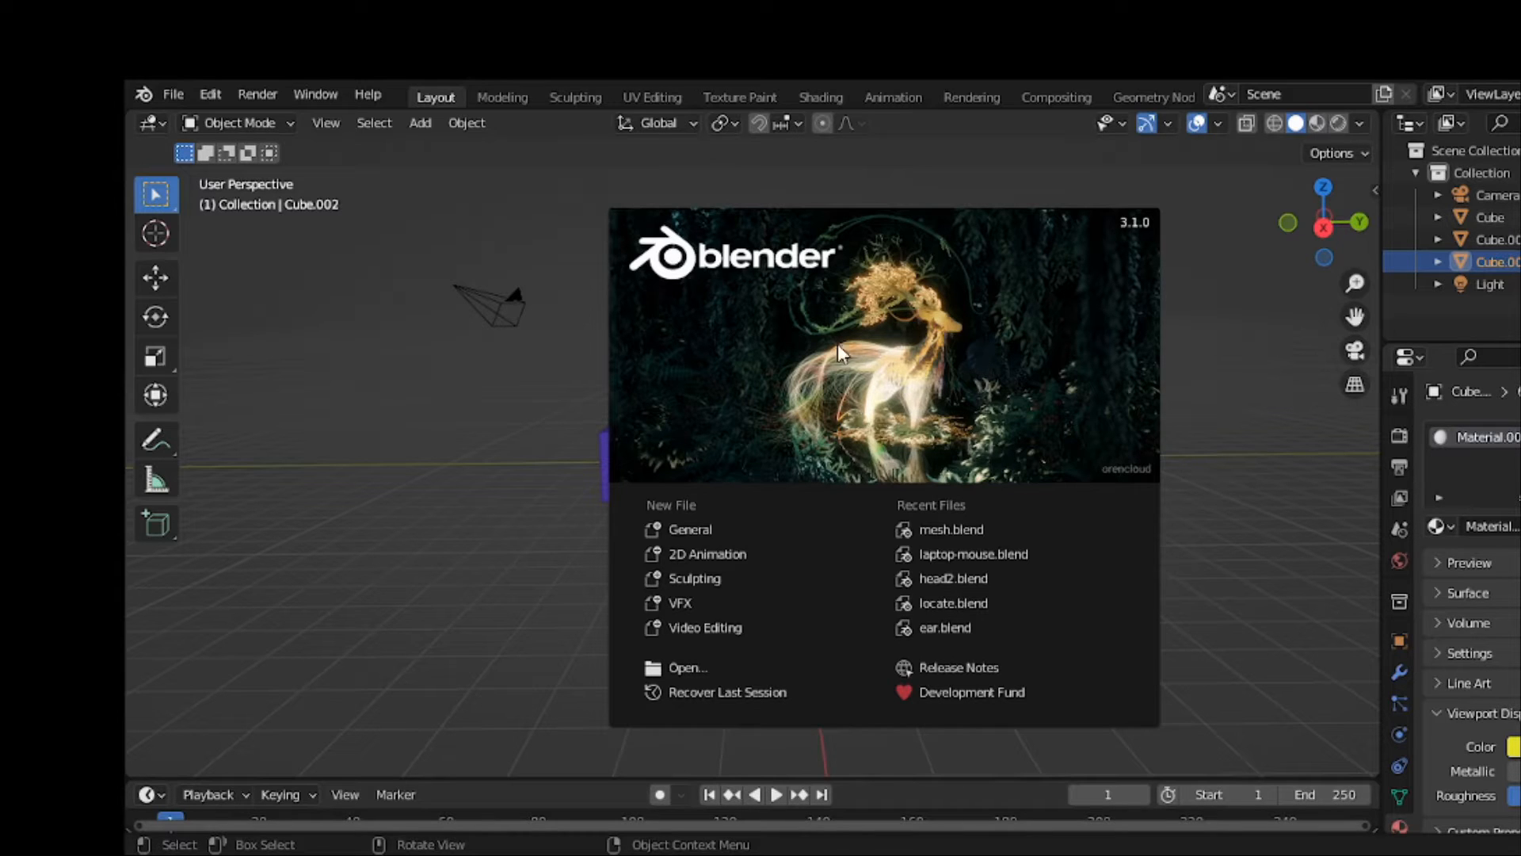
Step: Dismiss the splash screen, select the red, purple and yellow cubes together, and enter Edit Mode
click(531, 462)
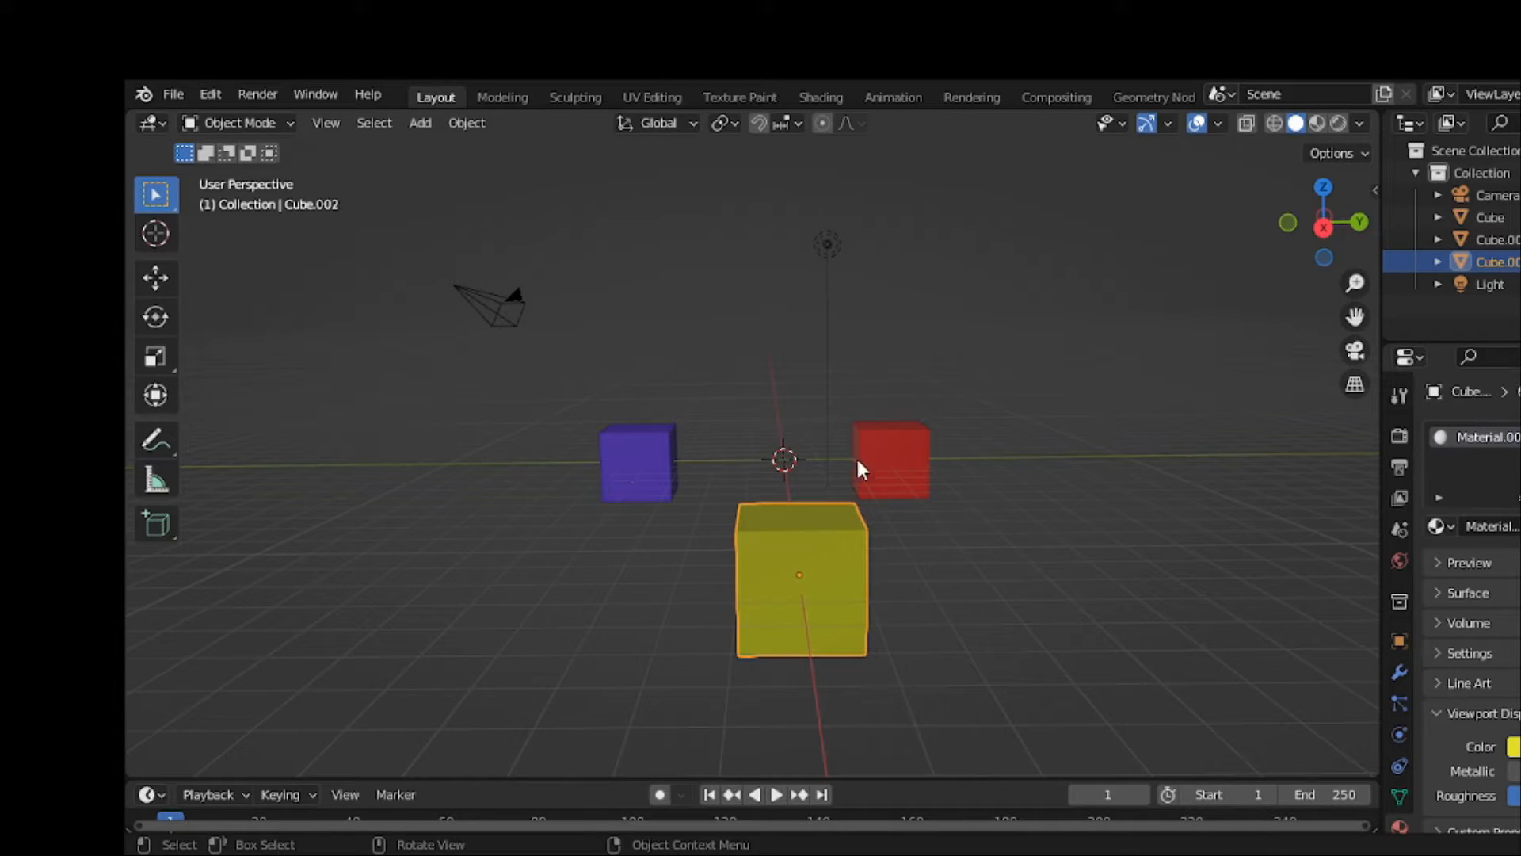
click(896, 443)
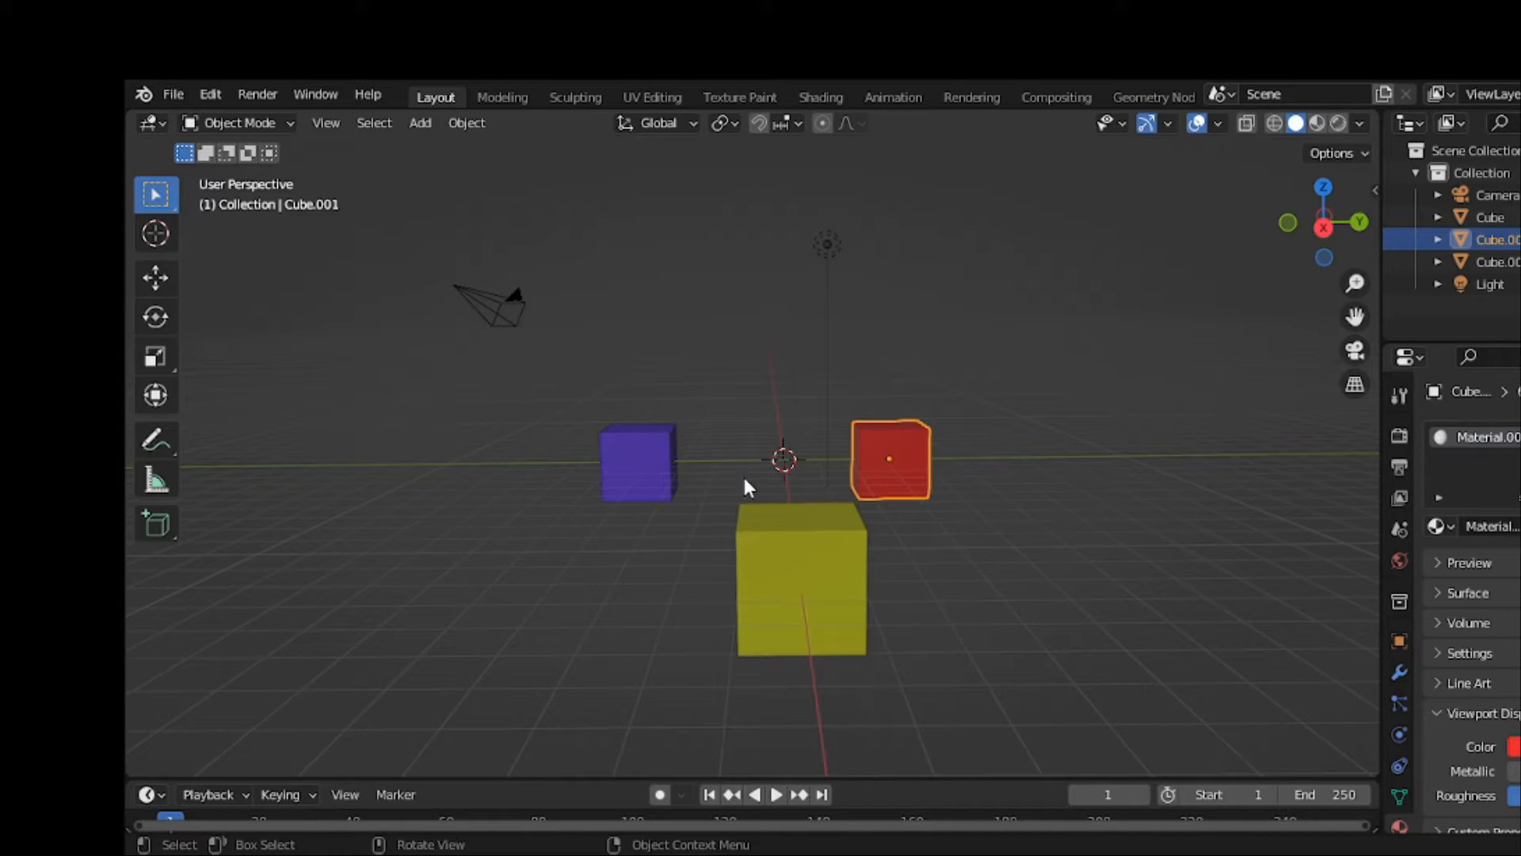
shift+click(661, 464)
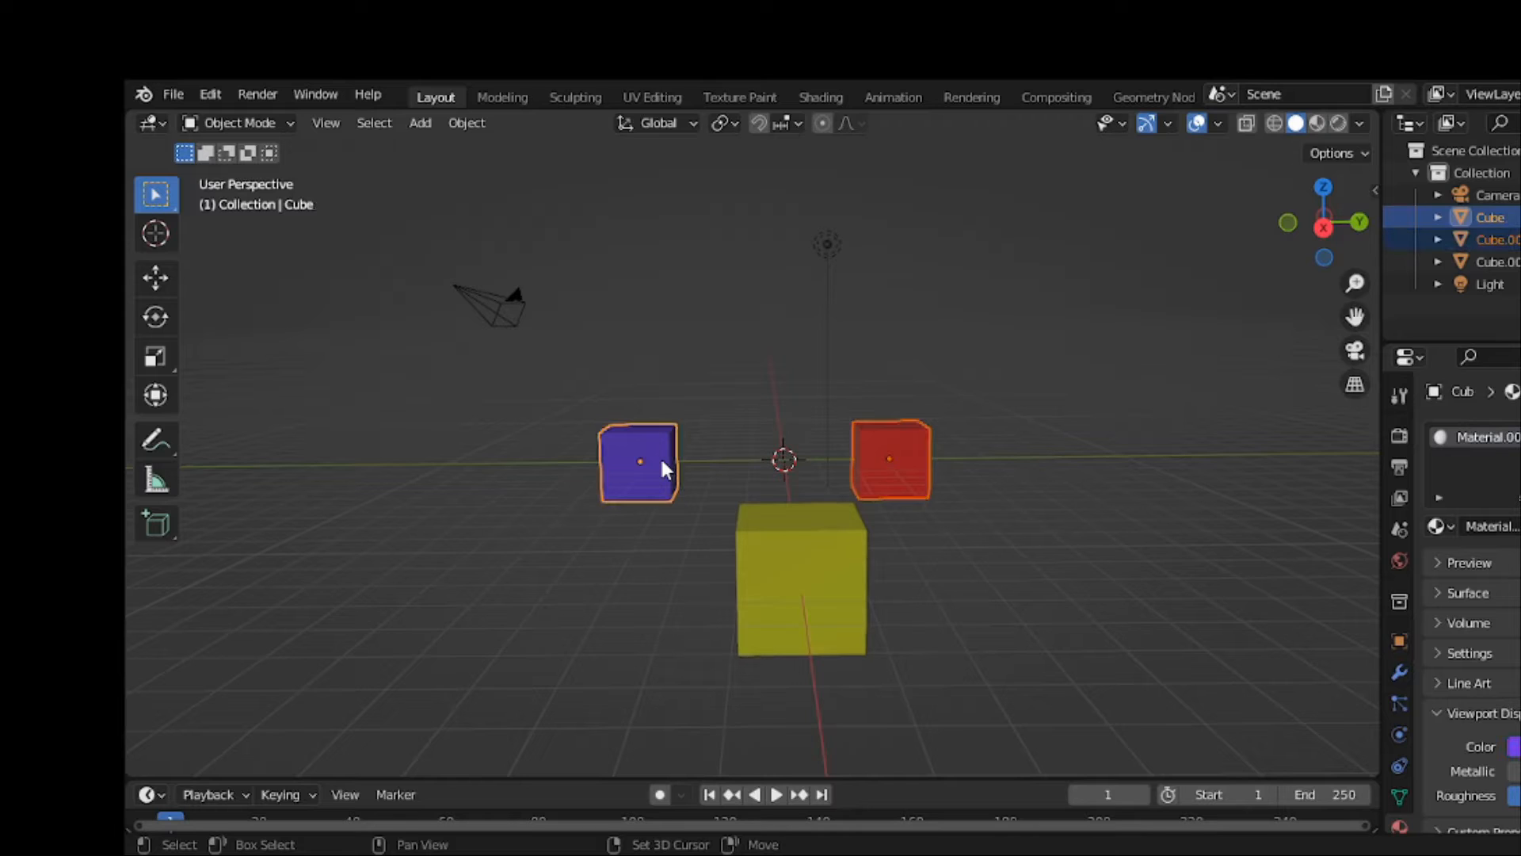
shift+click(790, 558)
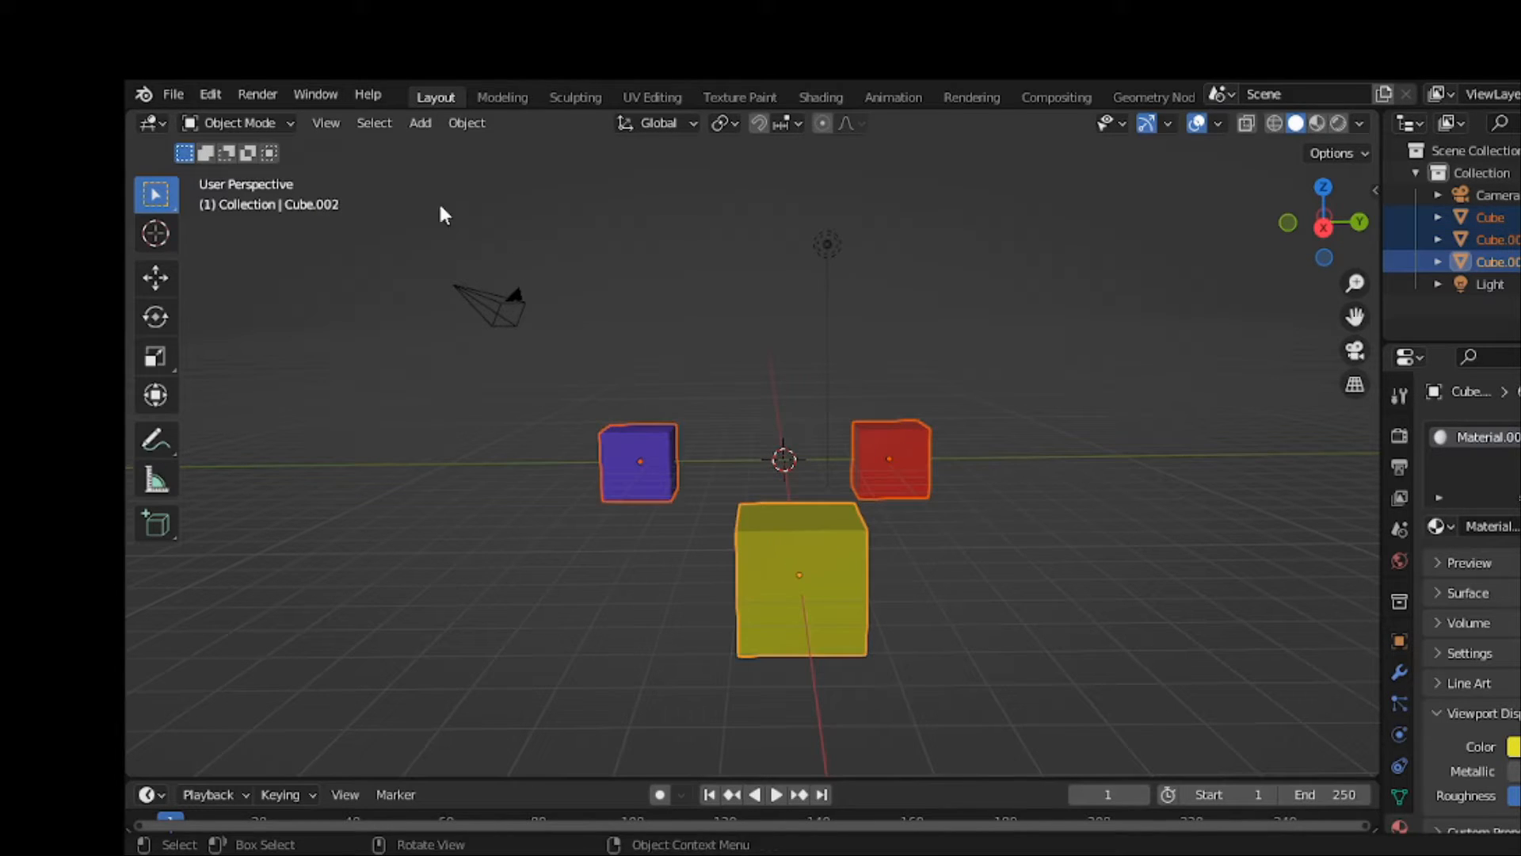
click(212, 120)
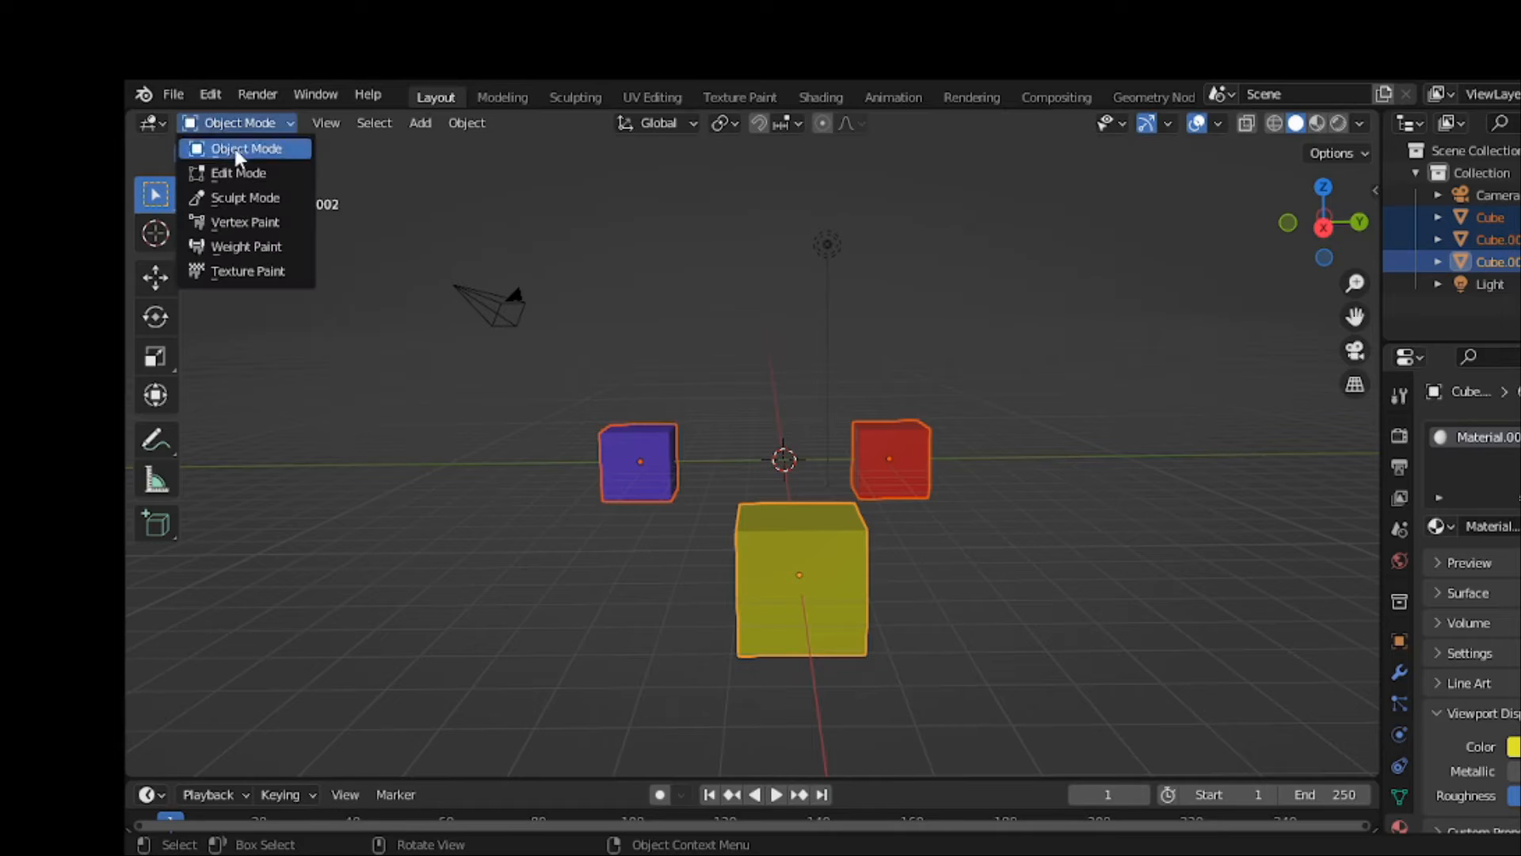
click(302, 164)
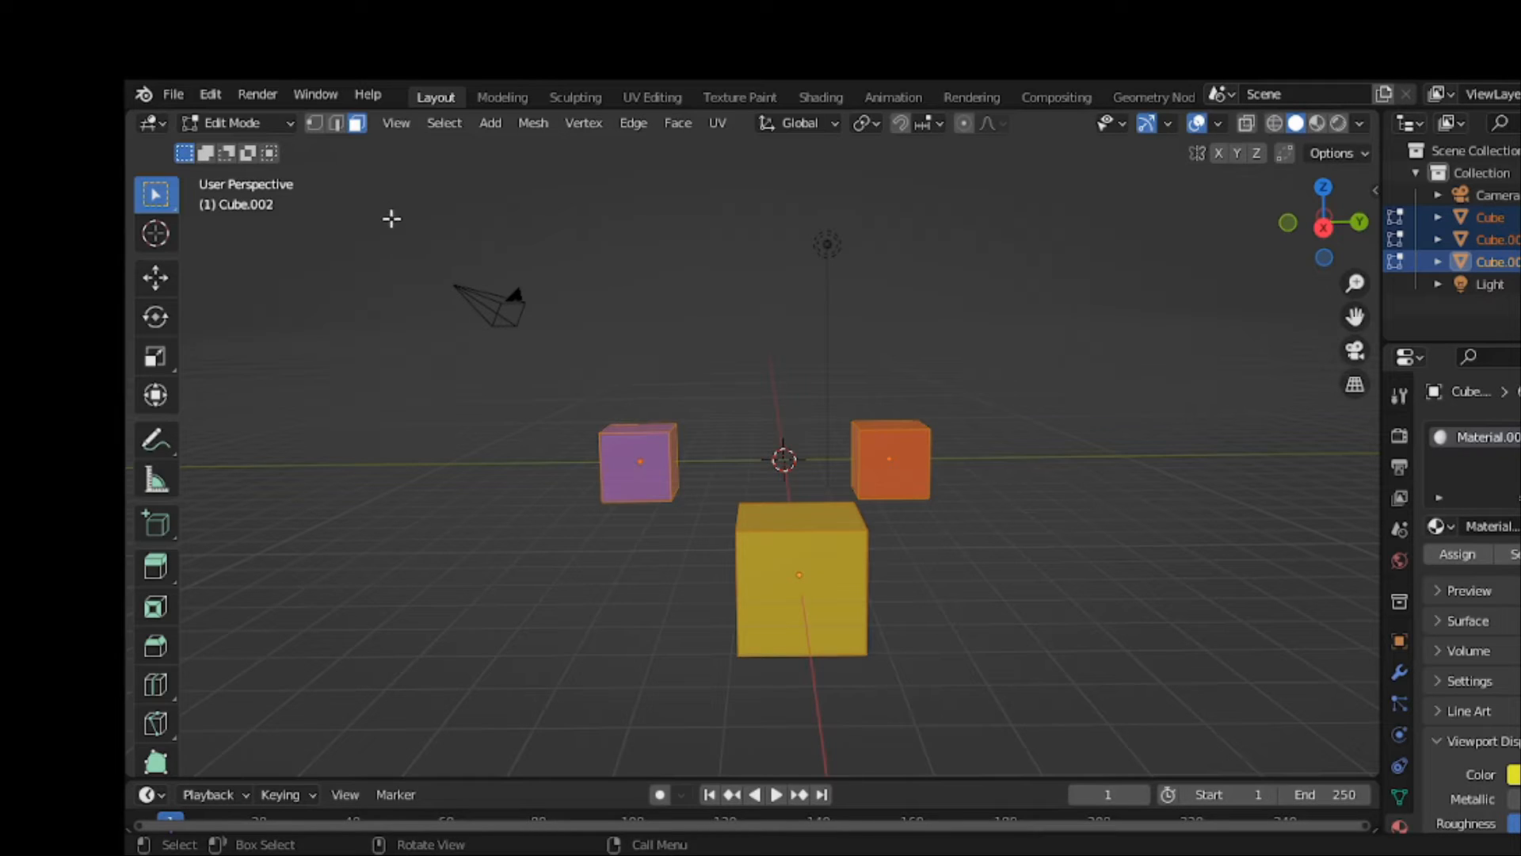
Step: Try to bridge the purple cube's bottom front edge to the yellow cube's top back edge with Bridge Edge Loops
scroll(611, 486, up, 2)
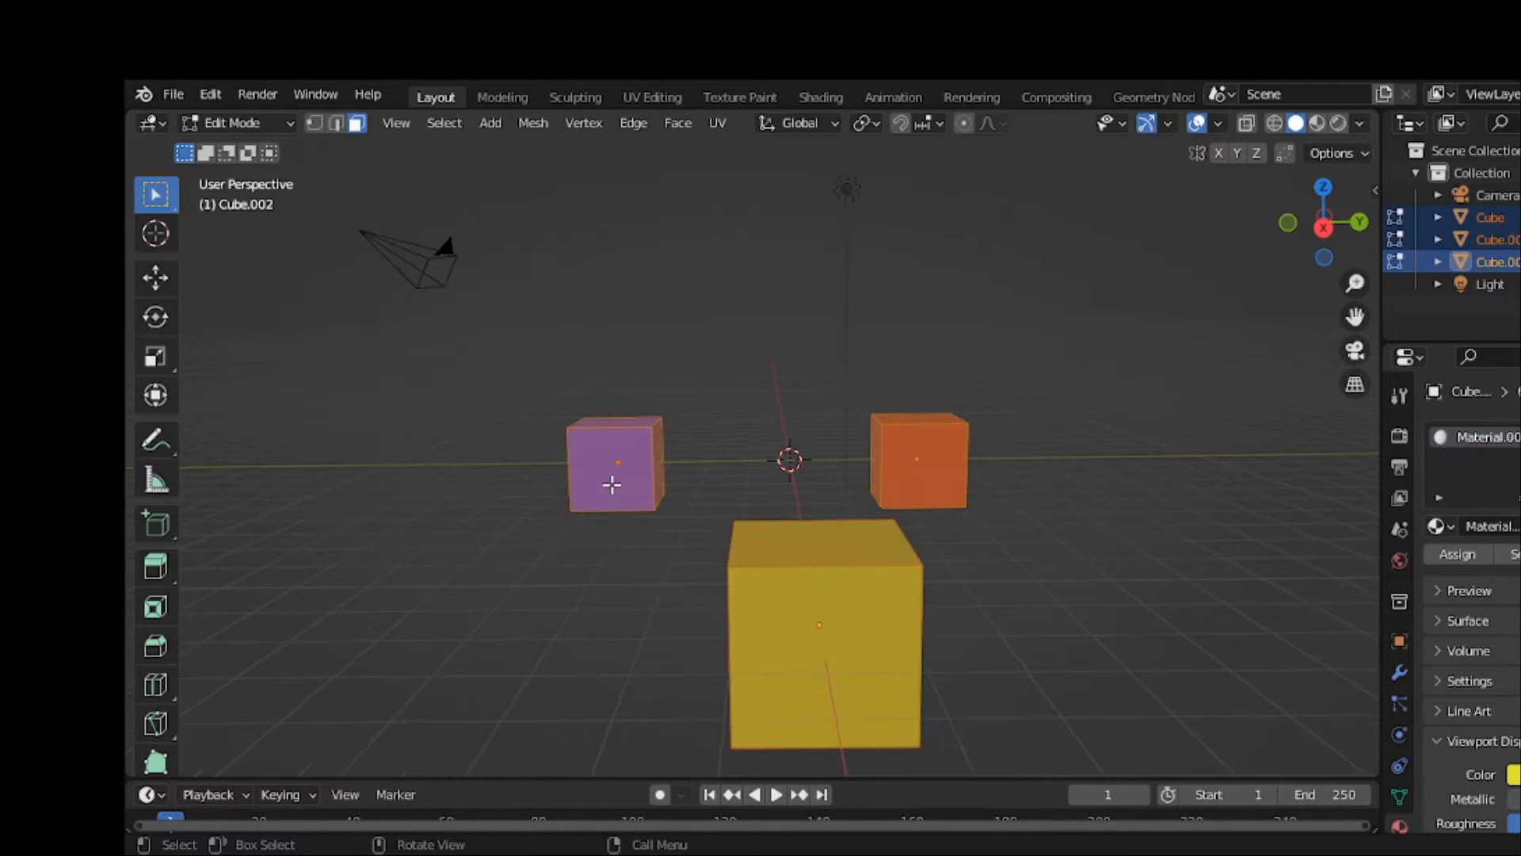
click(683, 420)
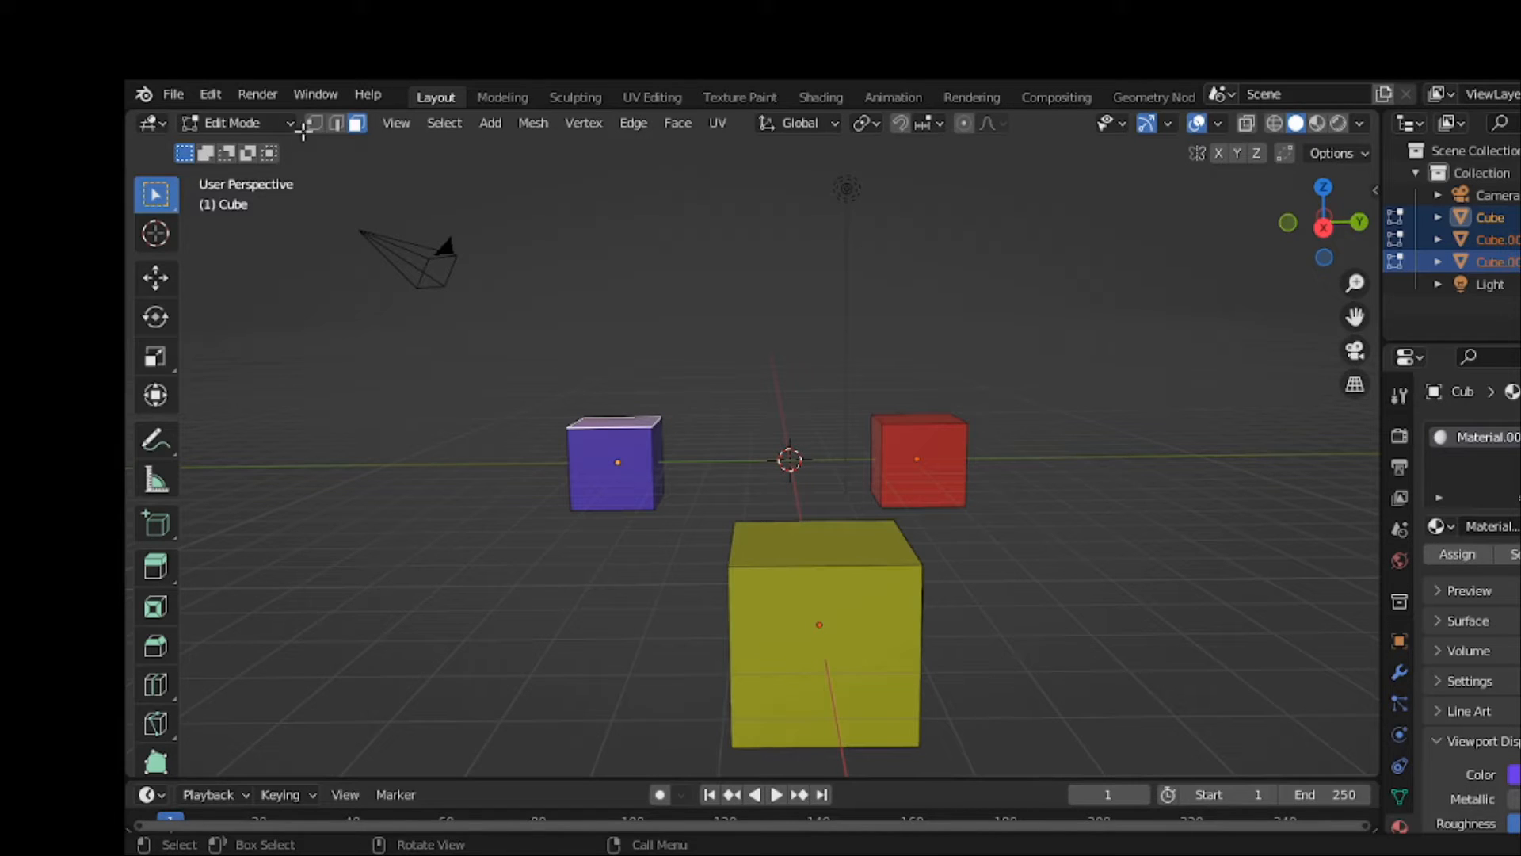
click(336, 123)
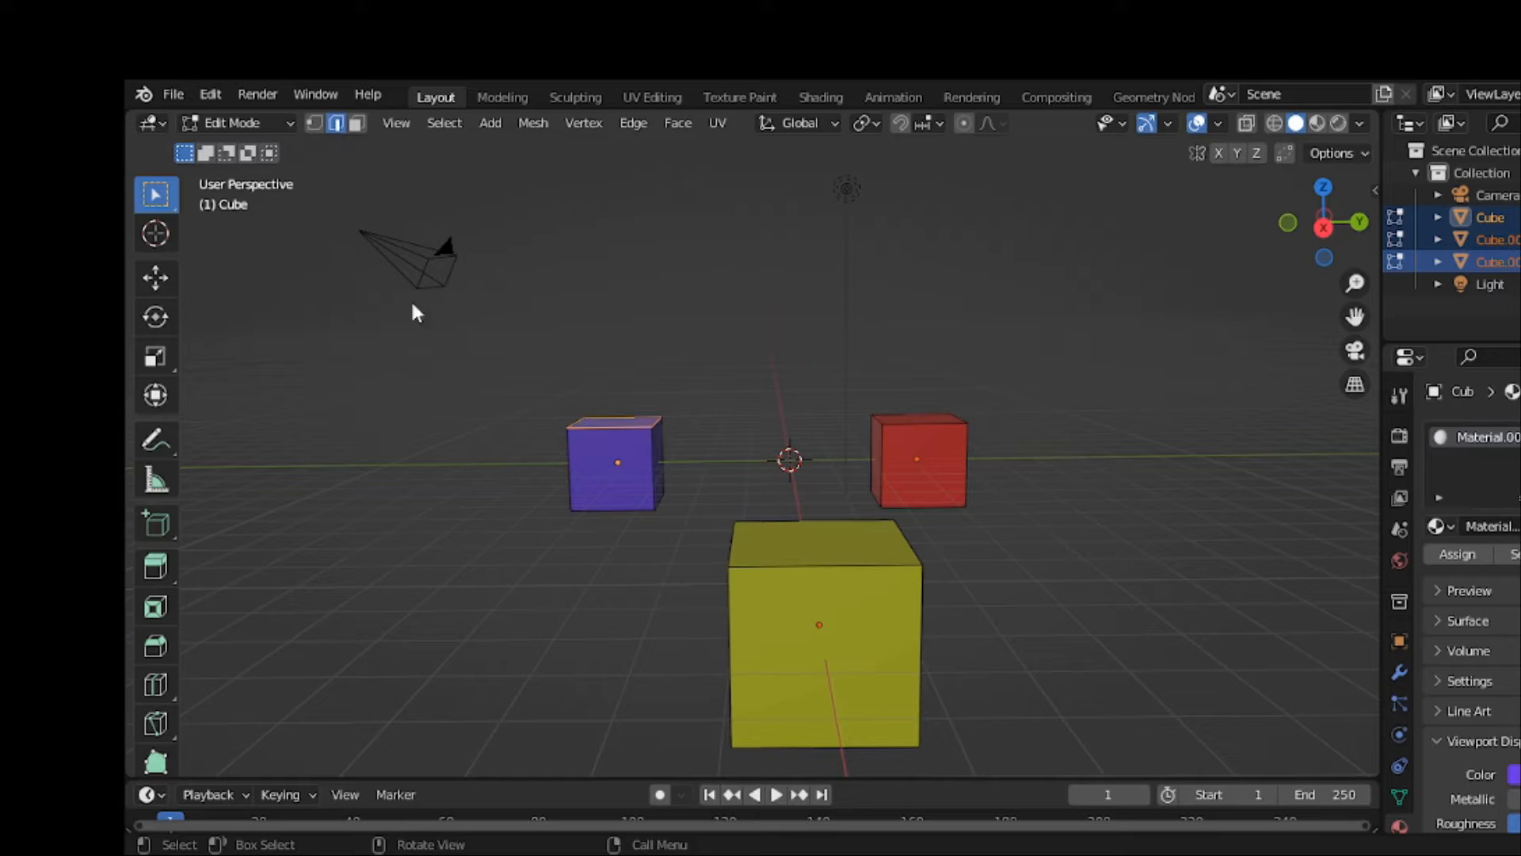
click(618, 511)
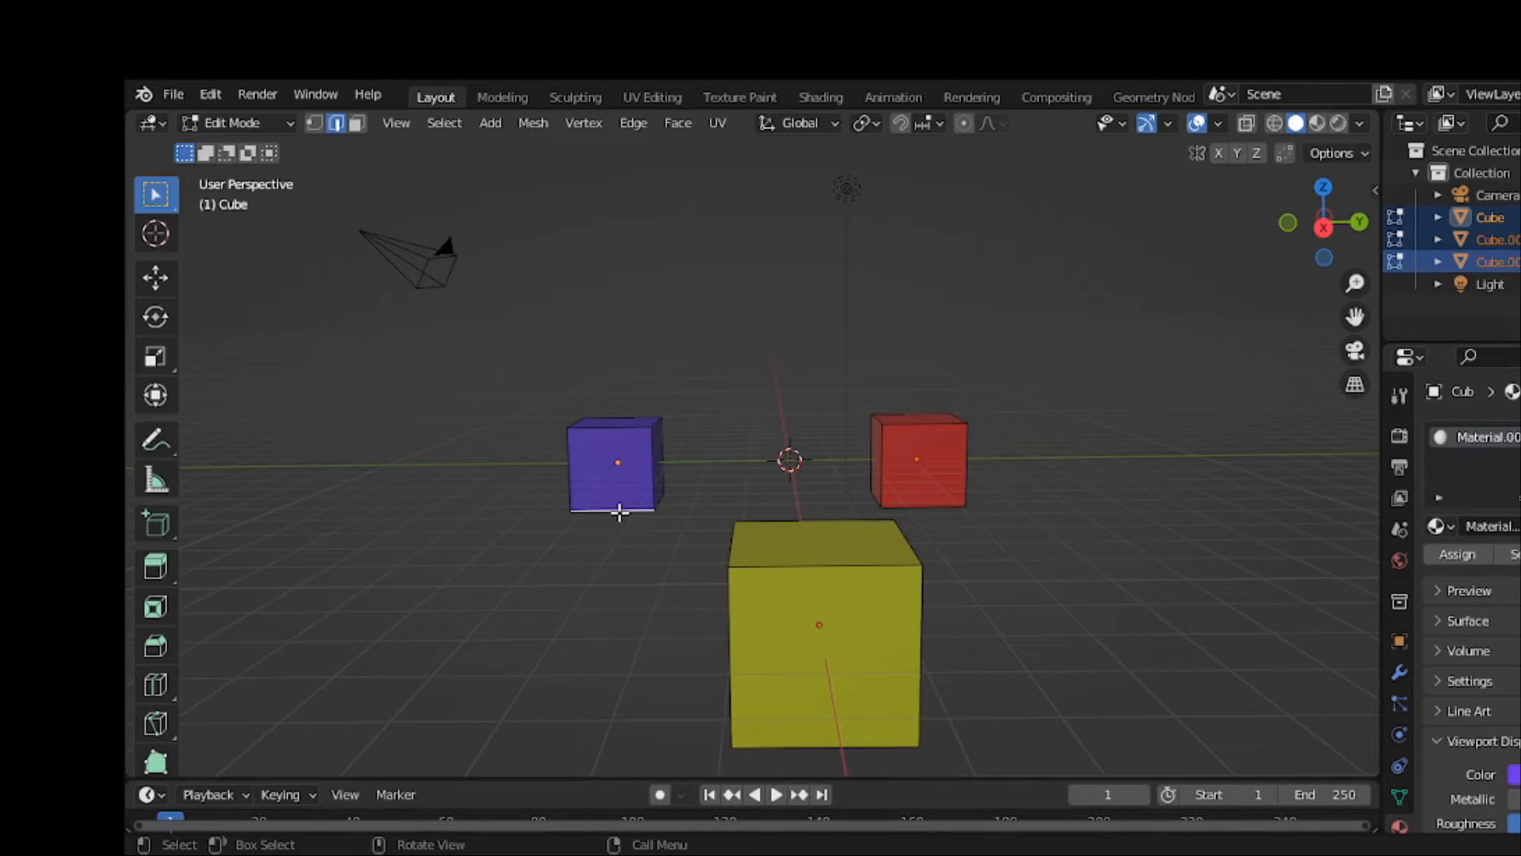
shift+click(812, 519)
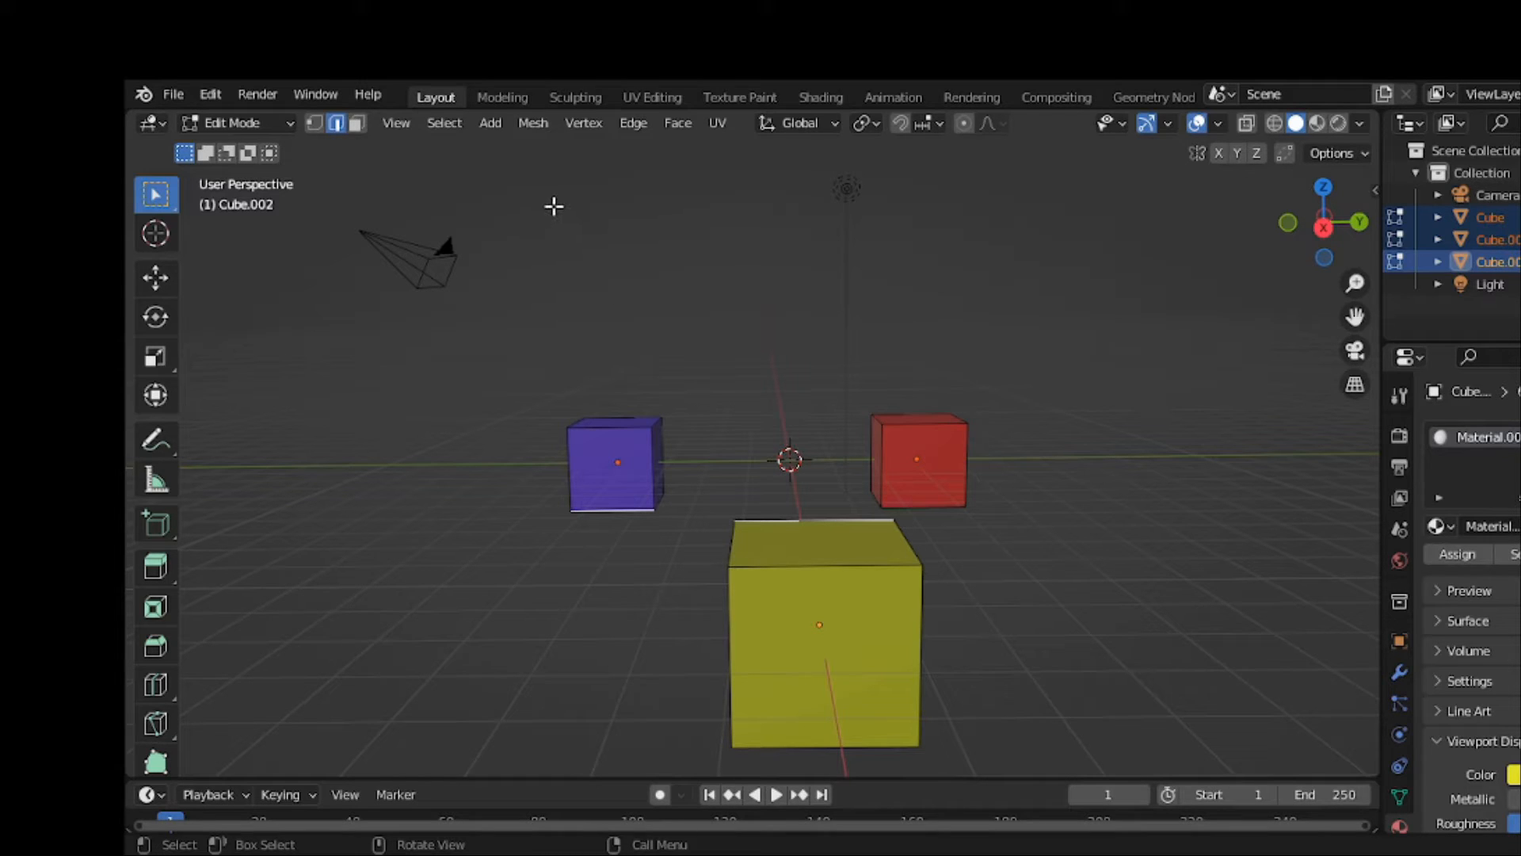
click(643, 129)
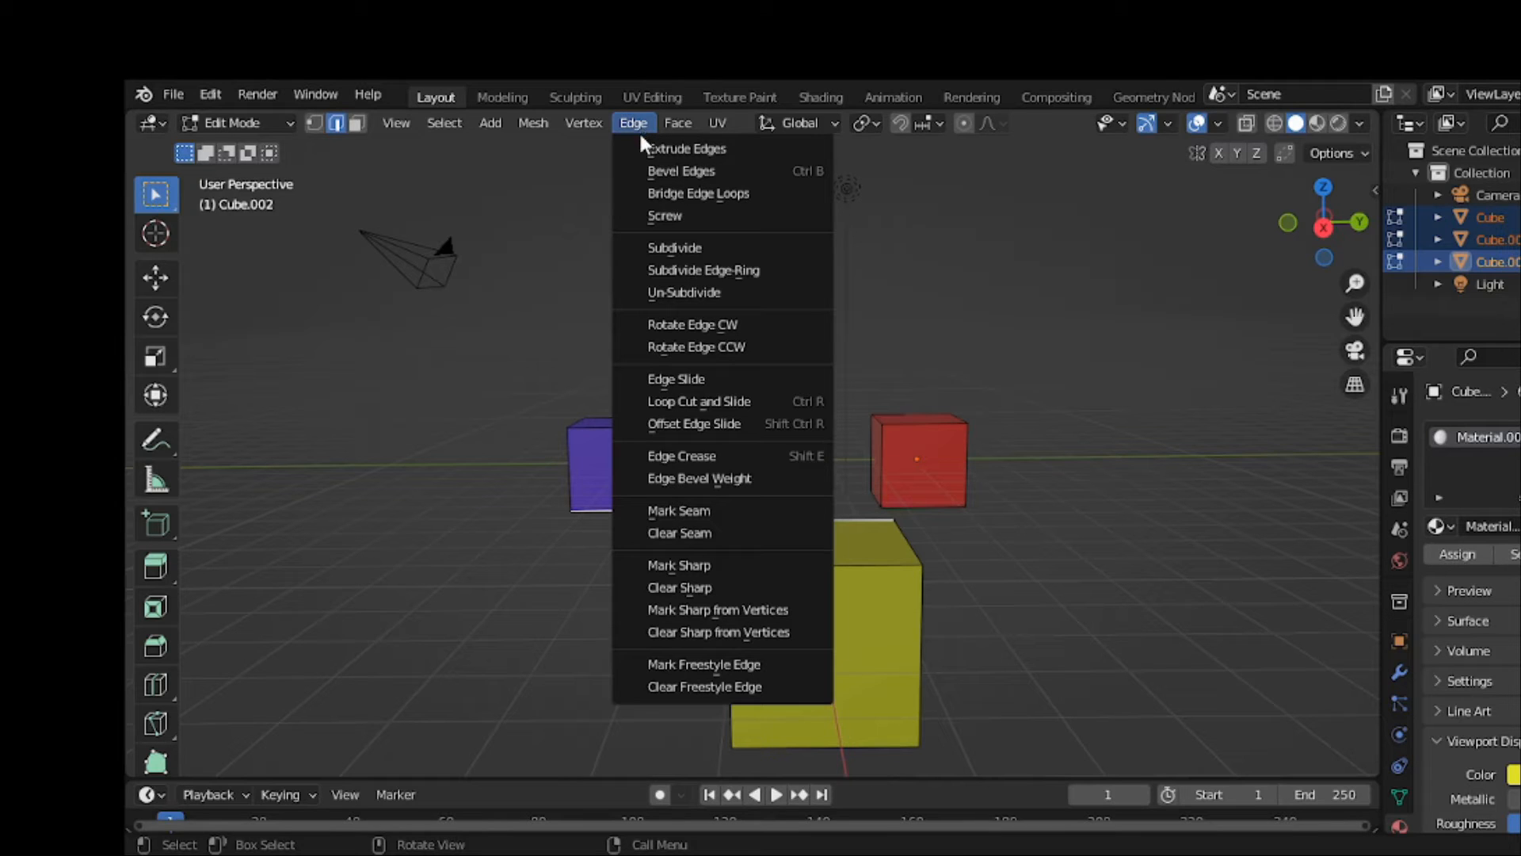
click(647, 193)
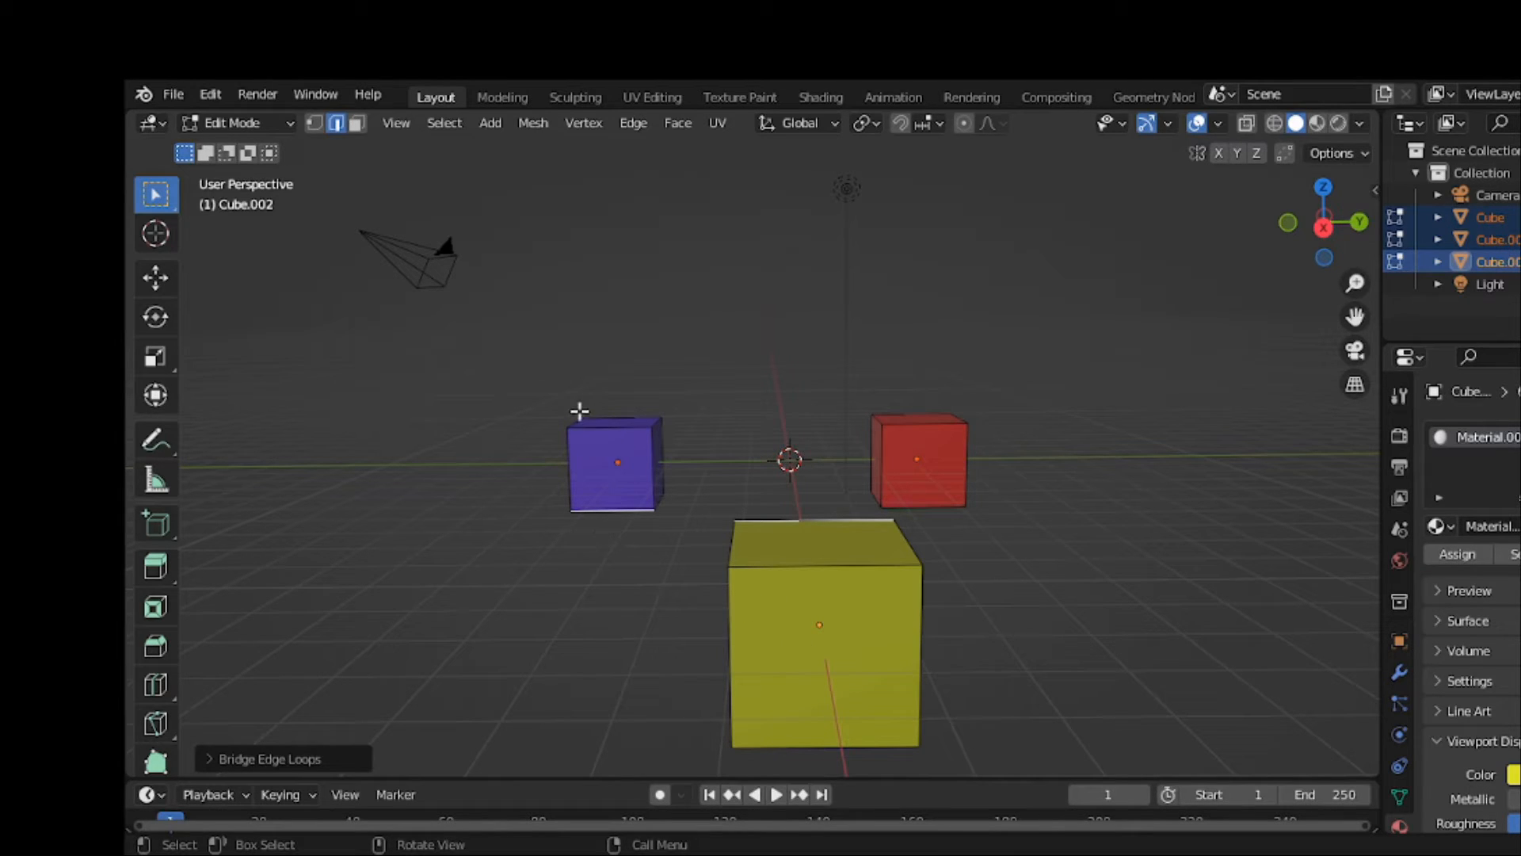
Step: Extrude the two opposite side edges of the yellow cube's top face upward by about 2 m
click(626, 431)
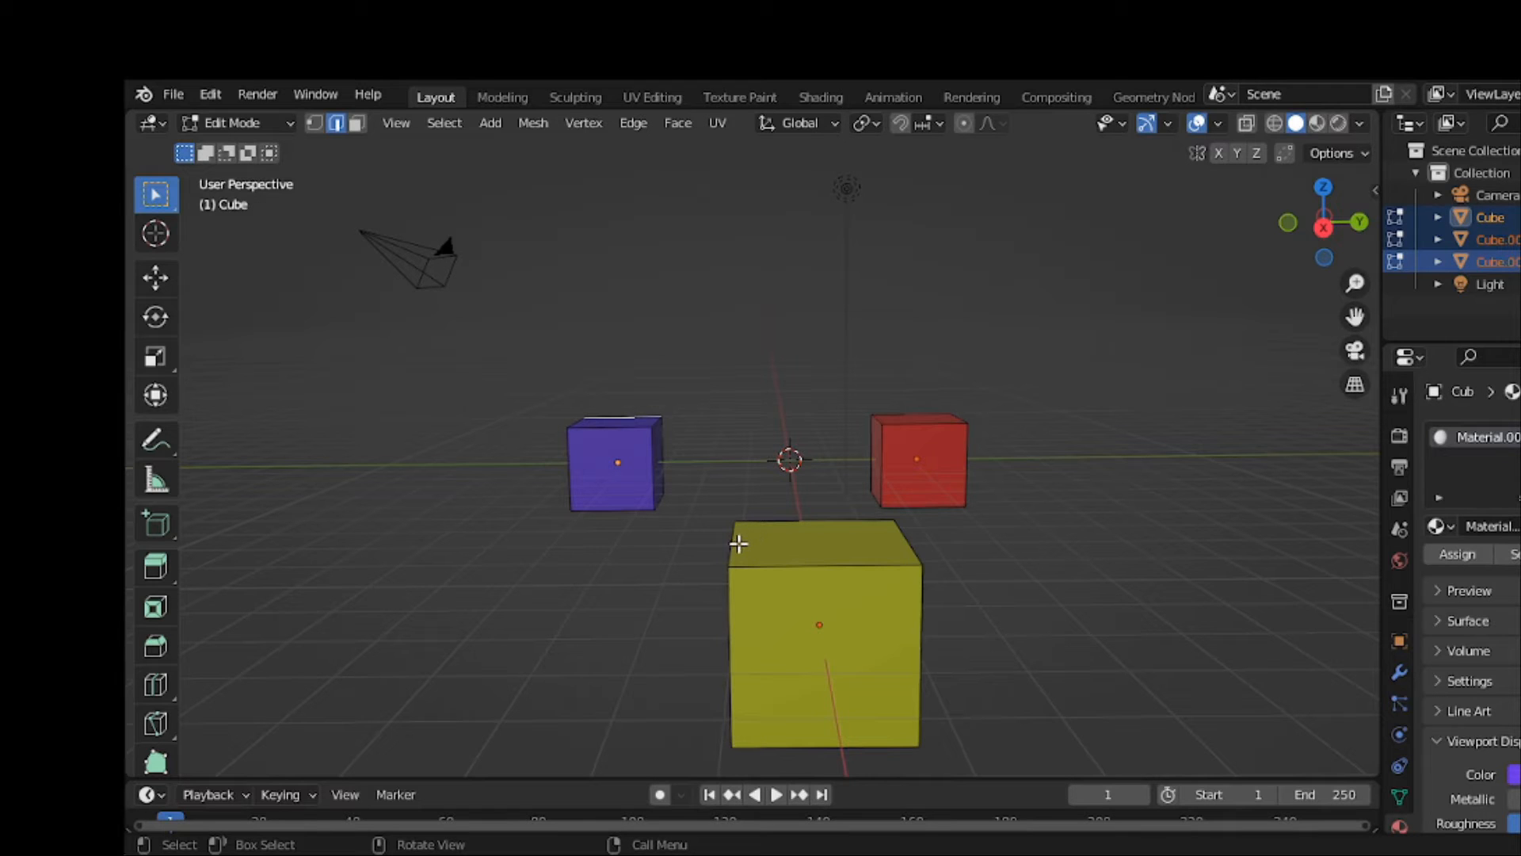
click(737, 533)
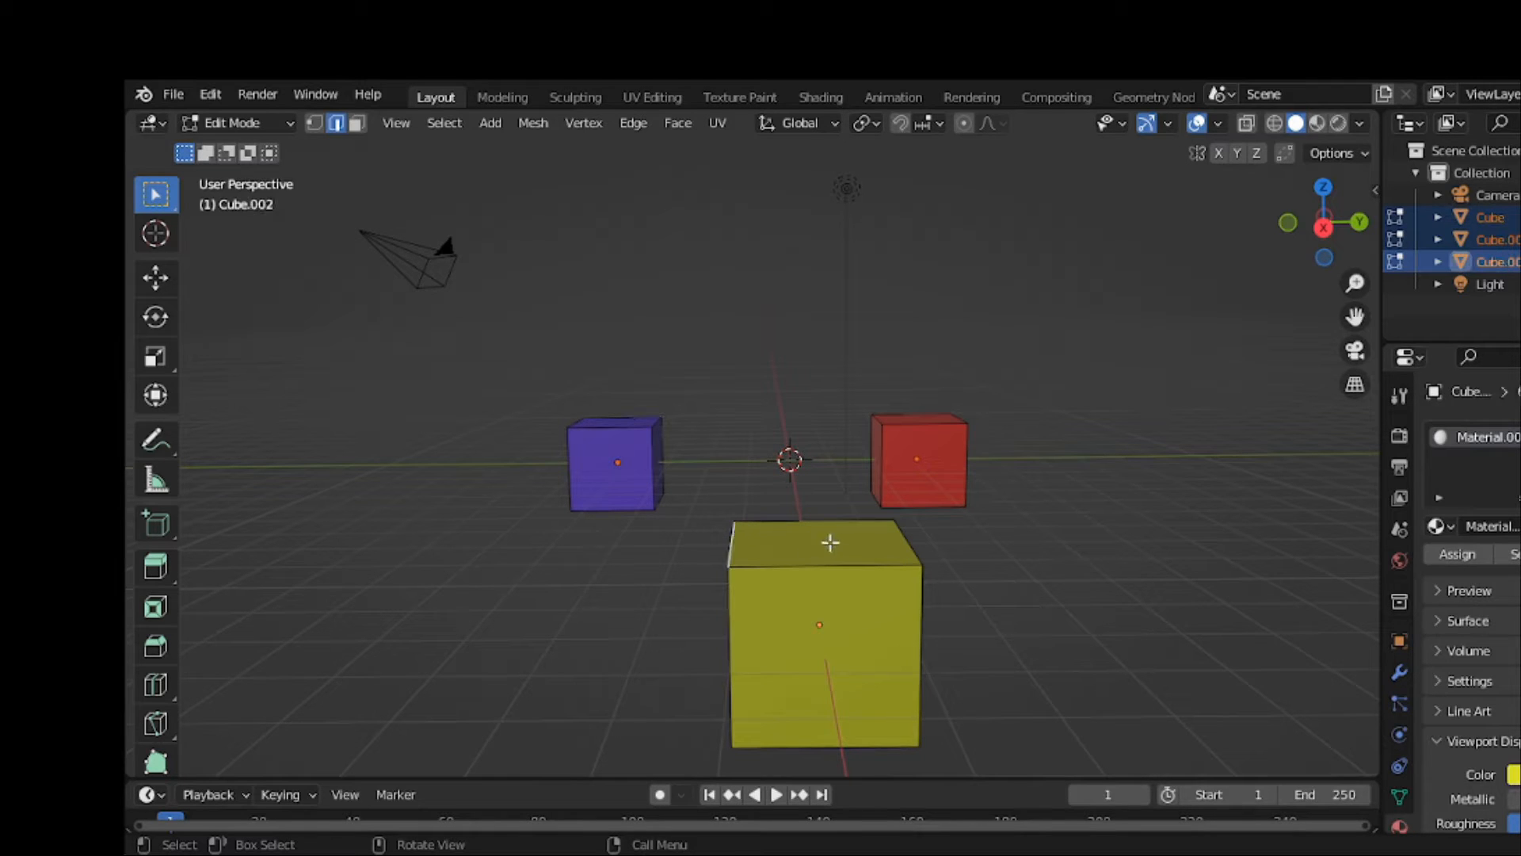
shift+click(907, 544)
key(g)
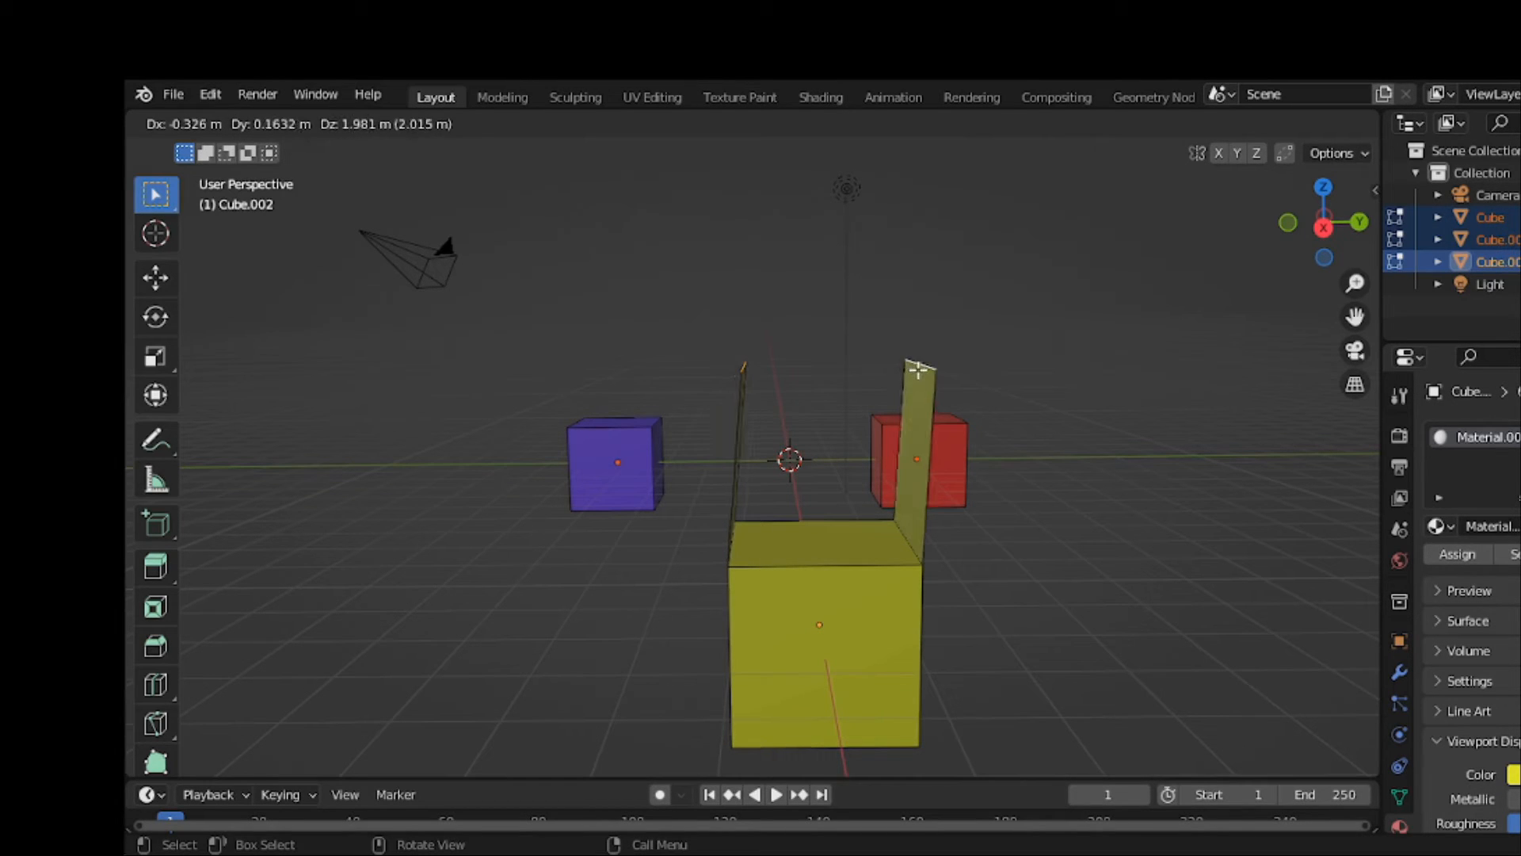
click(919, 383)
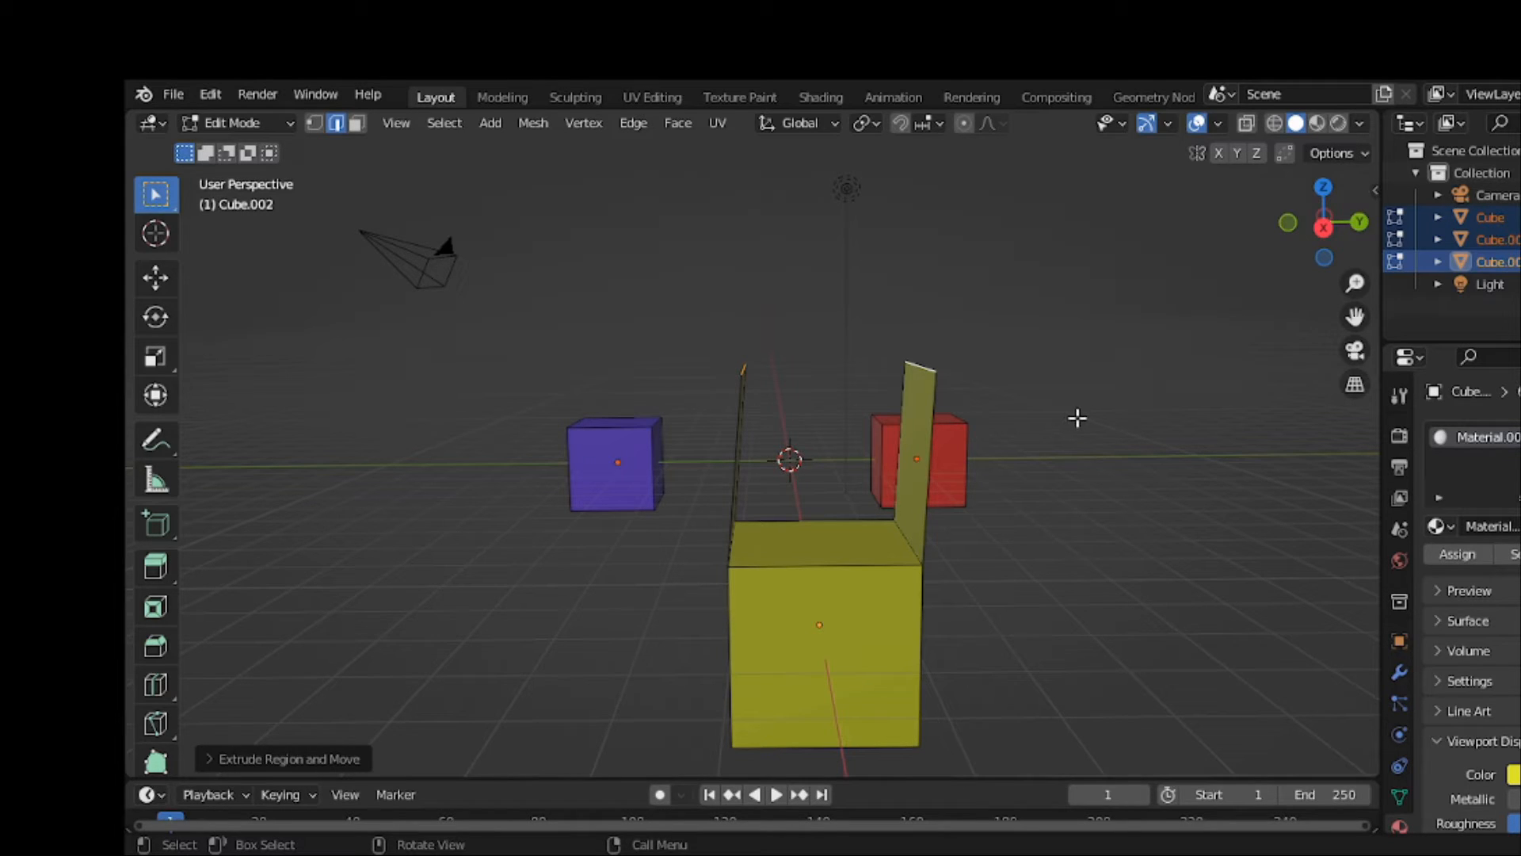
Step: Fill a face between the yellow cube's two extruded edges, undo it, and connect them with Bridge Edge Loops instead
key(f)
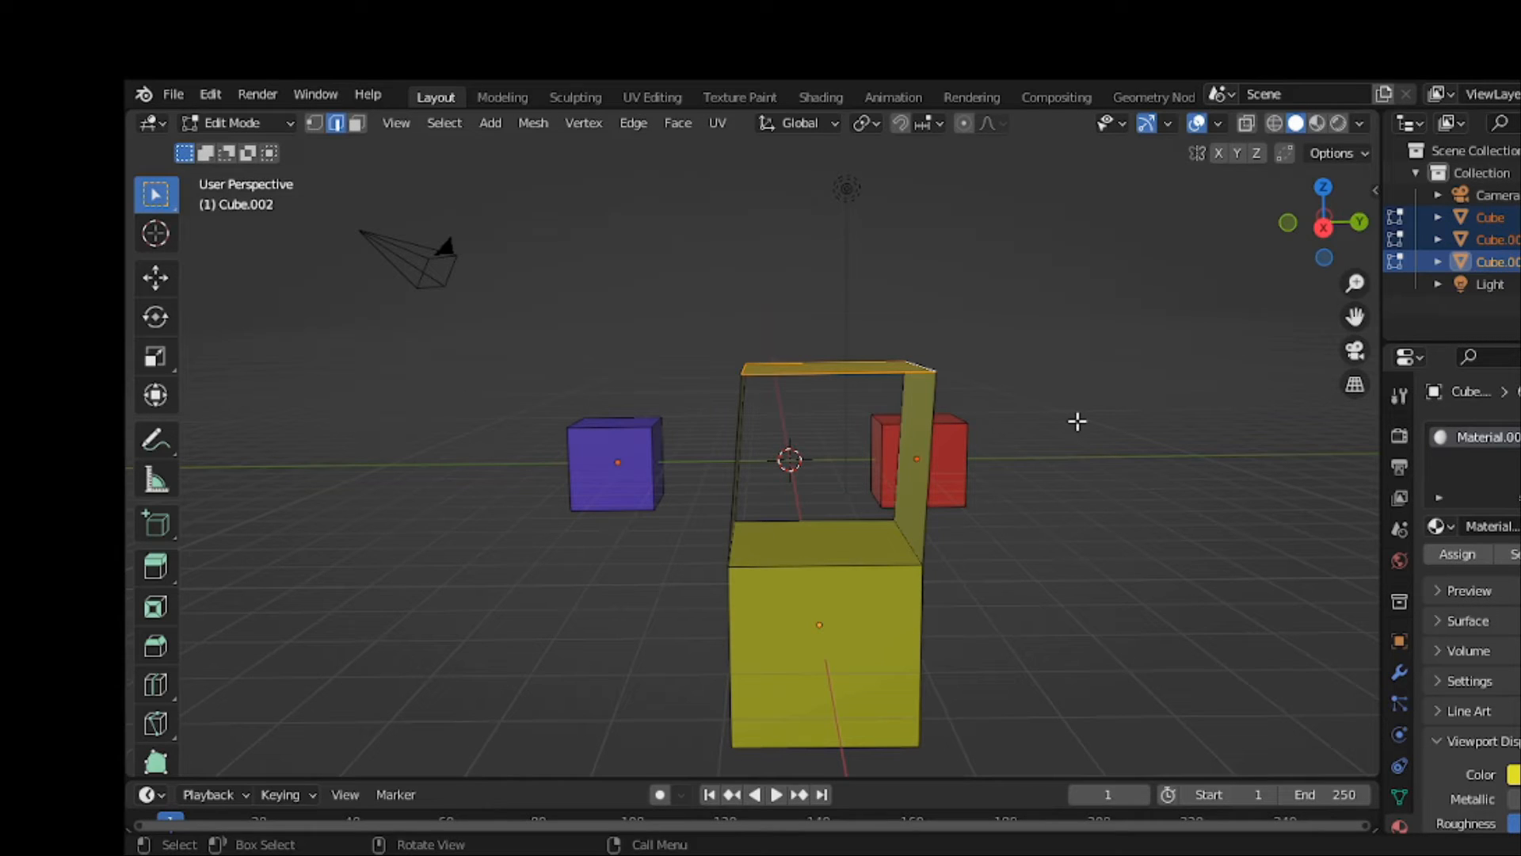
key(ctrl)
key(ctrl+z)
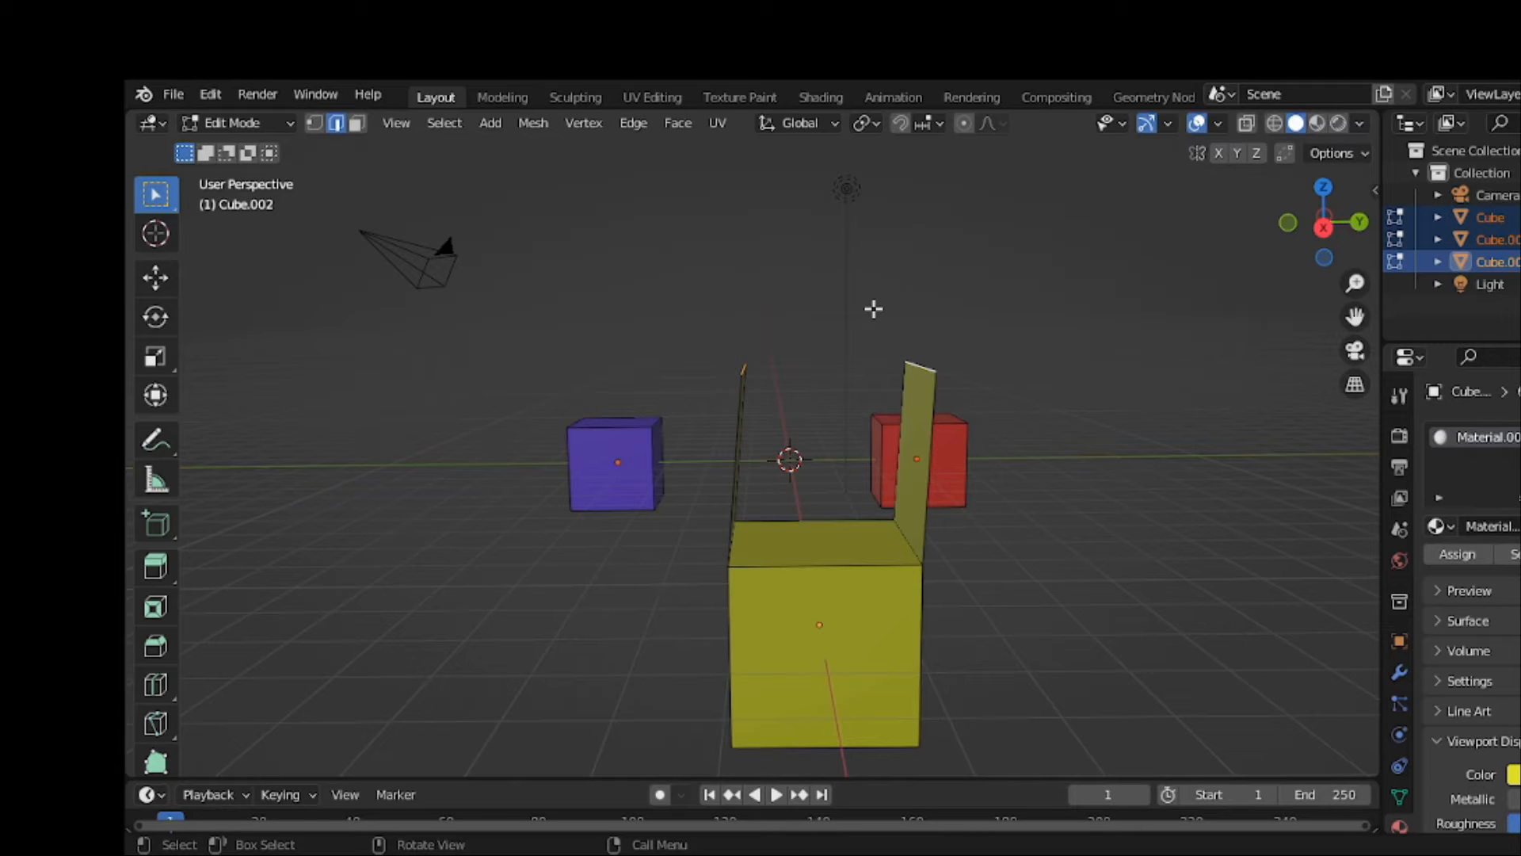
click(620, 127)
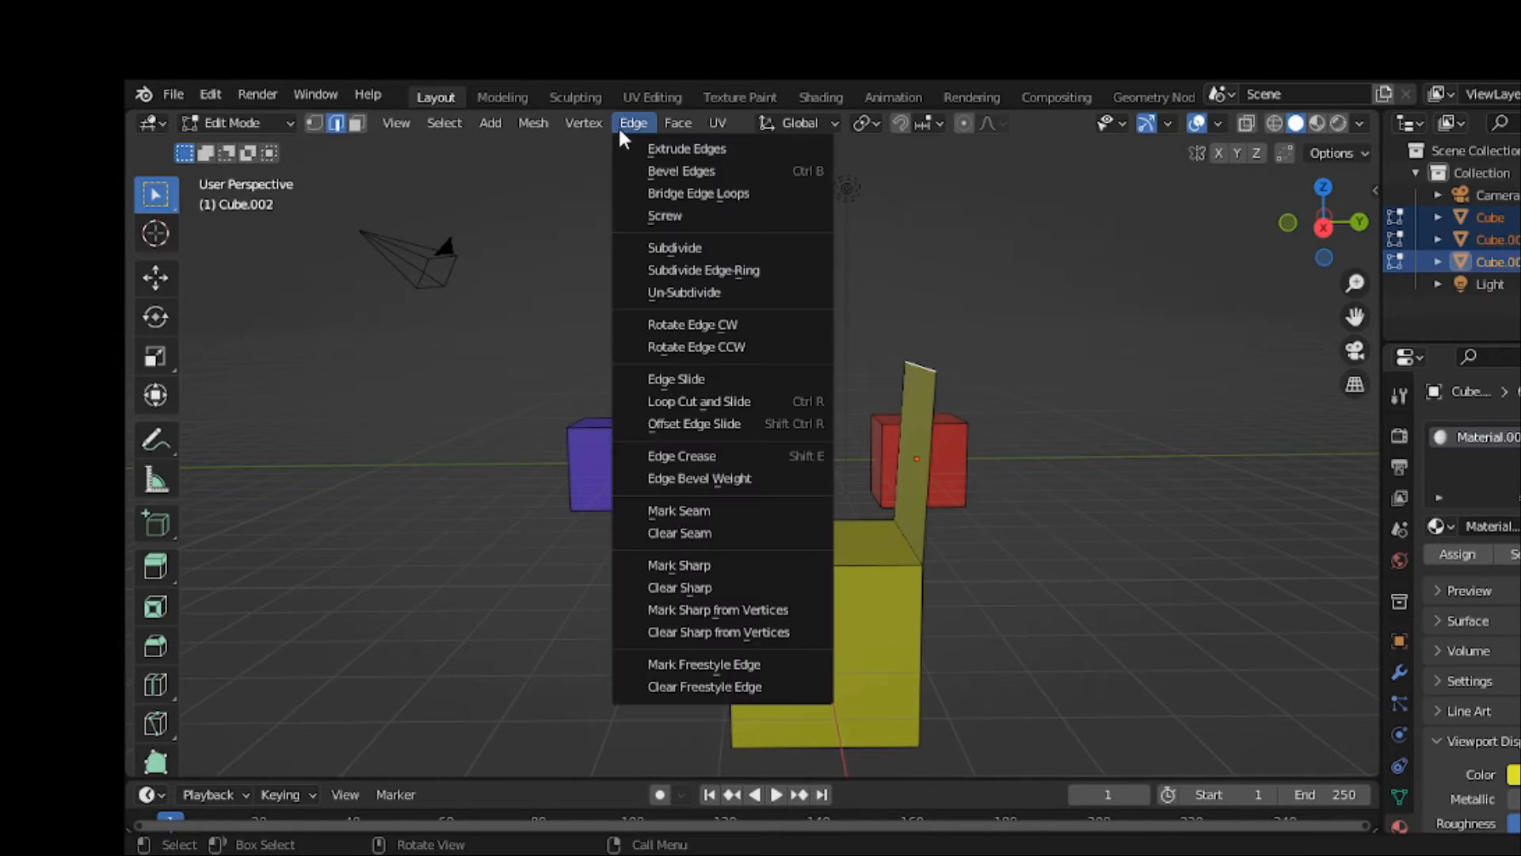
click(640, 192)
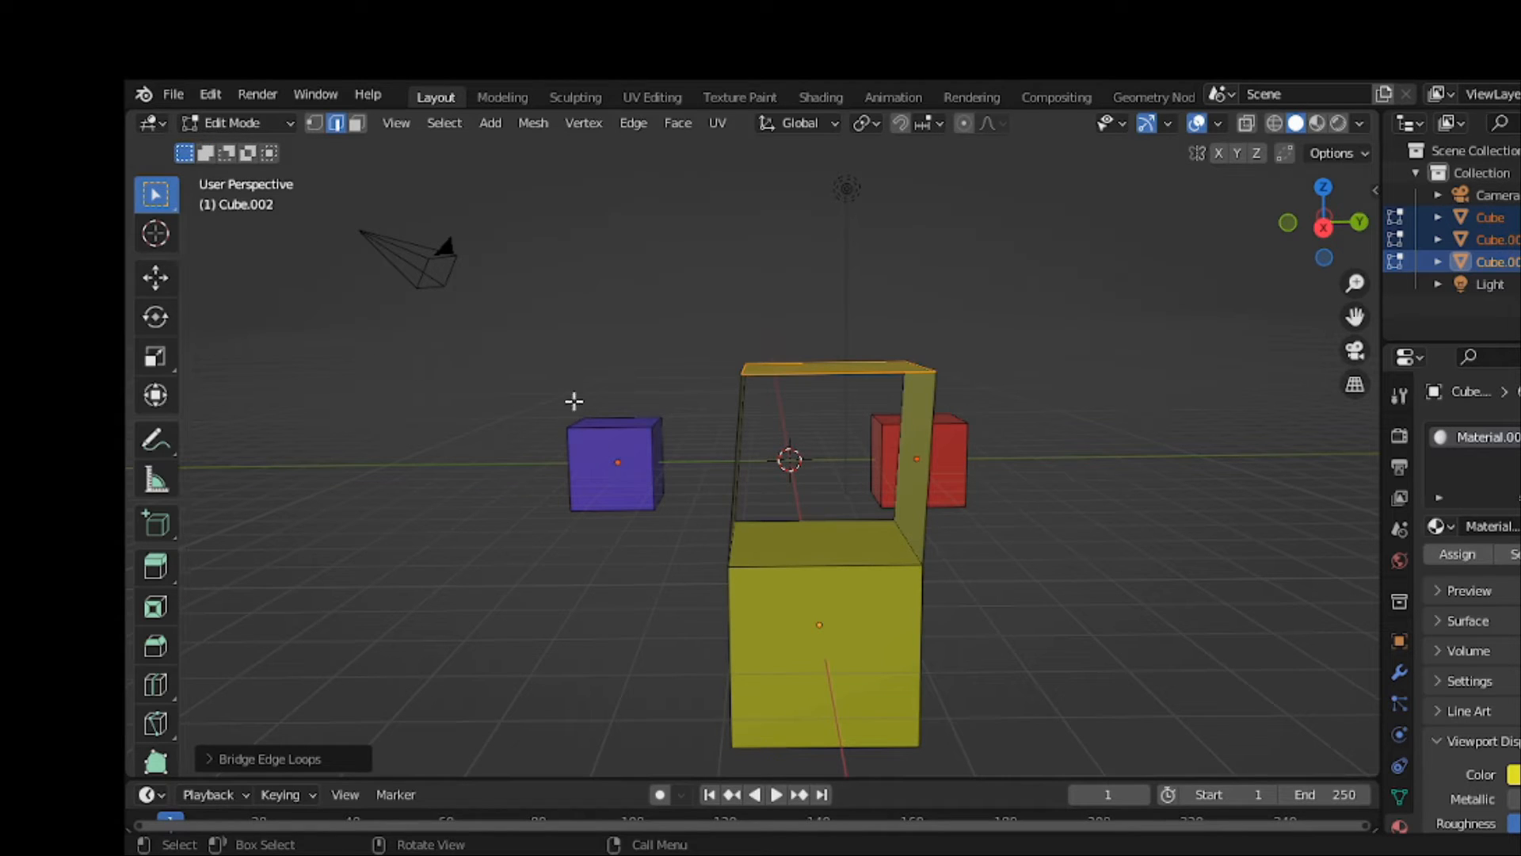
Step: Try moving the purple cube's whole mesh in Edit Mode, and cancel the move
drag(545, 375, 677, 529)
key(g)
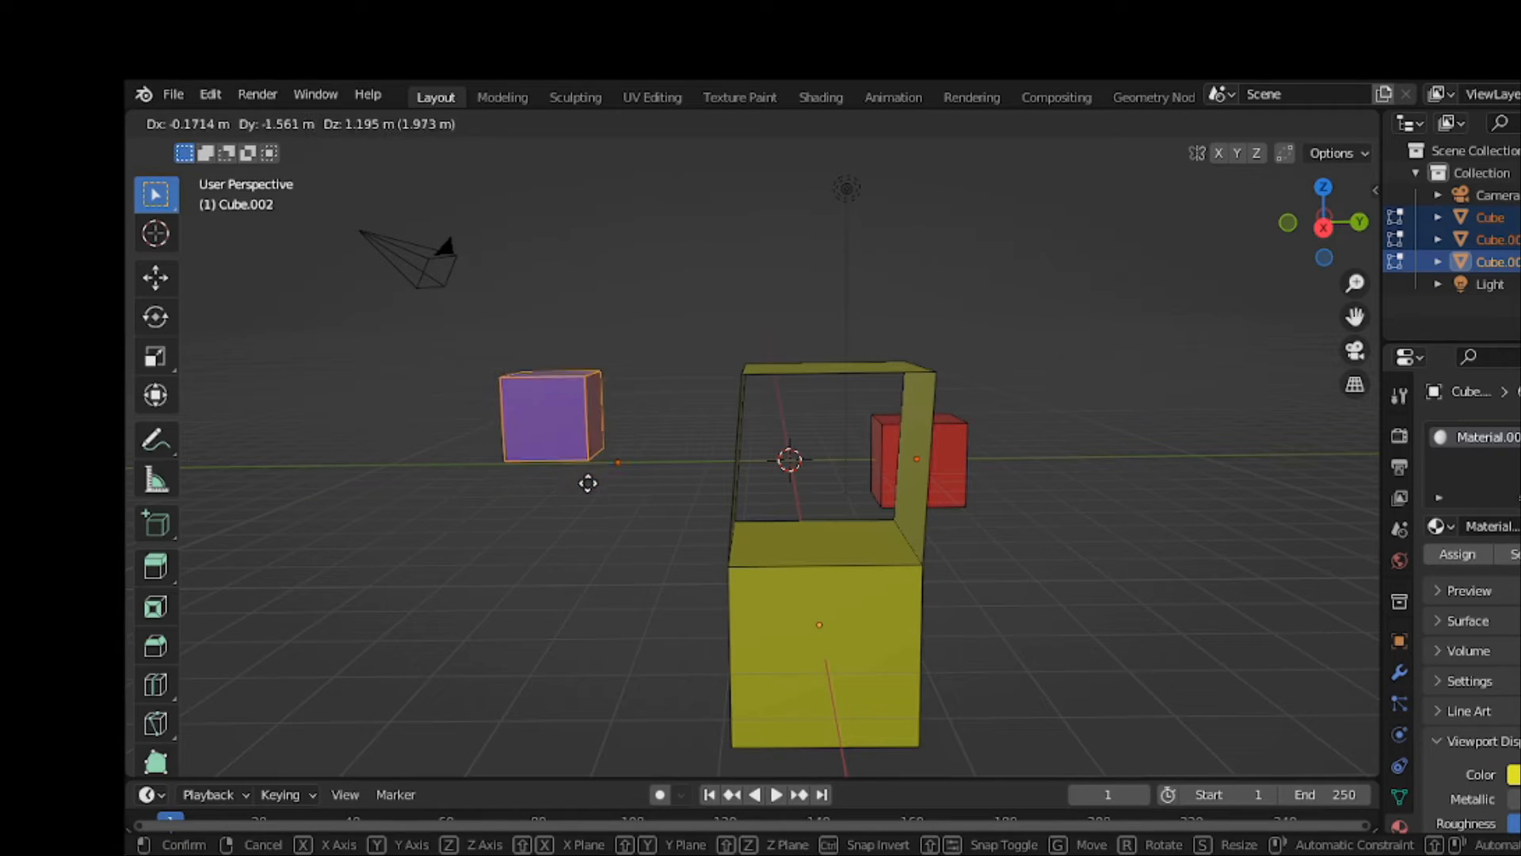
right_click(590, 485)
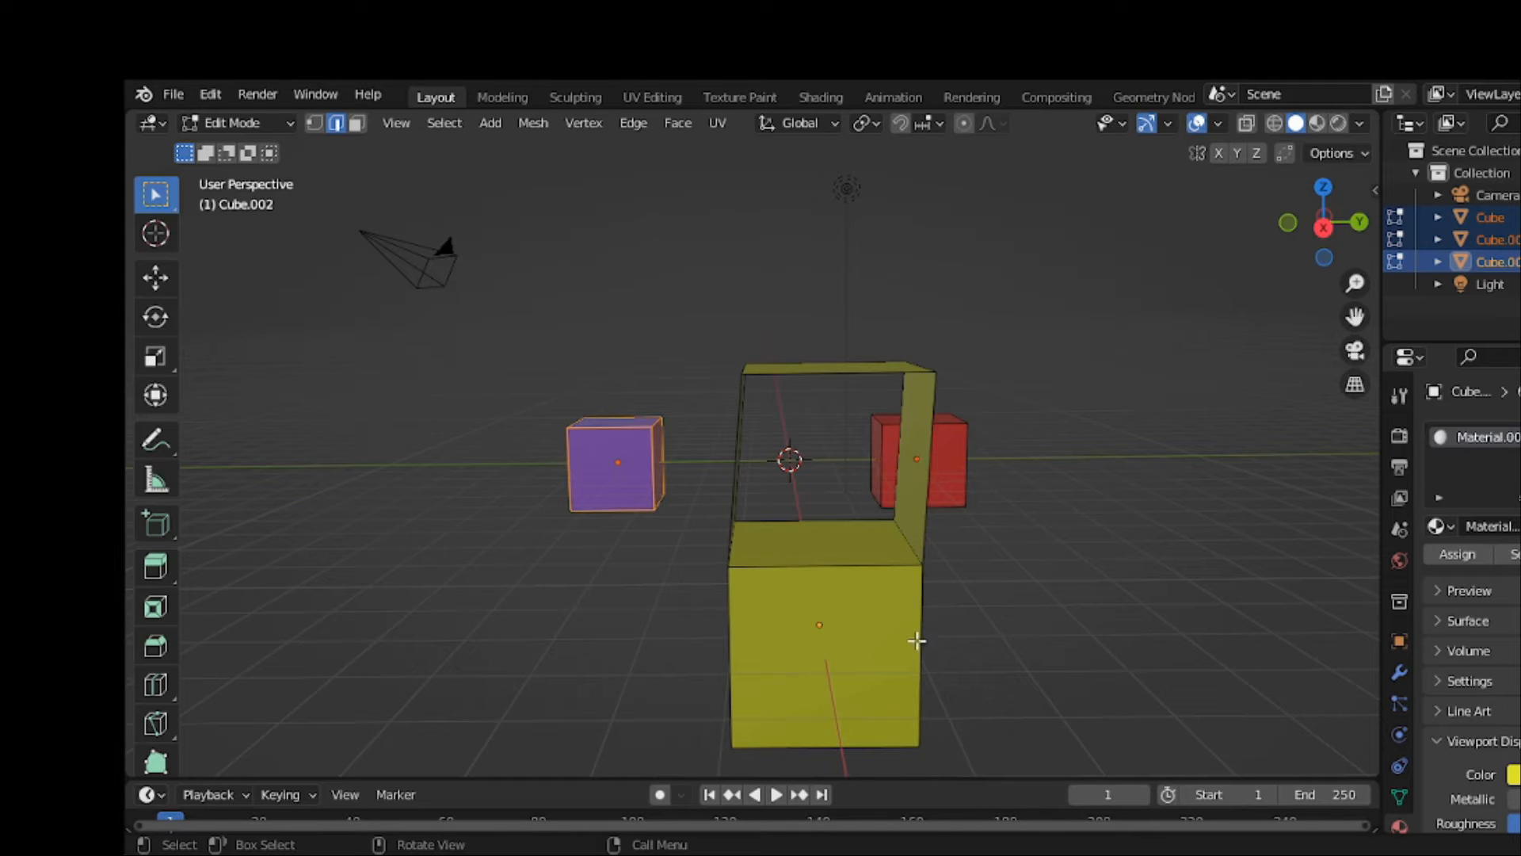
Step: Undo the bridge and the edge extrusion on the yellow cube, back to the earlier edge selection
scroll(900, 672, down, 2)
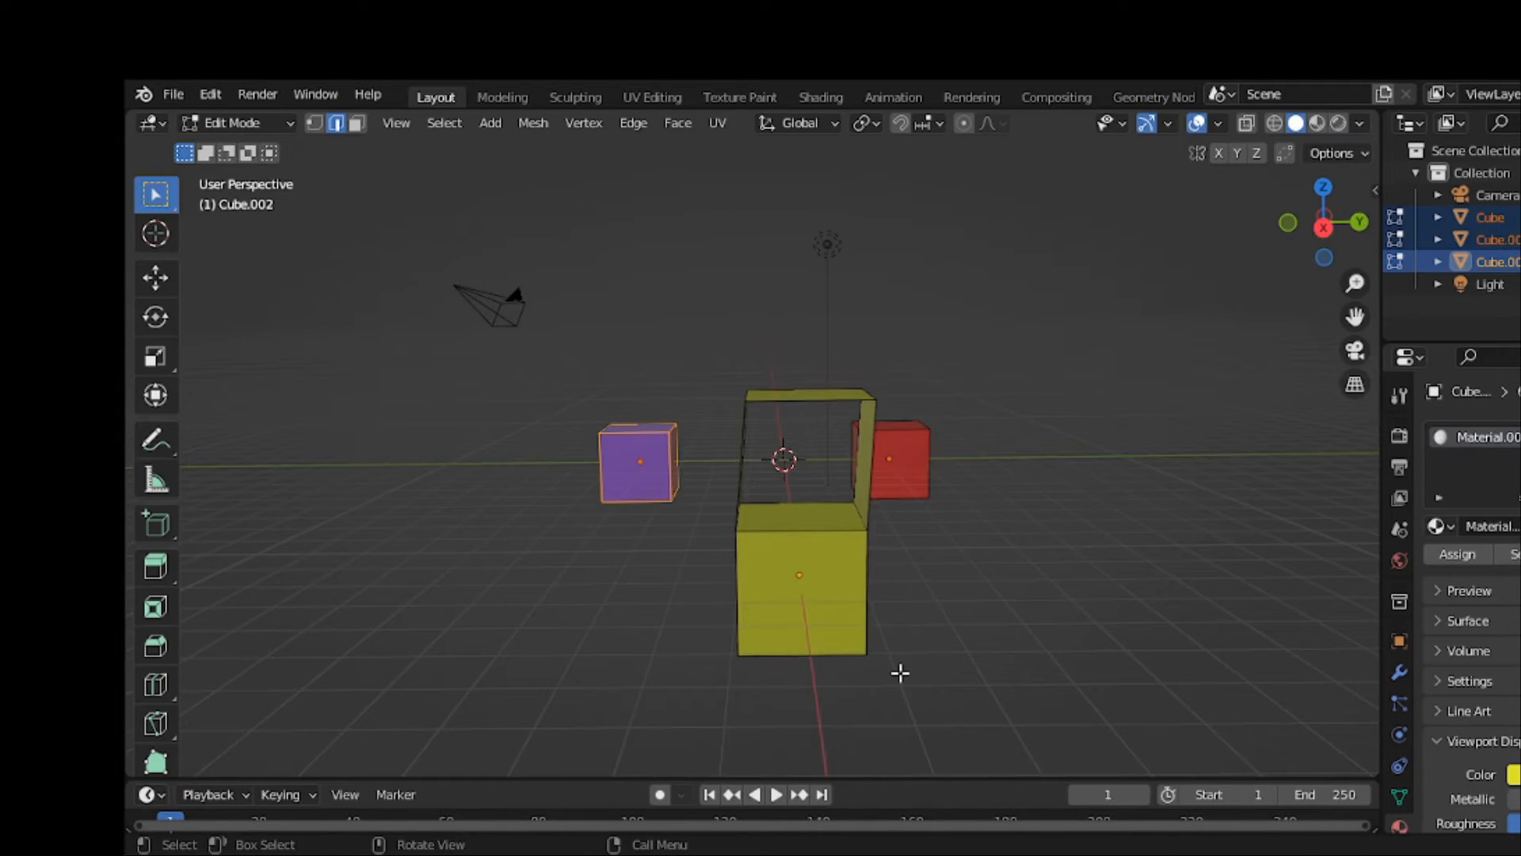
key(ctrl)
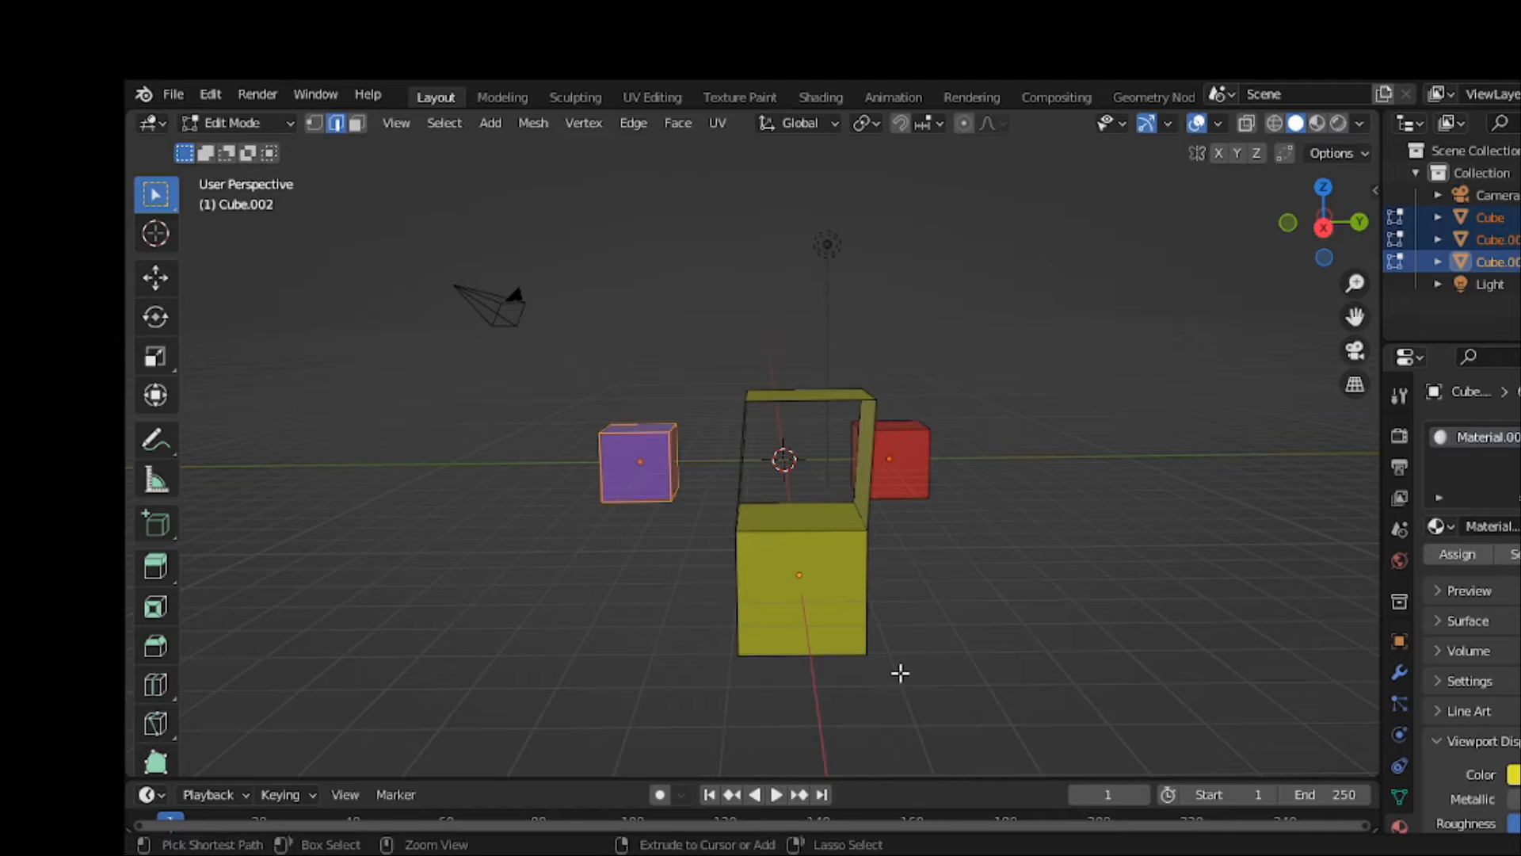
key(ctrl+z)
key(ctrl+z)
key(ctrl+z)
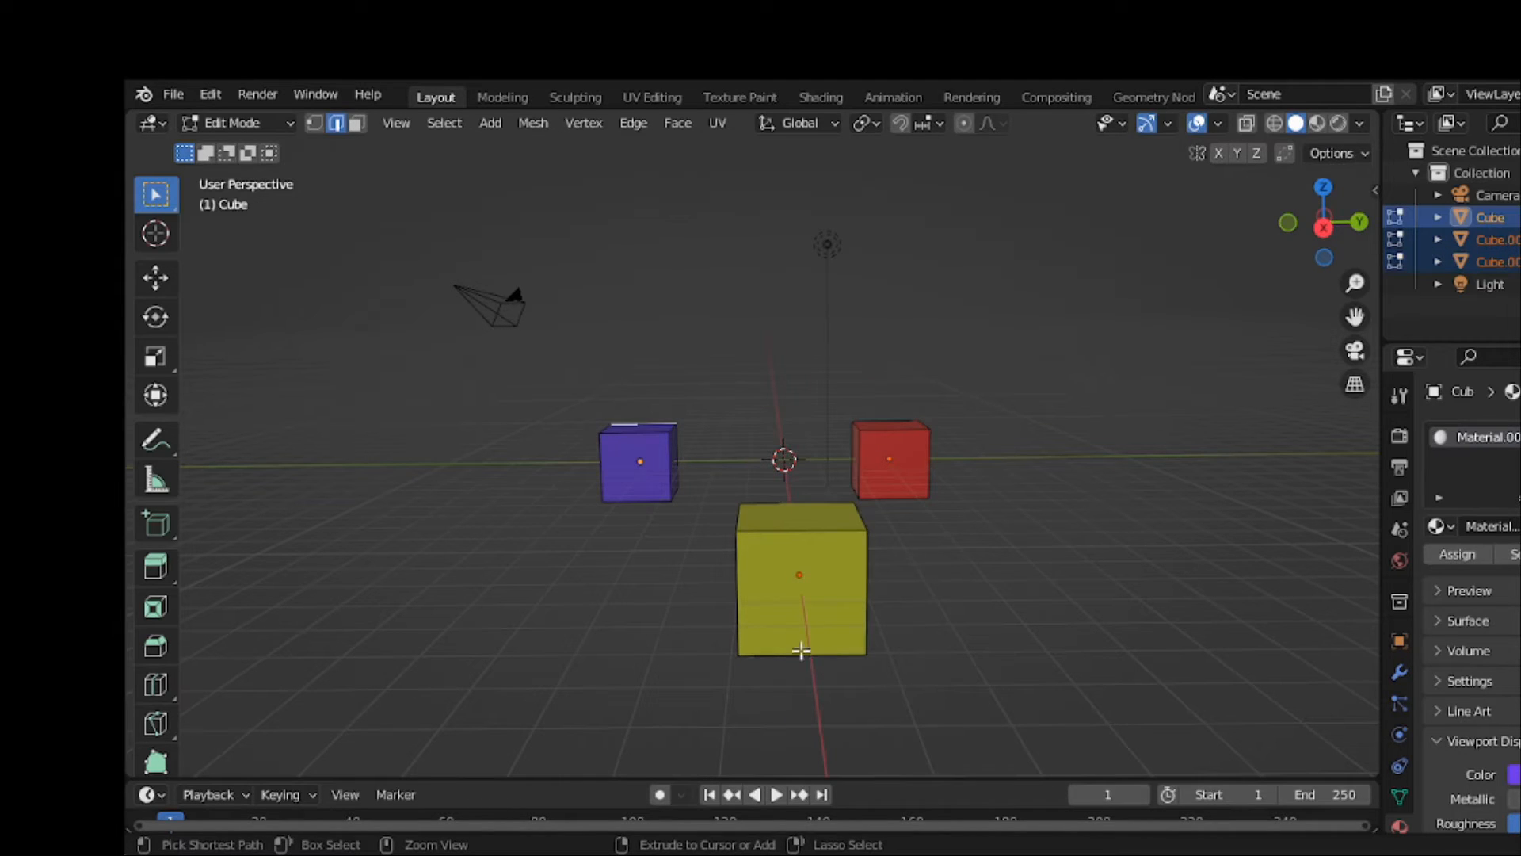
key(ctrl+z)
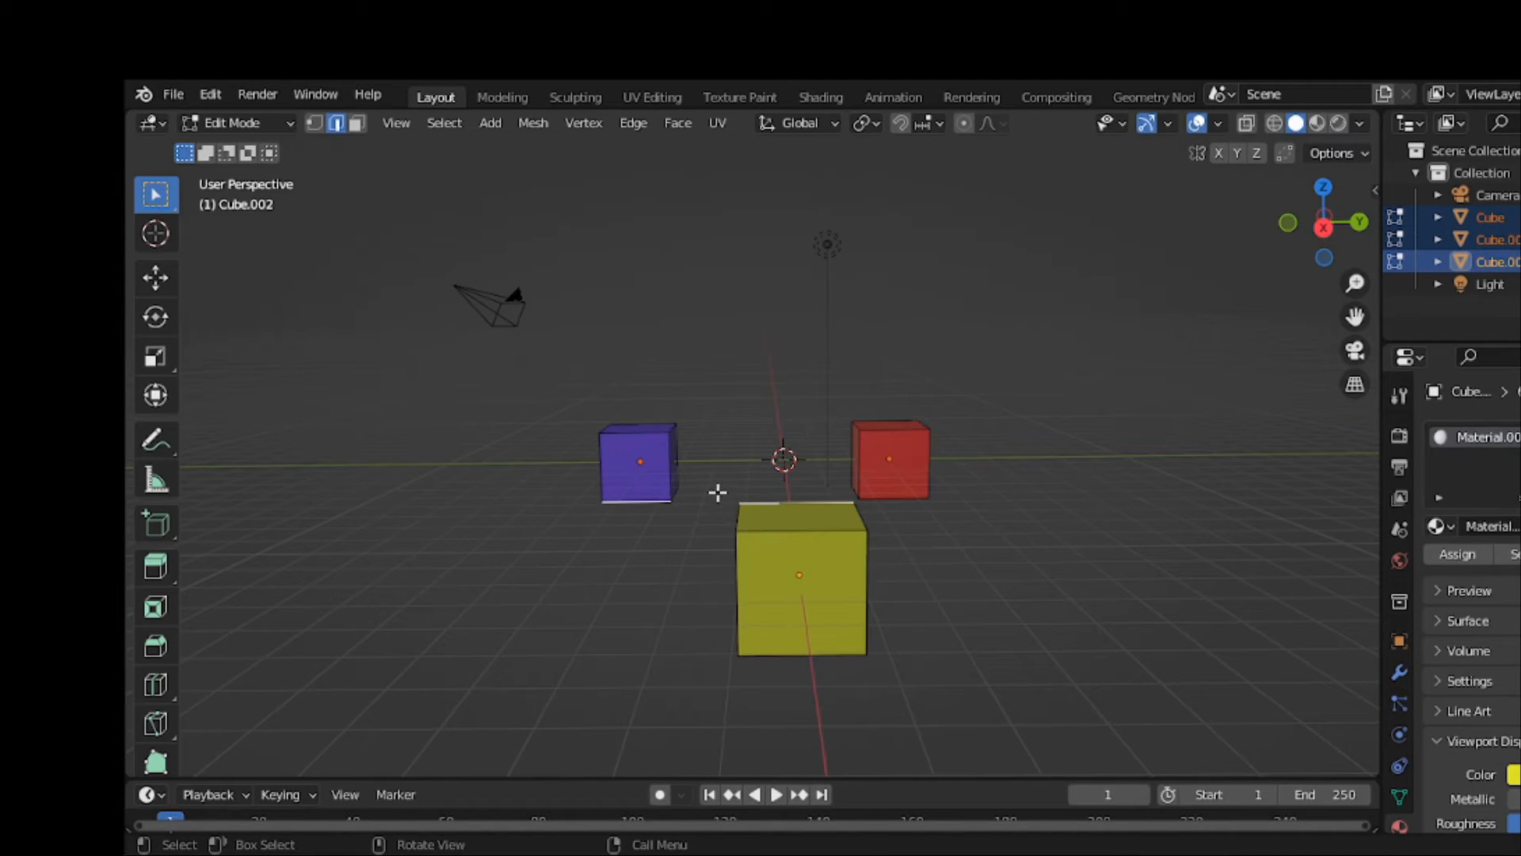
Step: Try moving the yellow cube's mesh by box-selecting it in Edit Mode, and cancel the move
drag(718, 492, 930, 676)
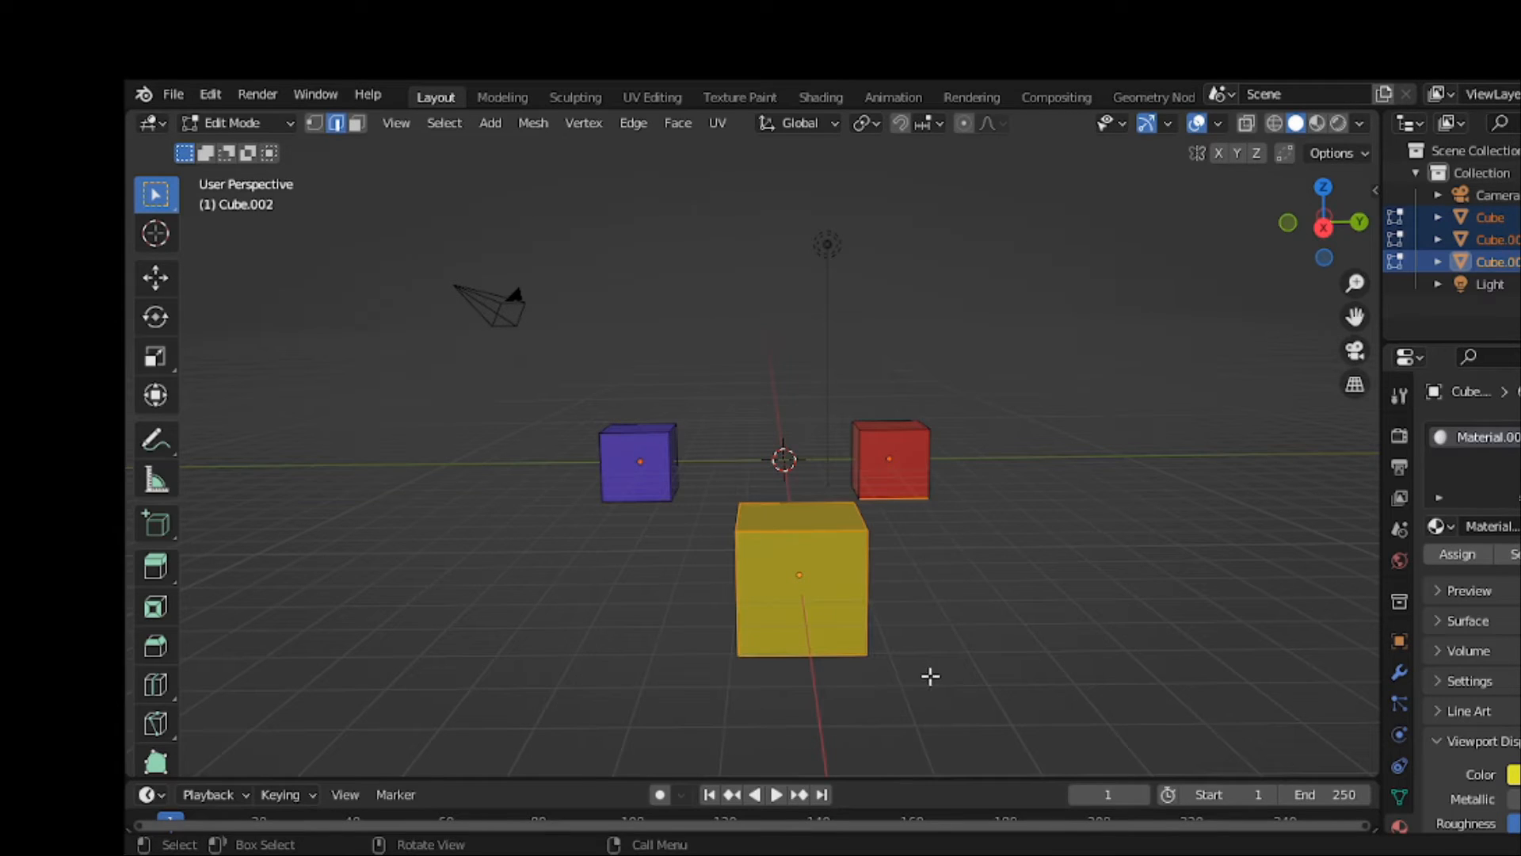
key(g)
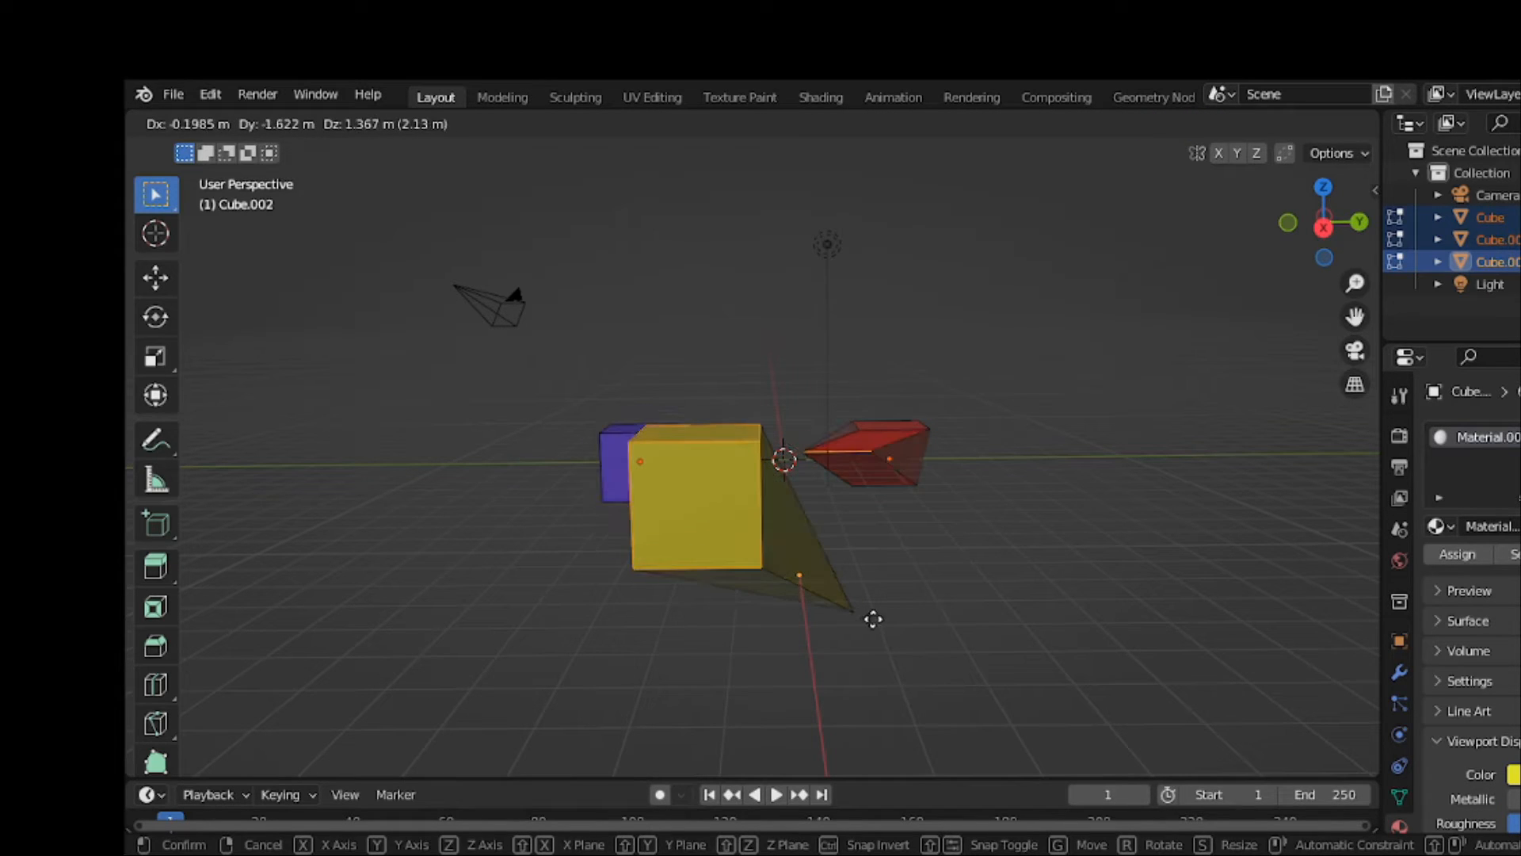
key(Escape)
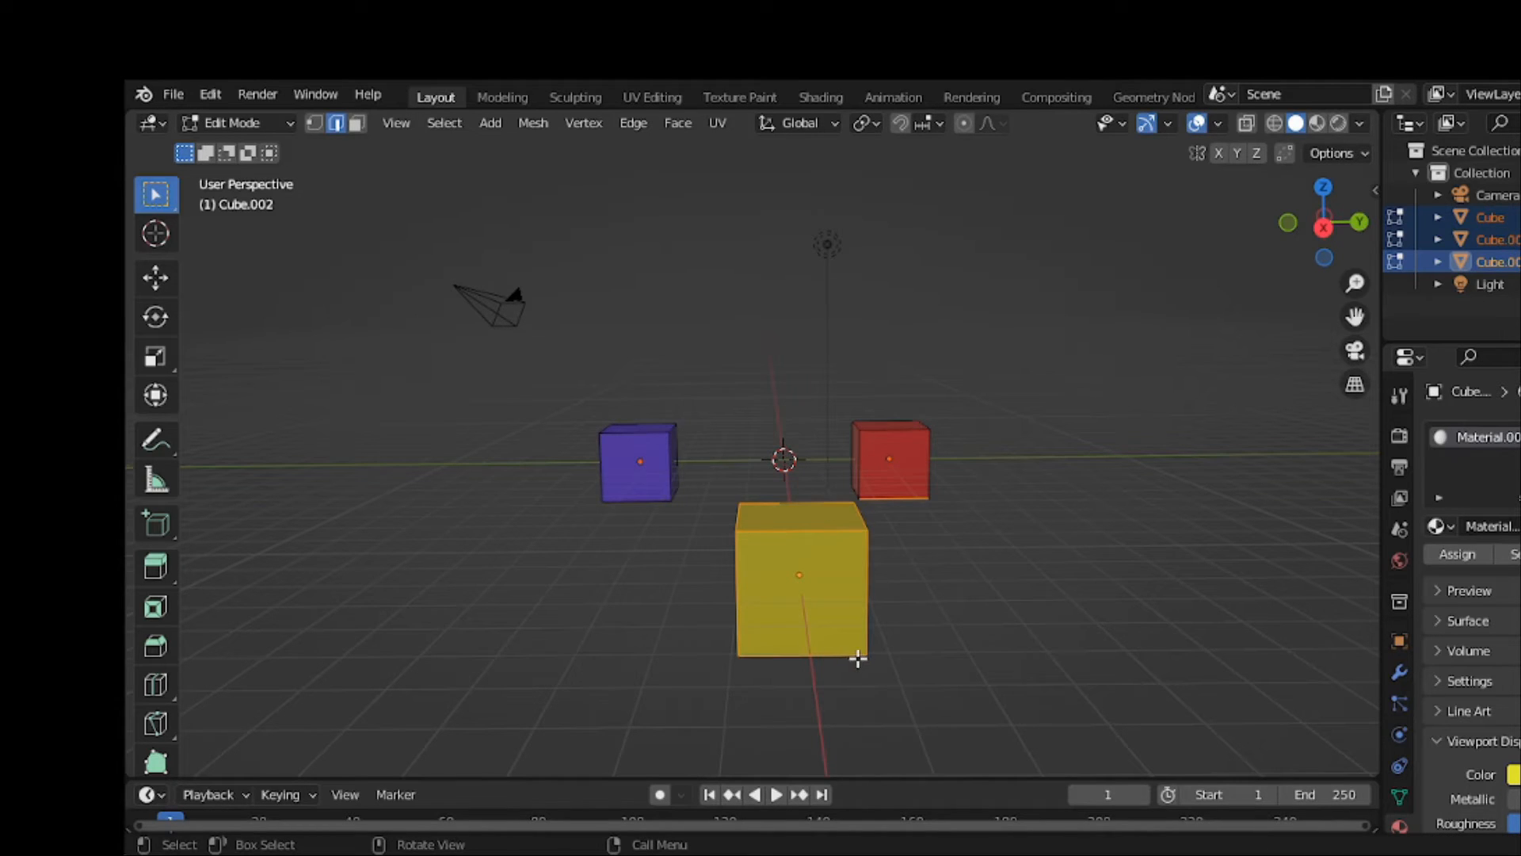
Step: Box-select the red cube's whole mesh, move it upward above its origin, and undo the move
scroll(859, 659, up, 1)
drag(847, 377, 1002, 513)
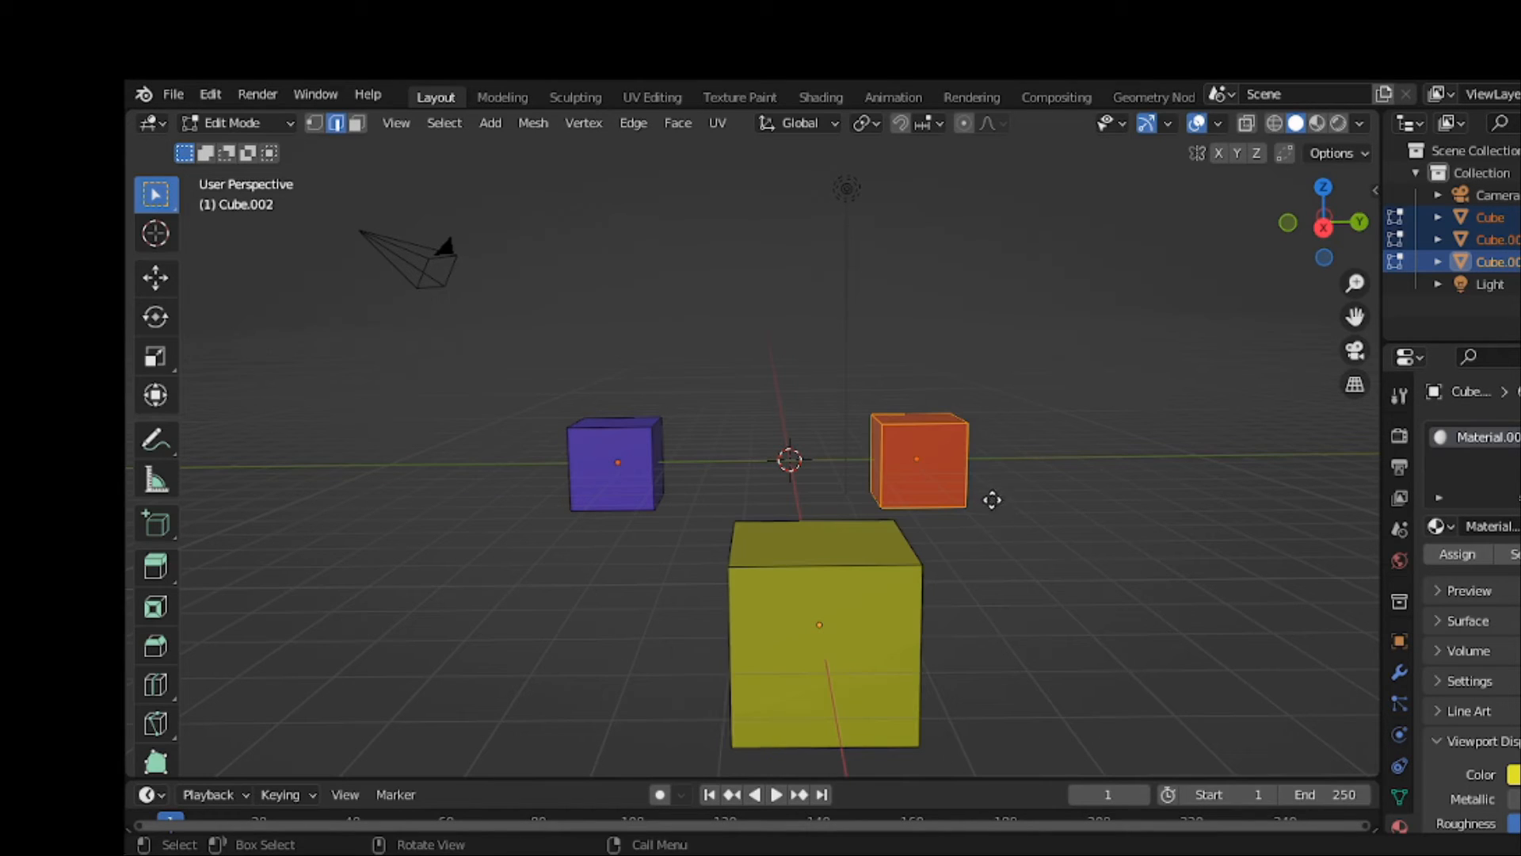
key(g)
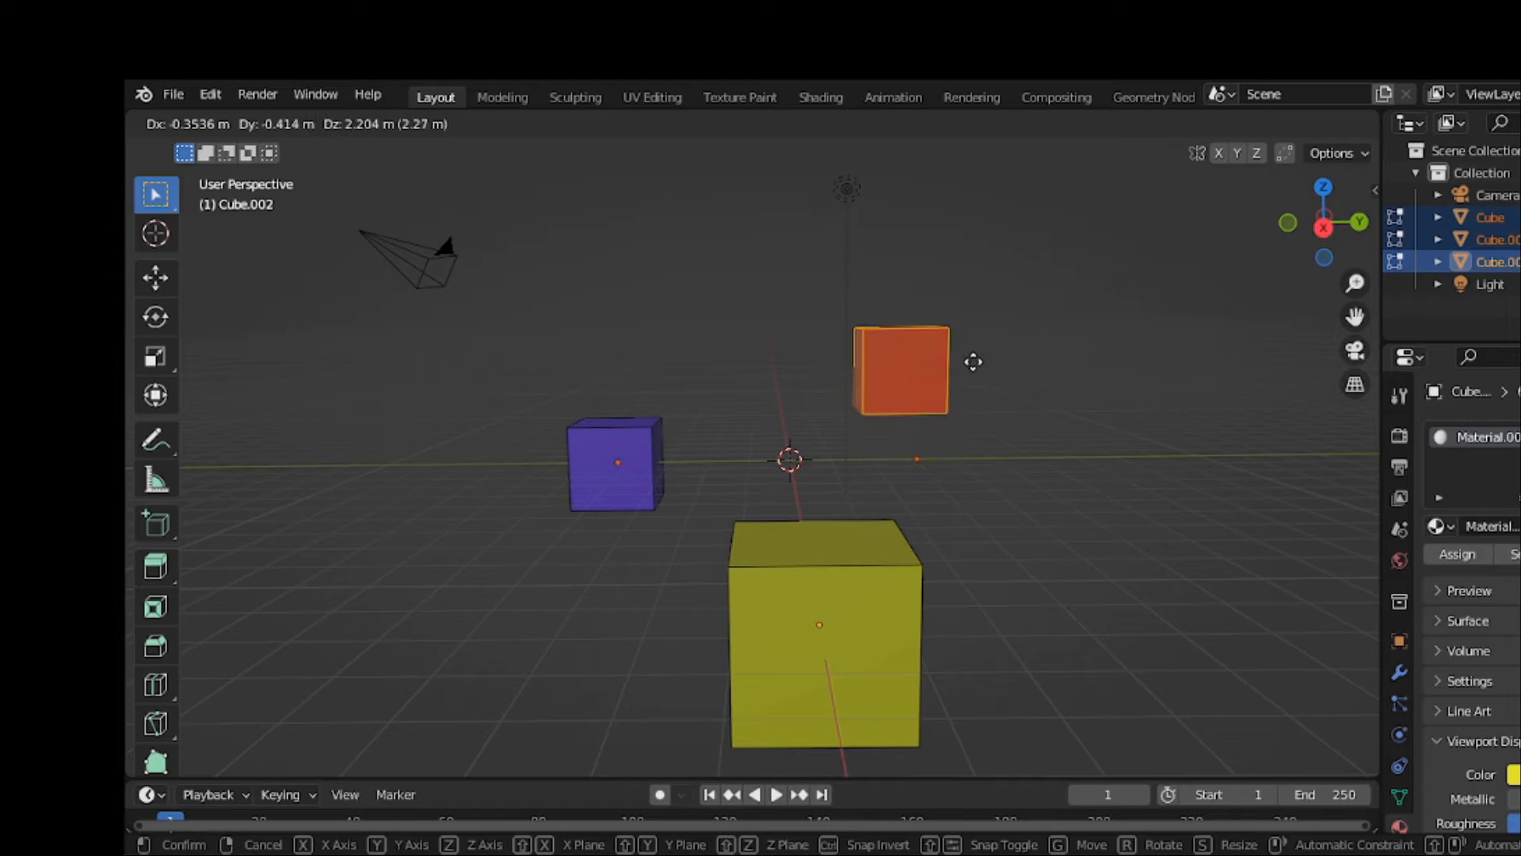
click(980, 372)
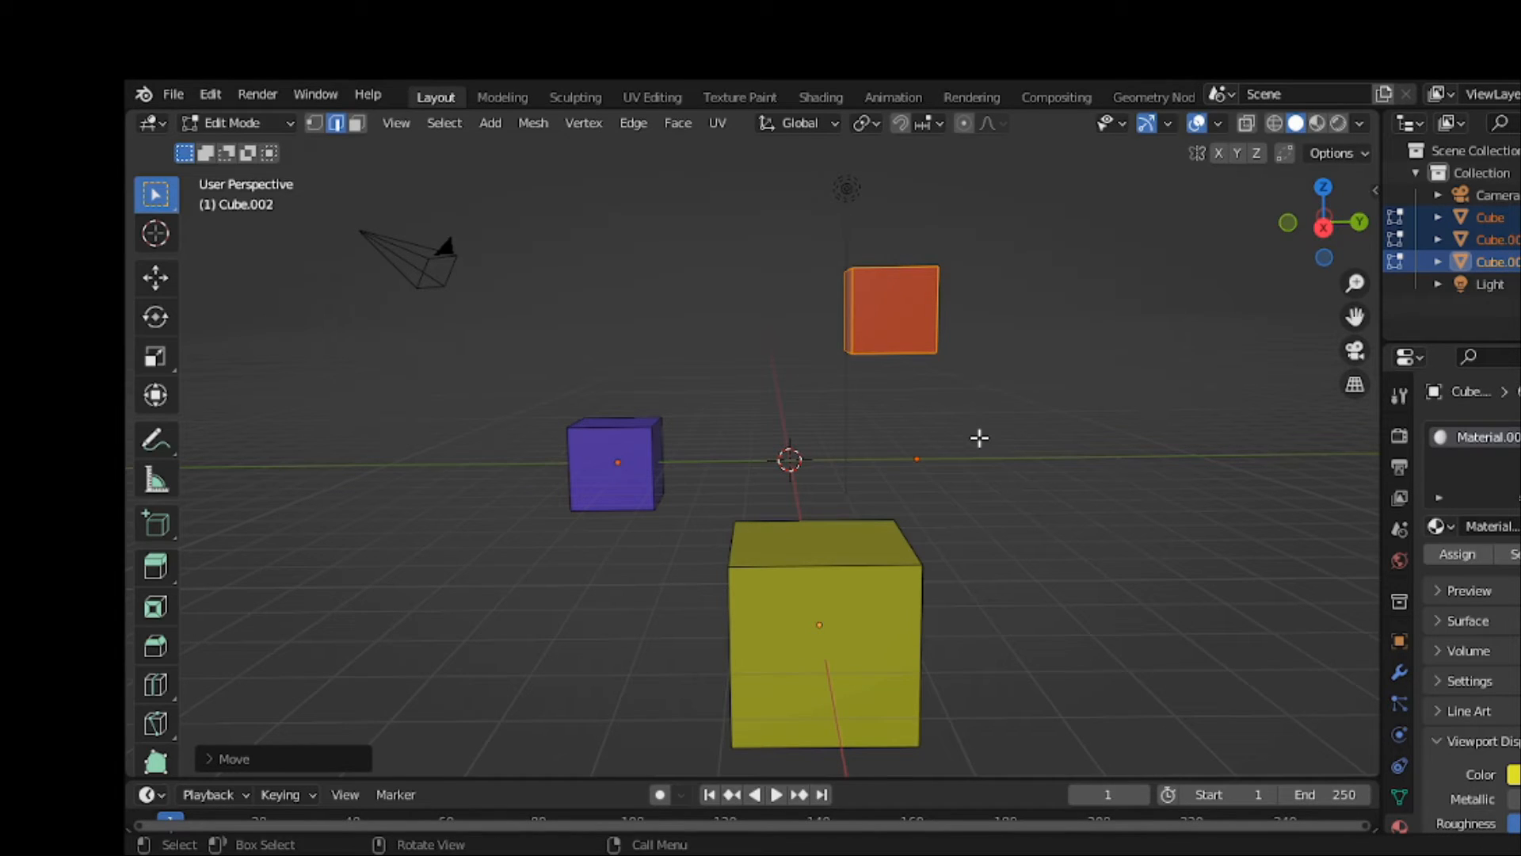
key(ctrl)
key(ctrl+z)
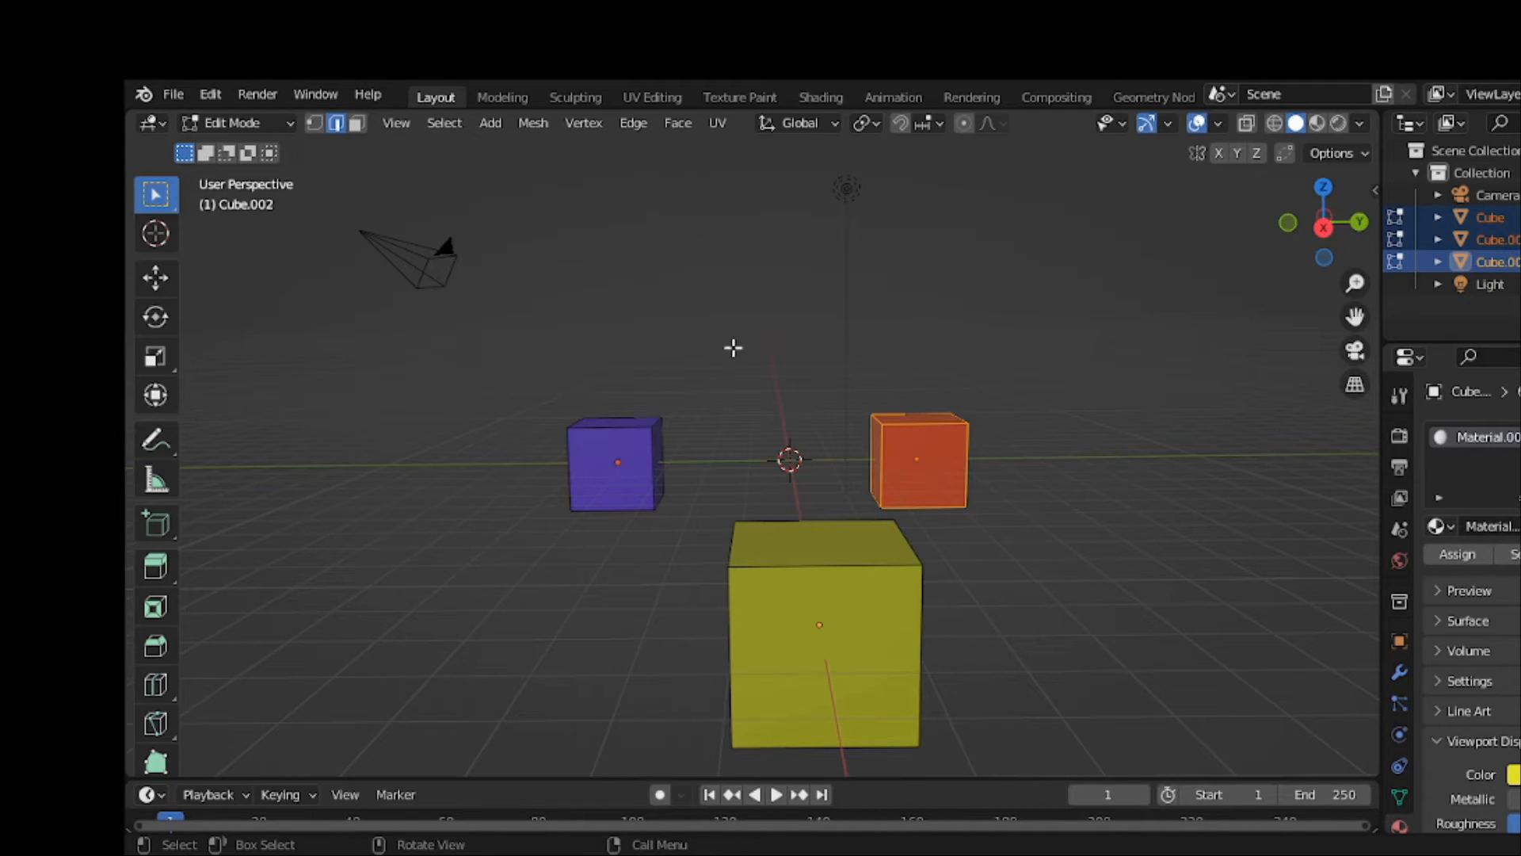
Step: Switch to Object Mode and join the three selected cubes into a single object
click(266, 122)
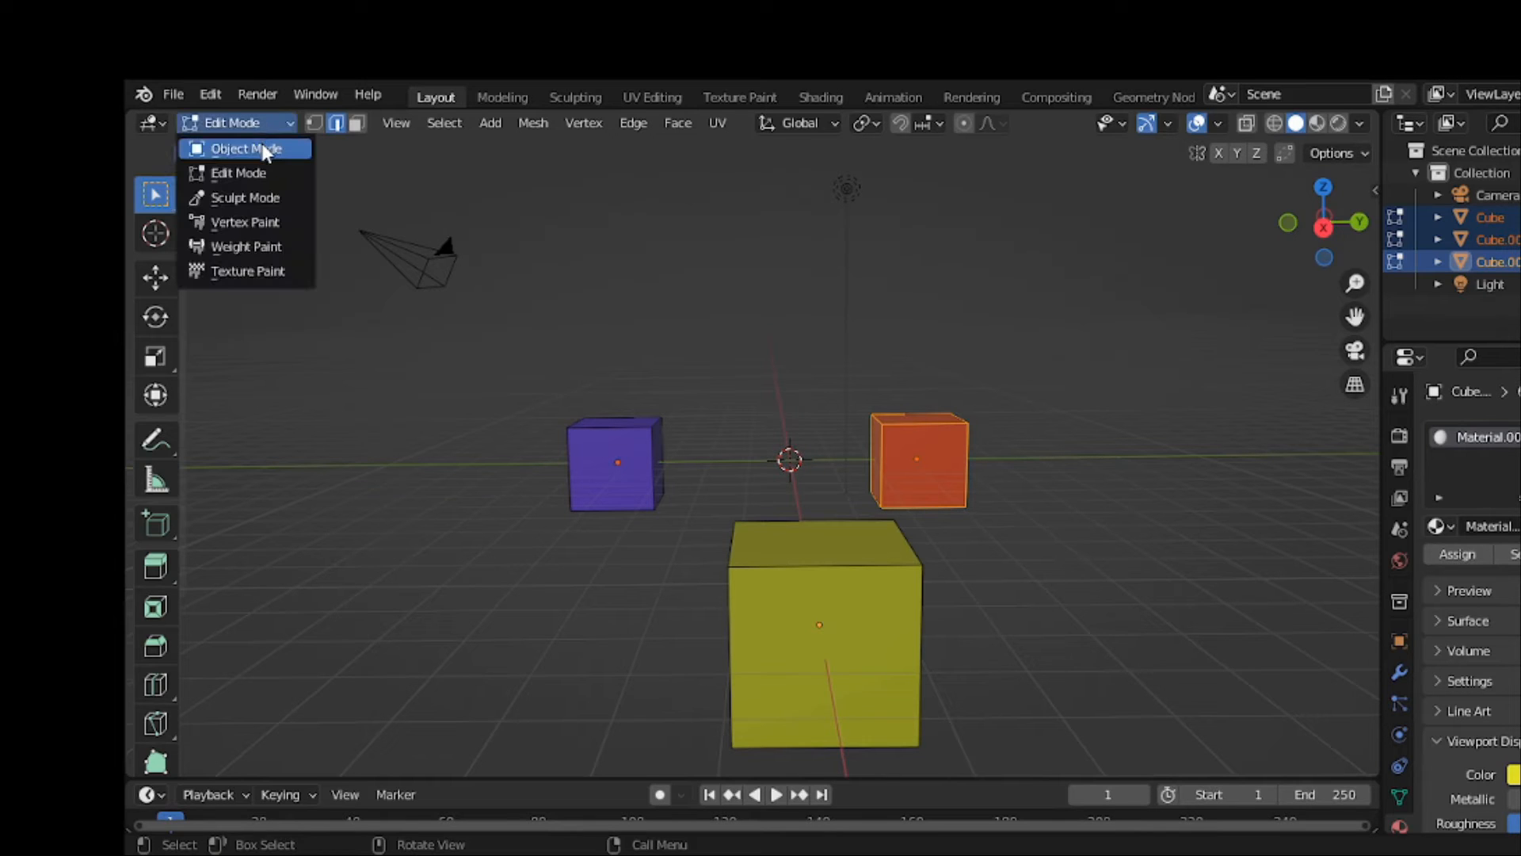
click(264, 149)
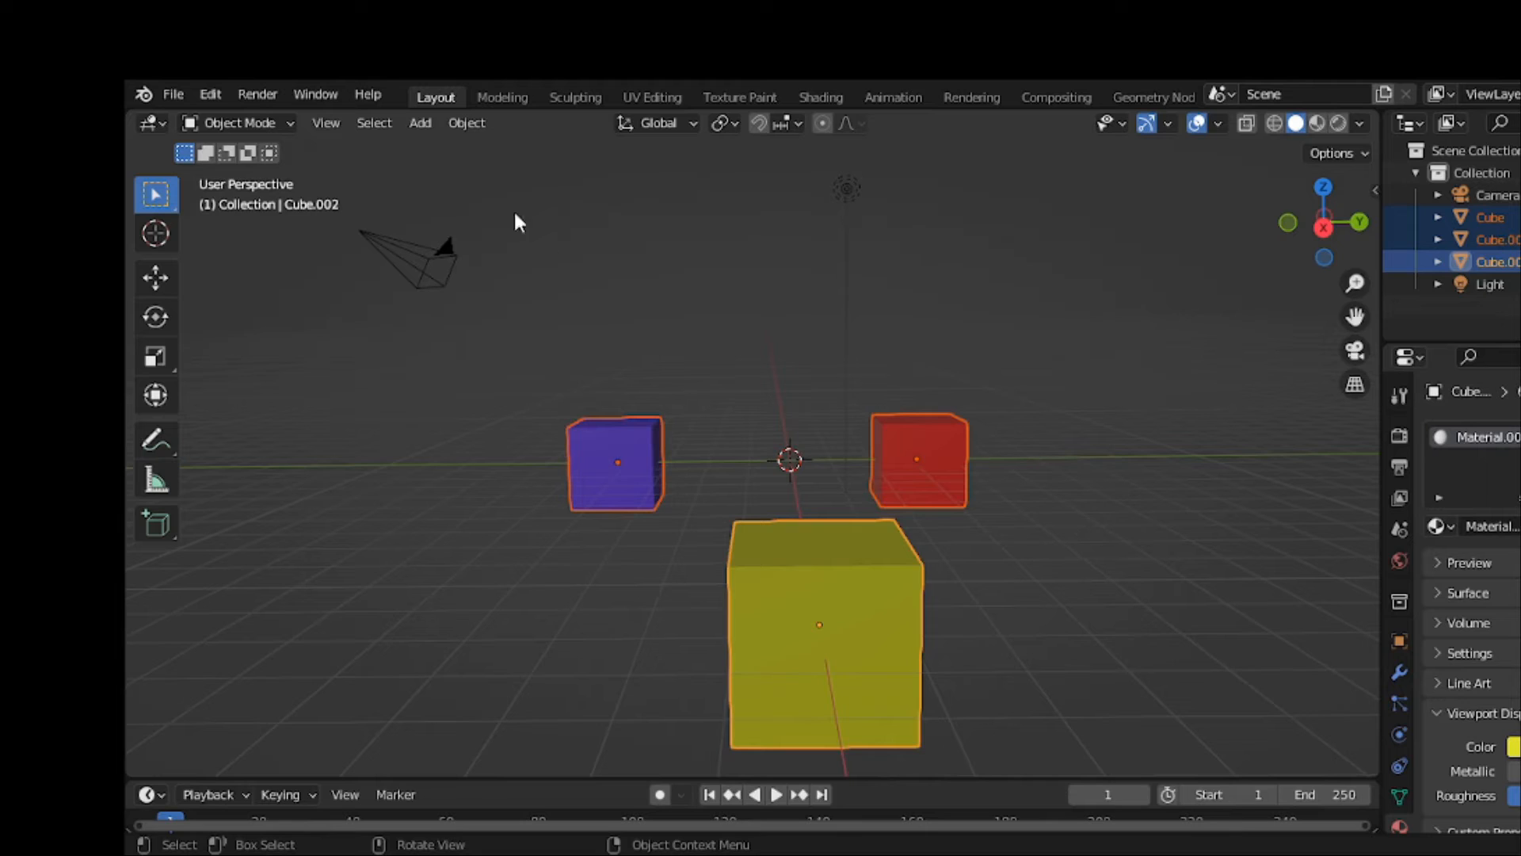
click(463, 129)
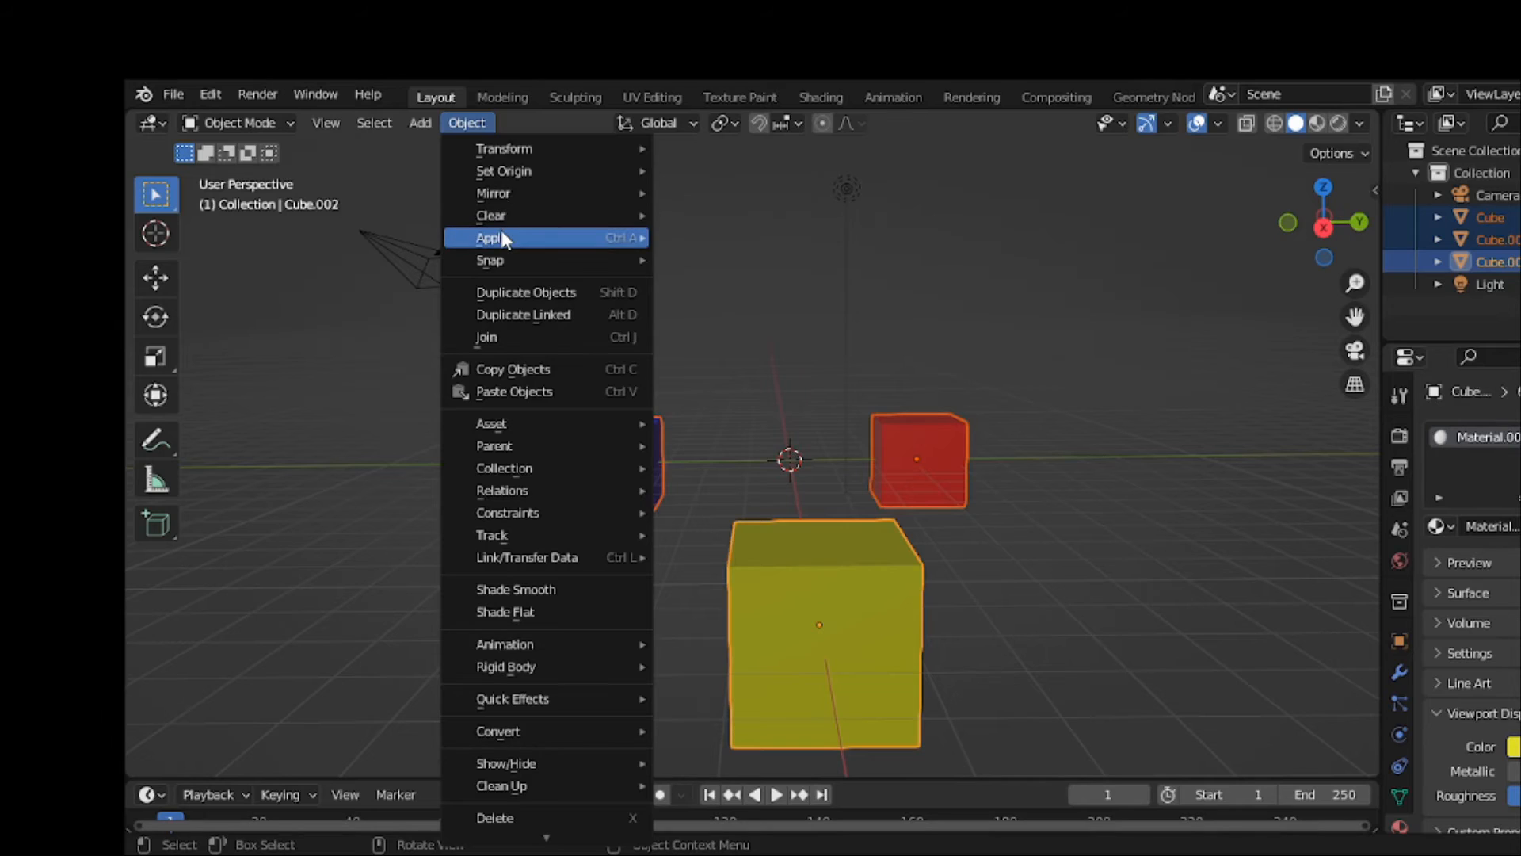
mouse_move(501, 230)
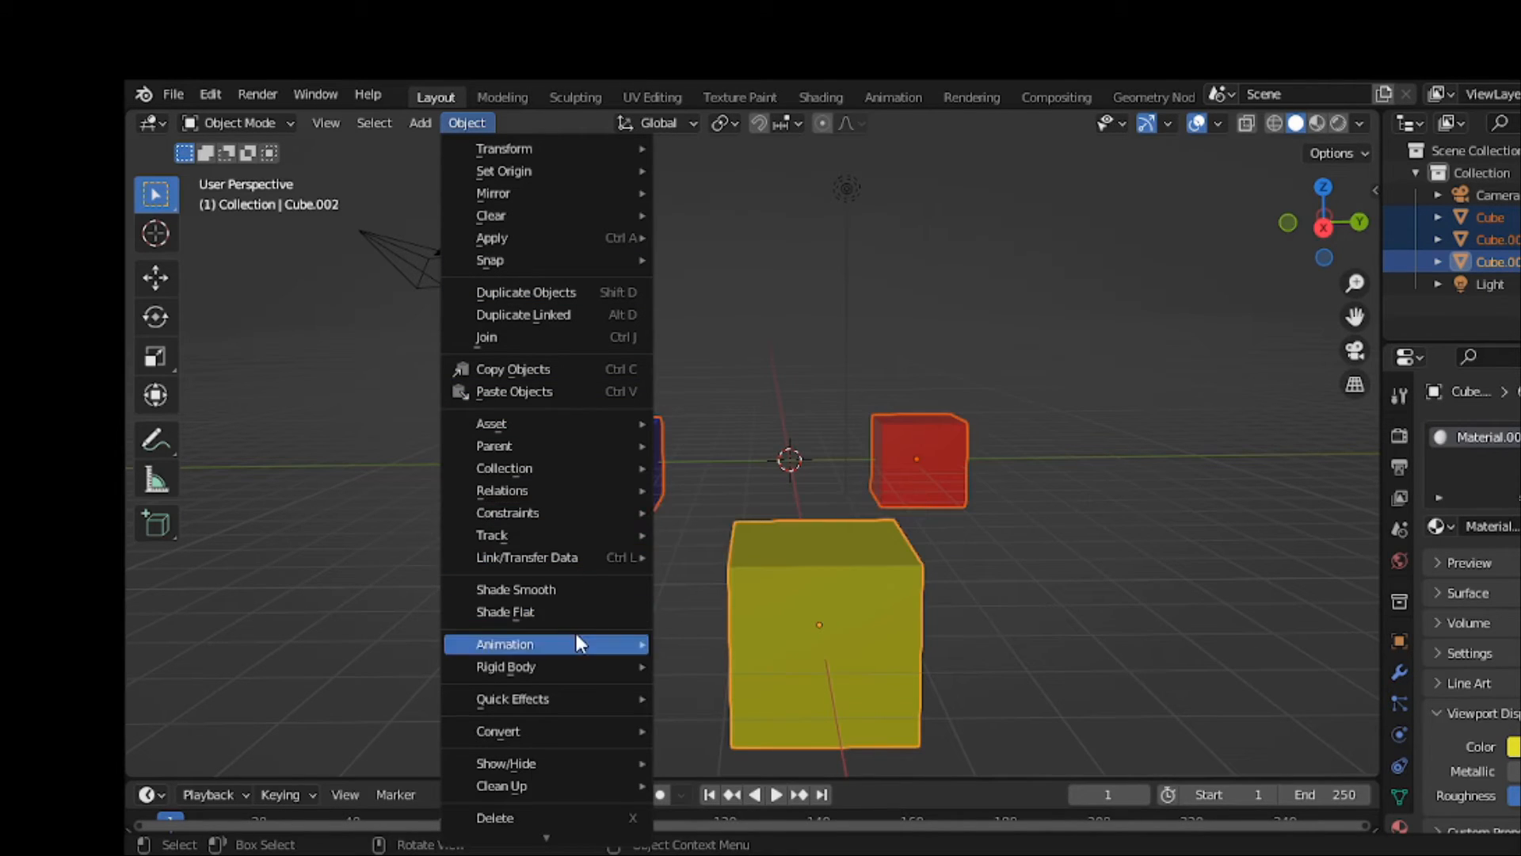
click(385, 120)
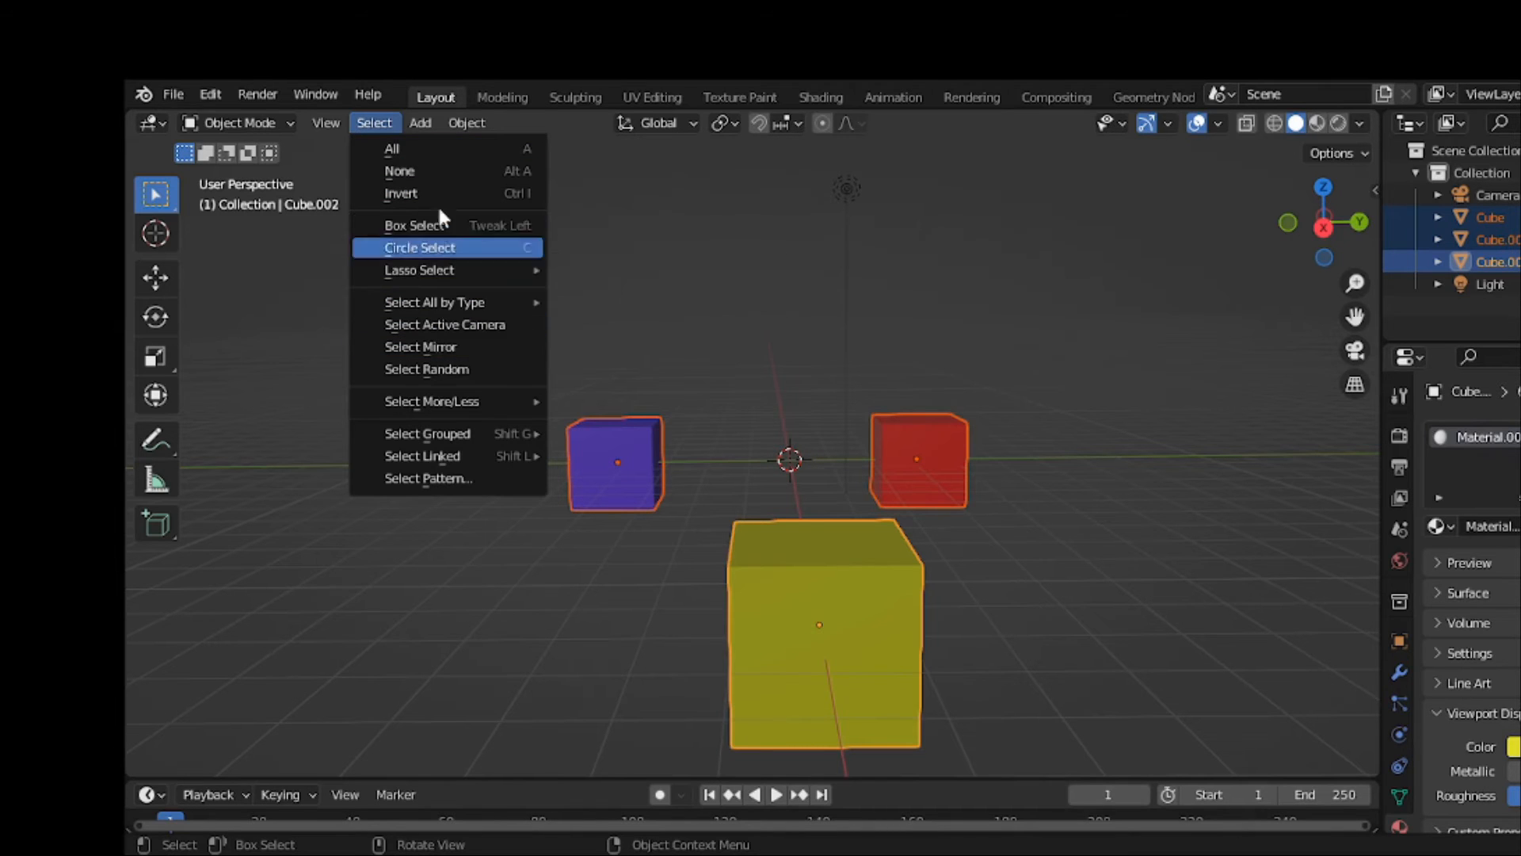
click(431, 121)
click(434, 123)
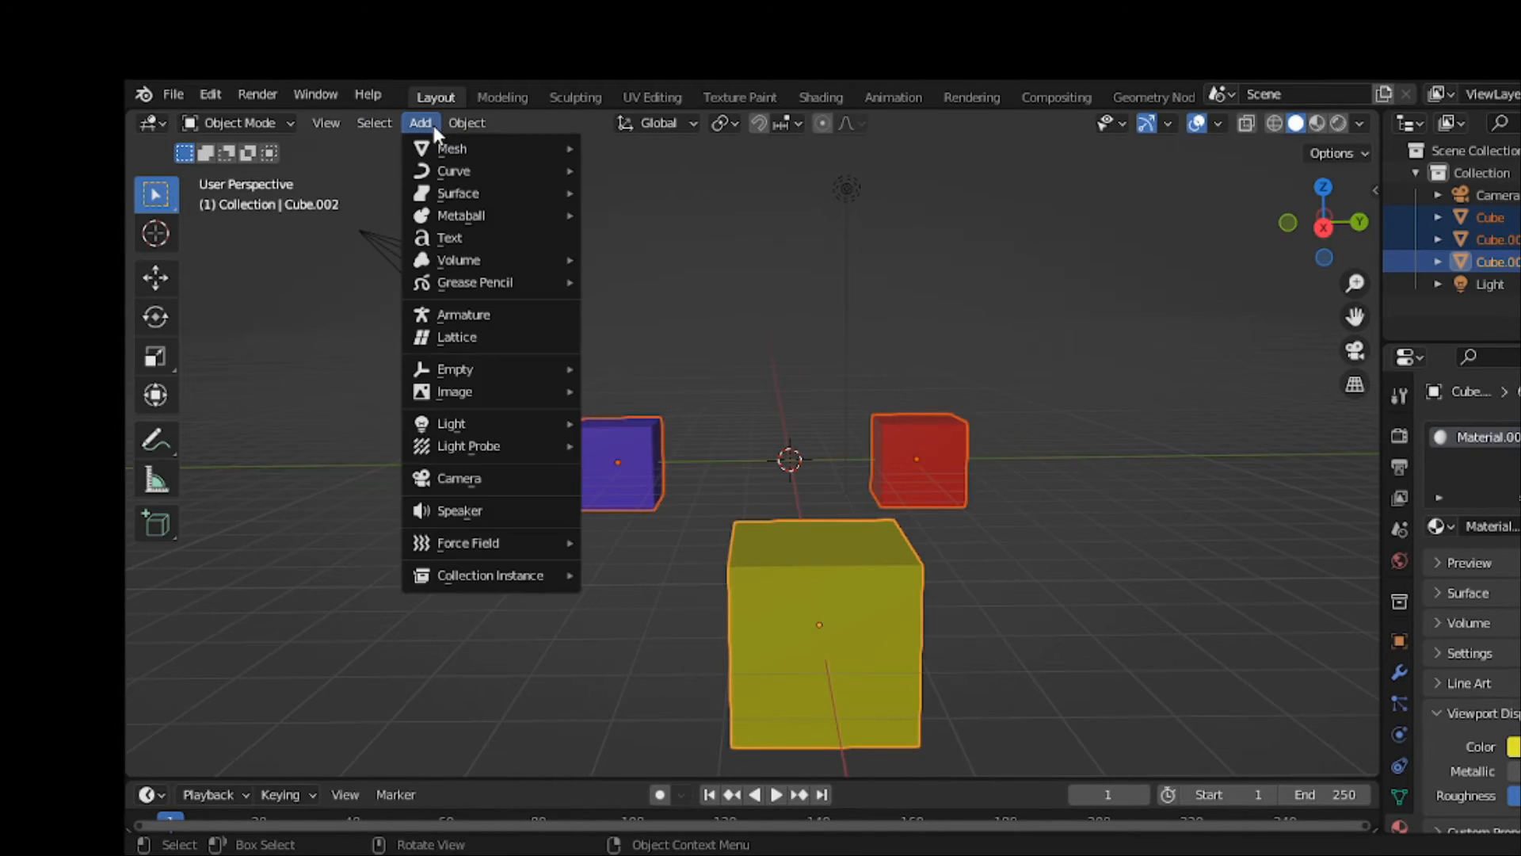
mouse_move(467, 121)
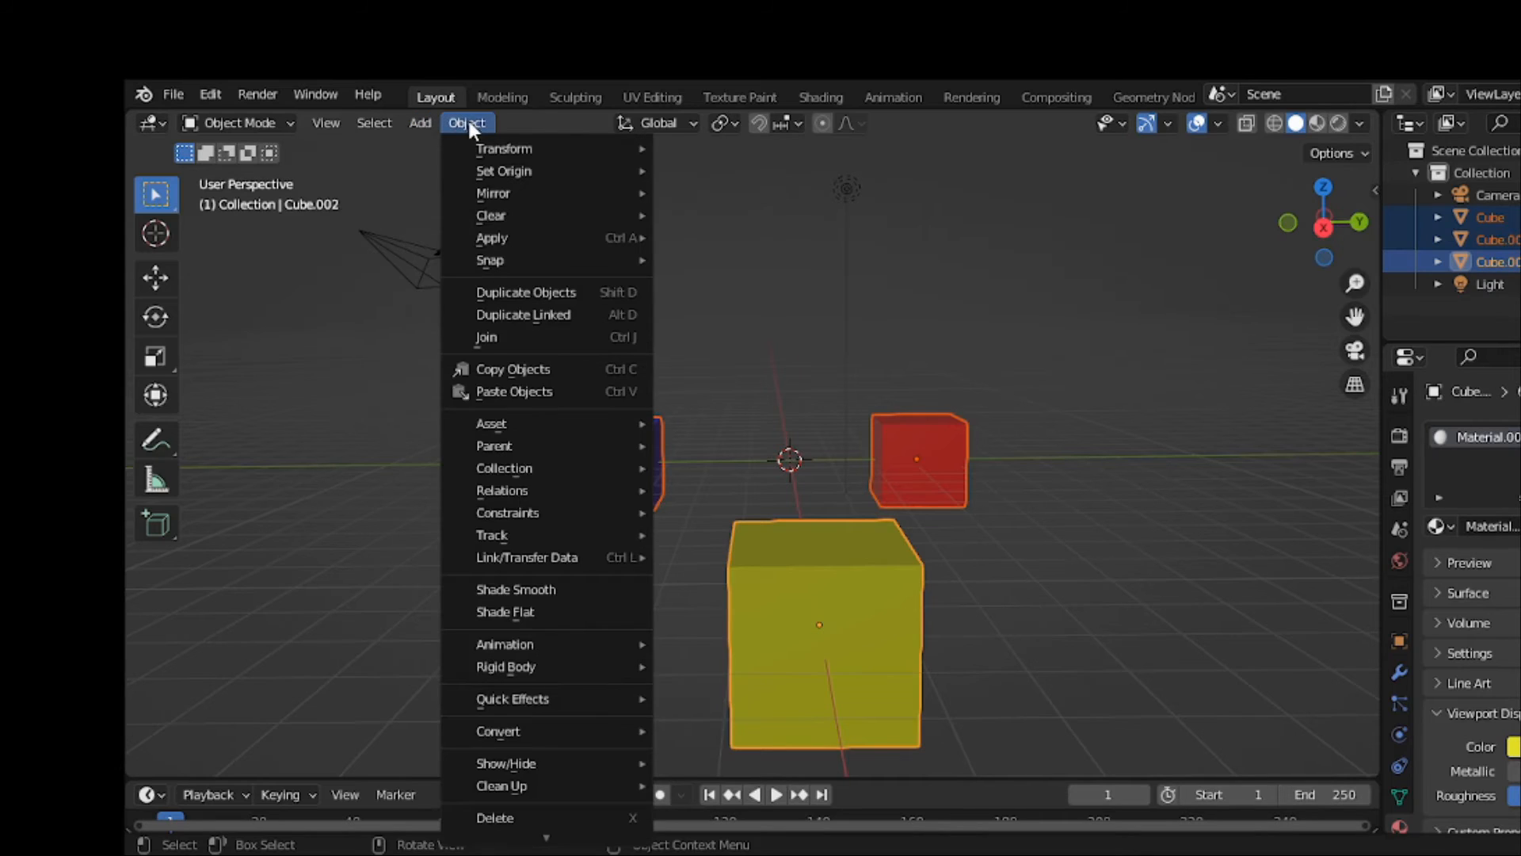
mouse_move(506, 149)
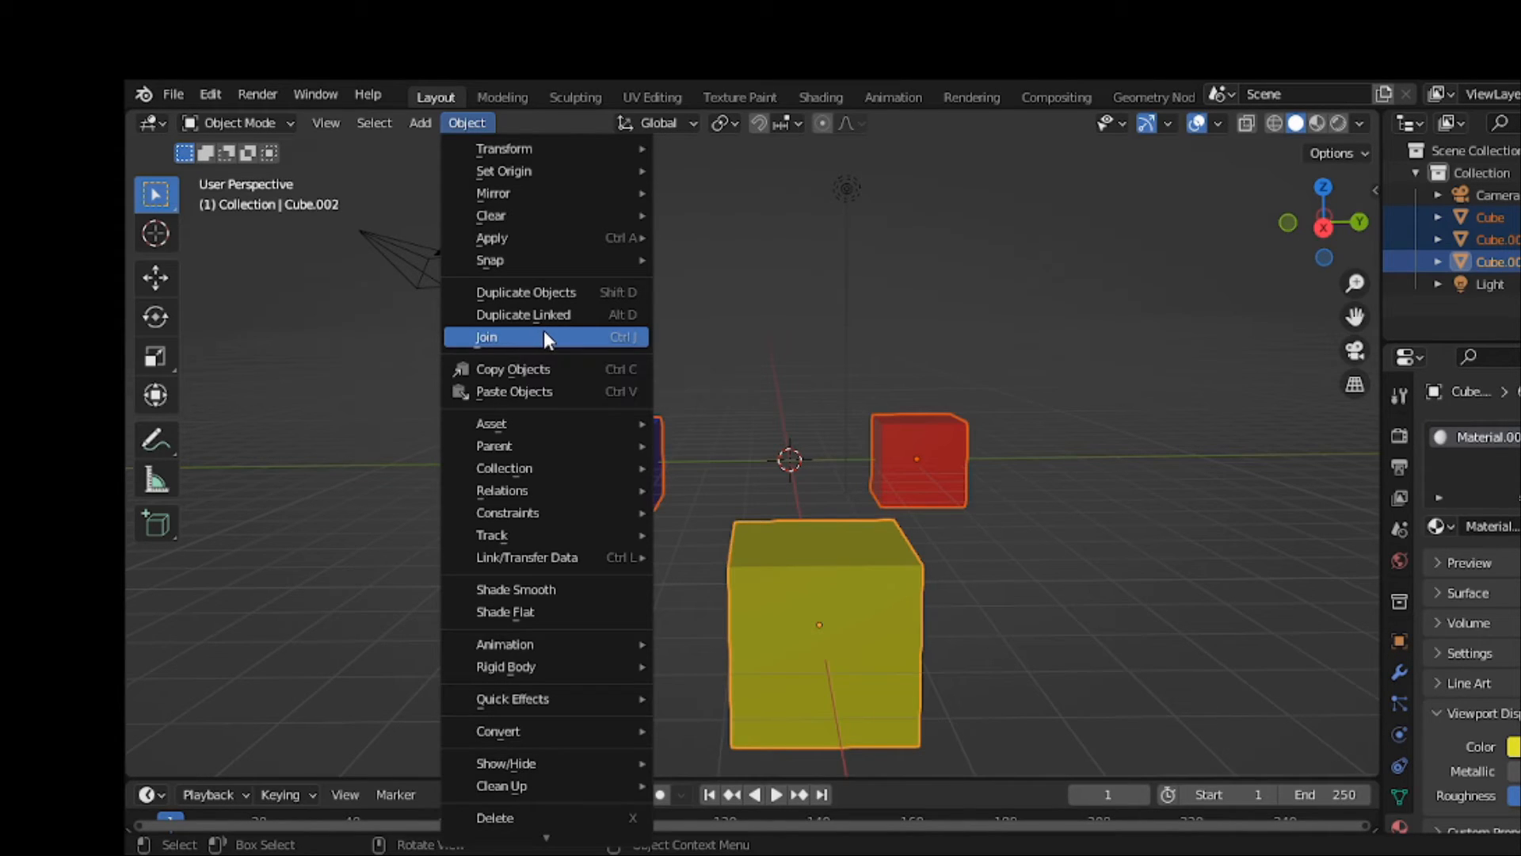
click(544, 334)
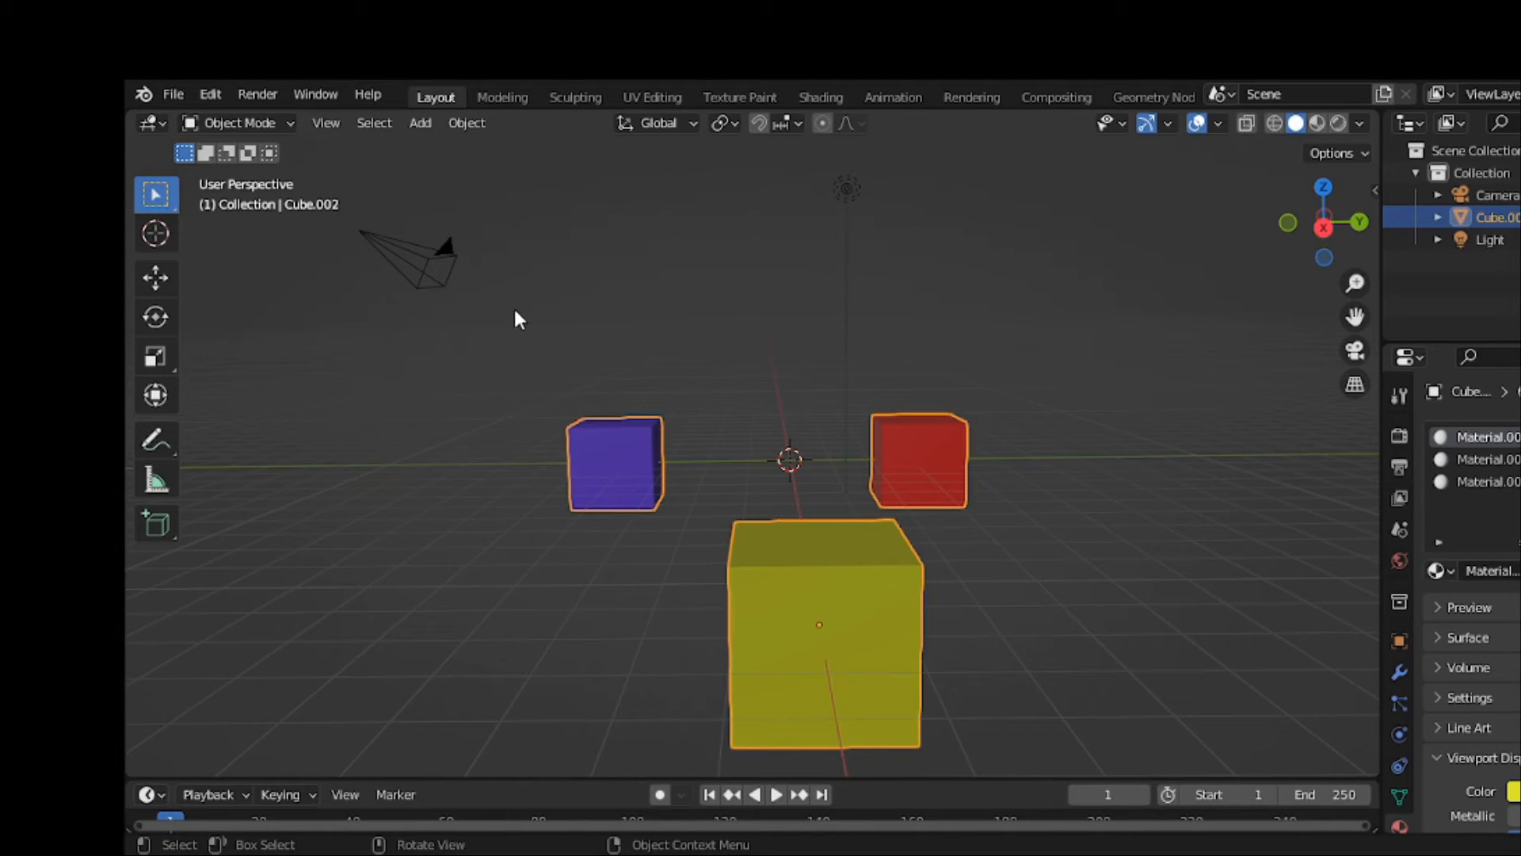
Step: In Edit Mode, fill a face between the facing rear vertical edges of the purple and red cubes
click(478, 125)
click(217, 125)
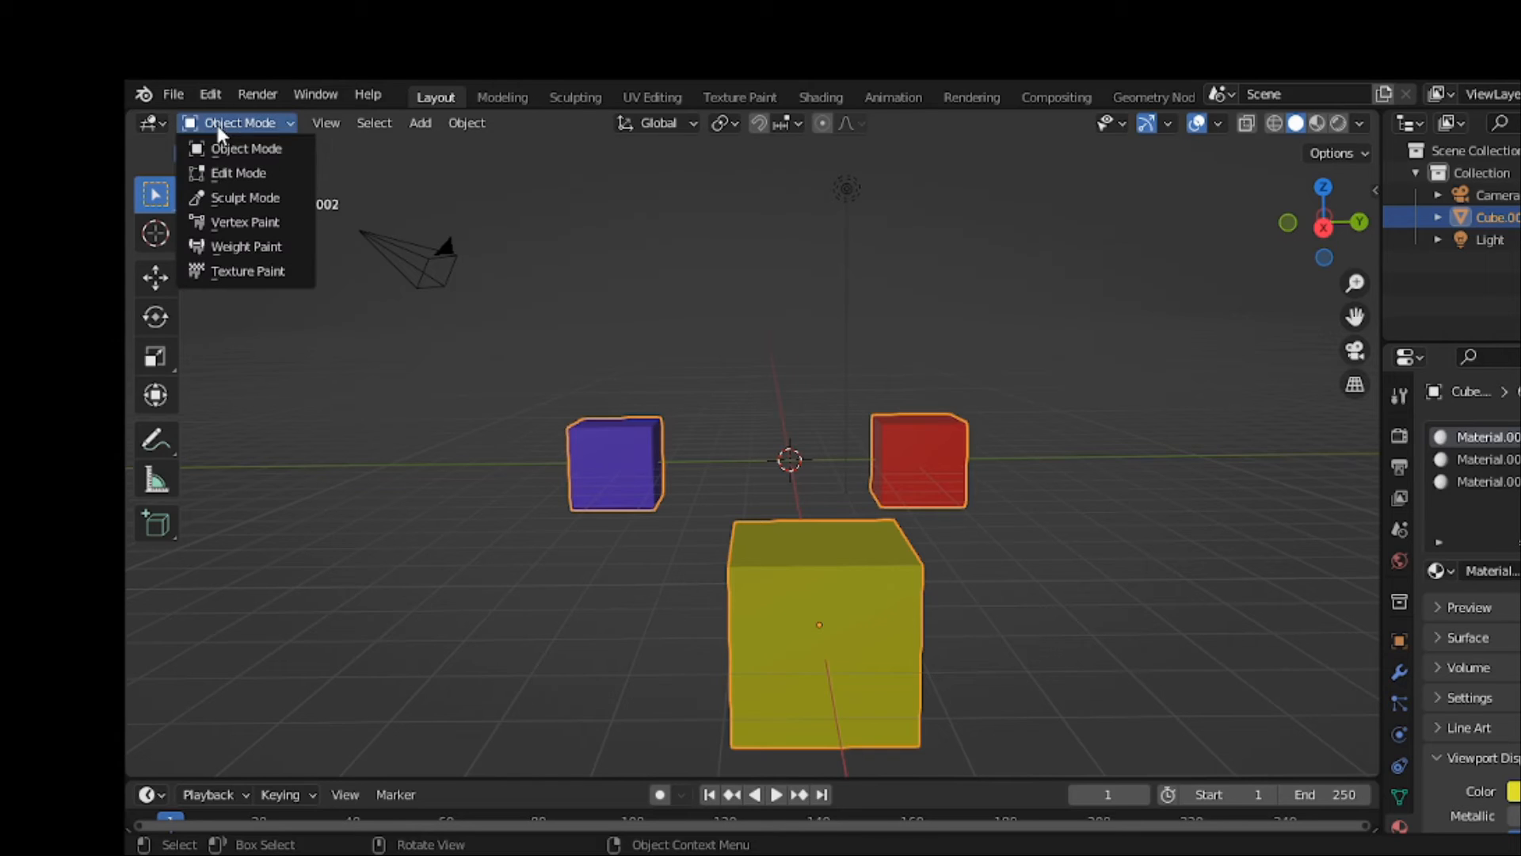
click(228, 173)
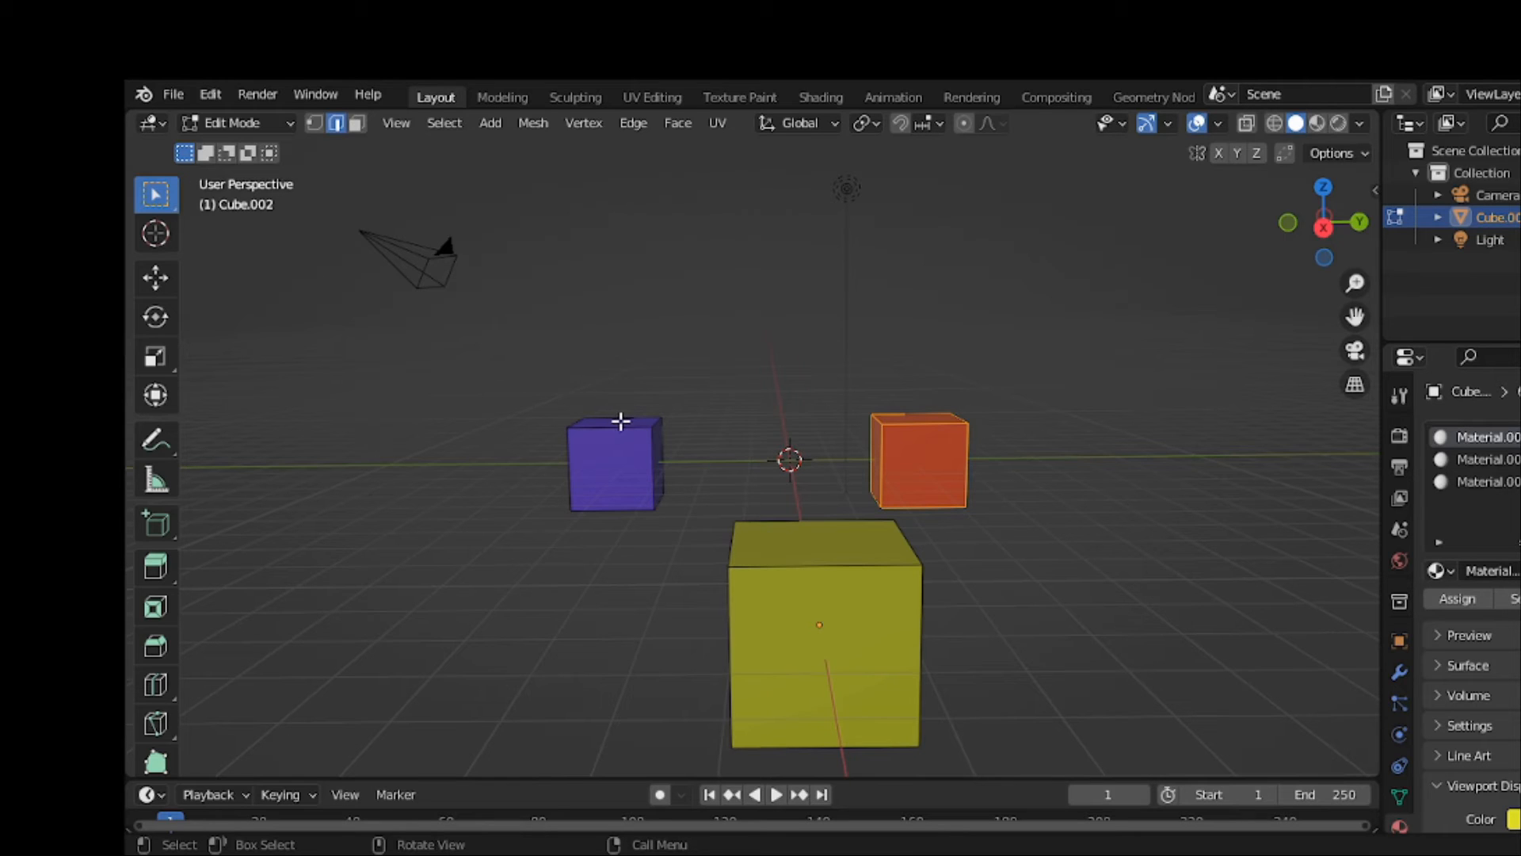
click(663, 429)
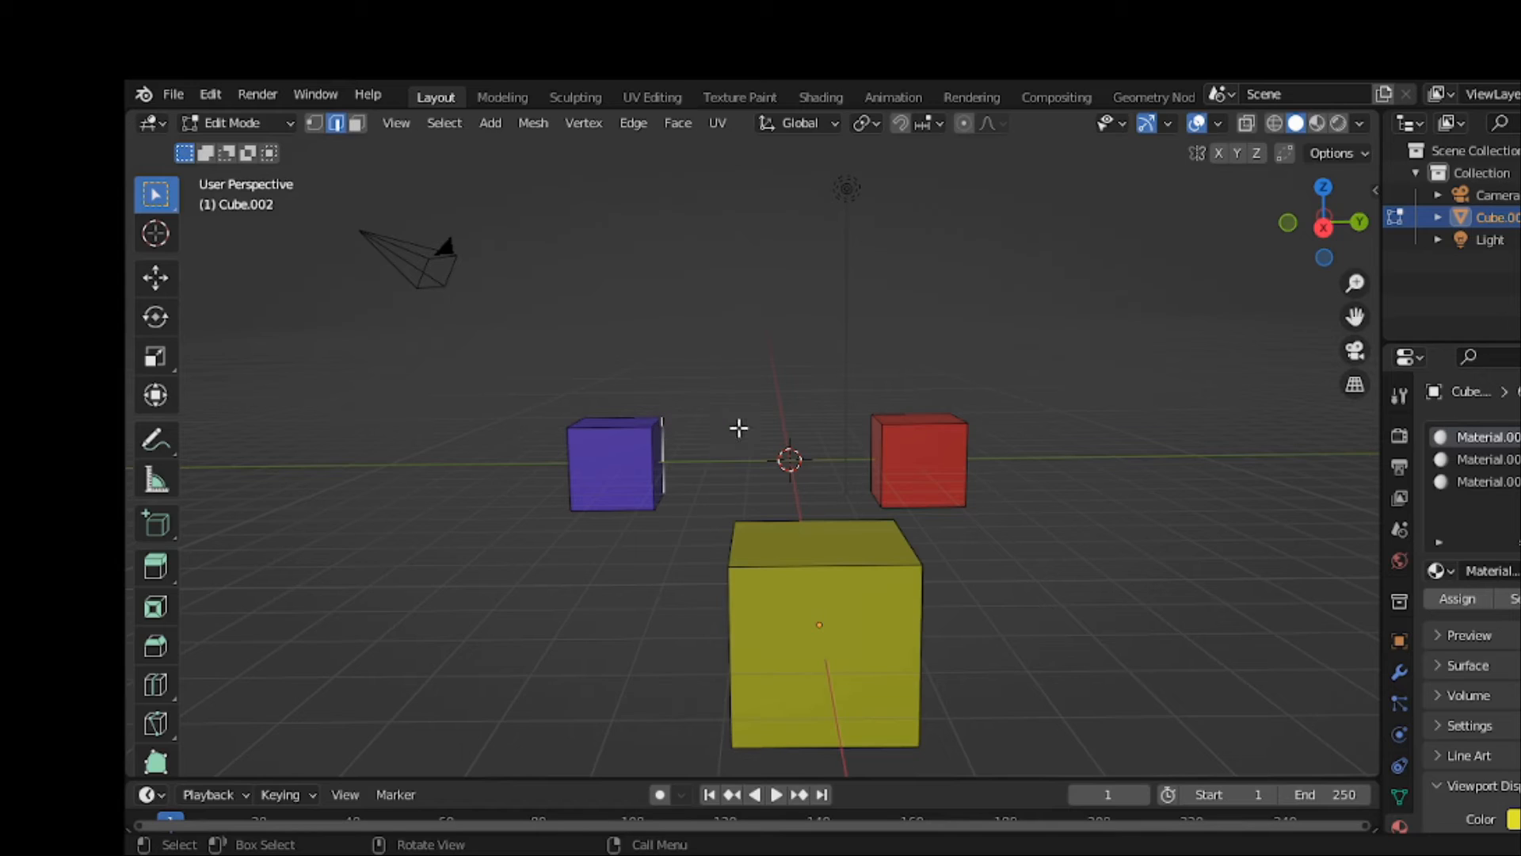
shift+click(872, 440)
key(f)
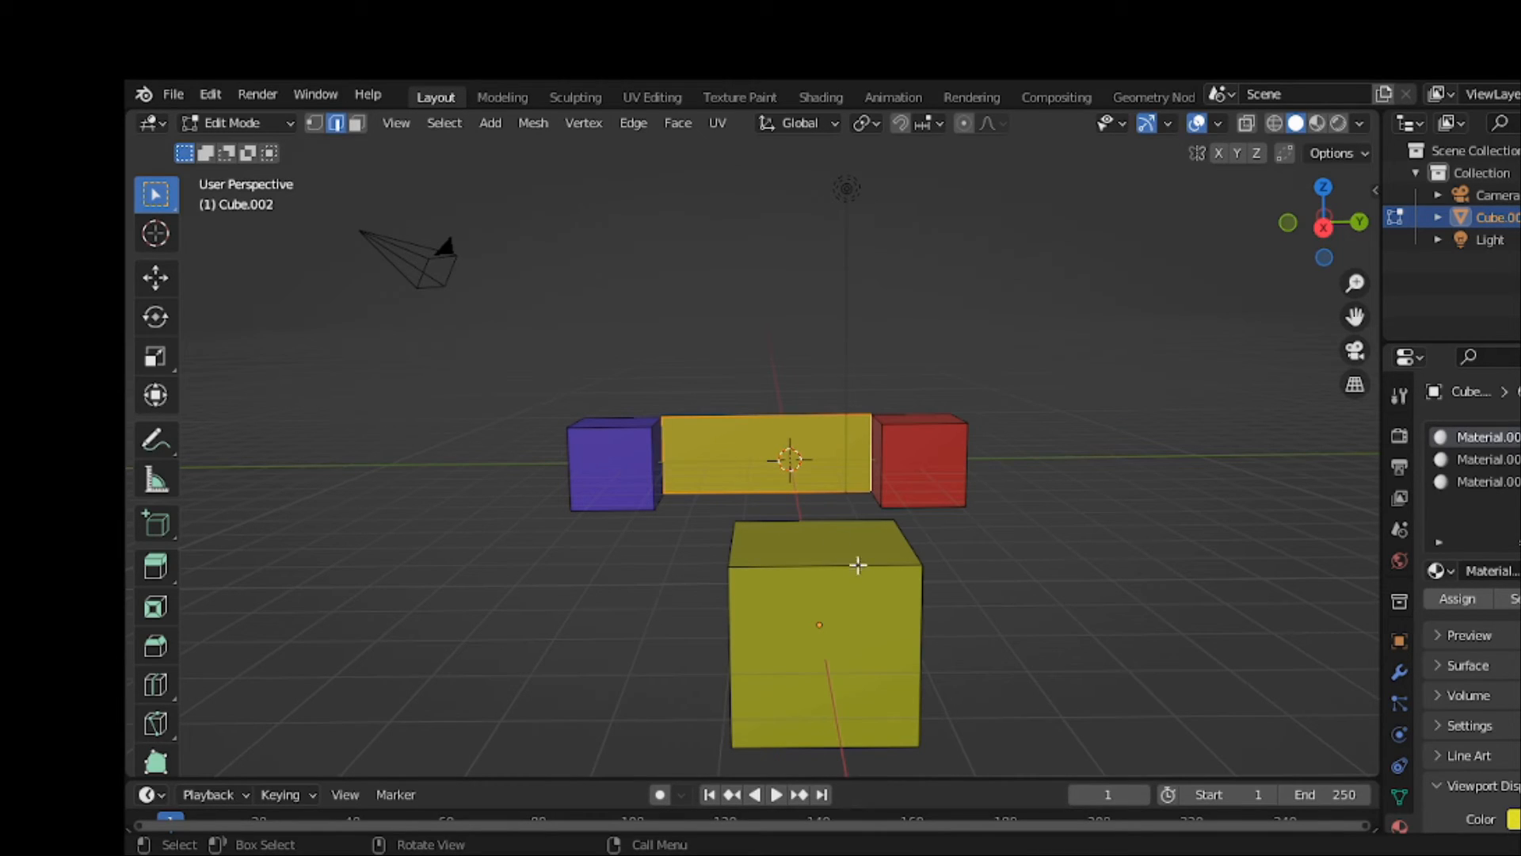
Step: Try moving the joined object in Object Mode, cancel the move, and return to Edit Mode
click(225, 123)
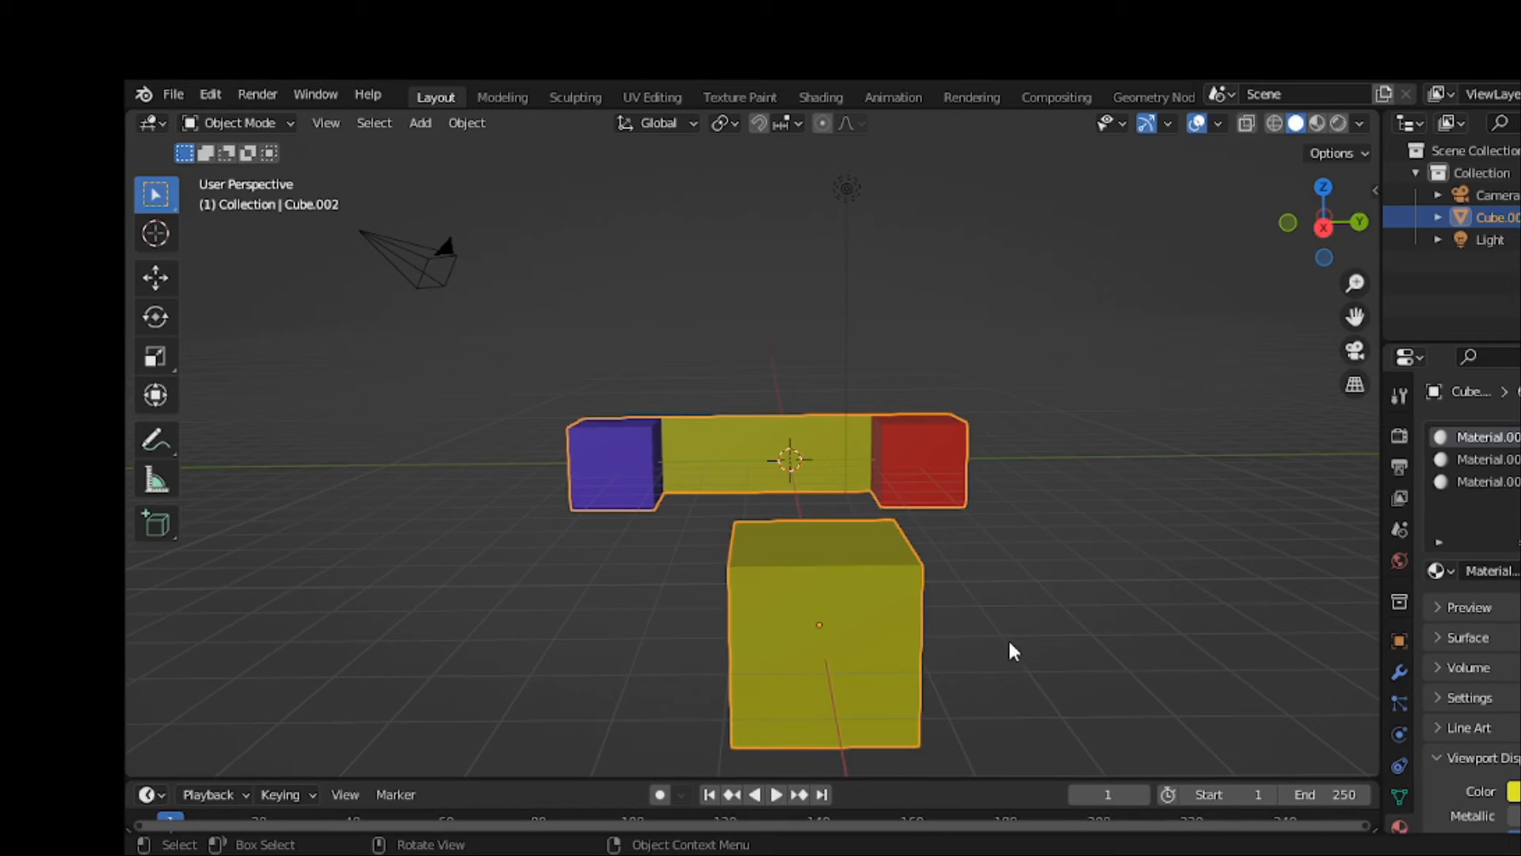
key(alt+a)
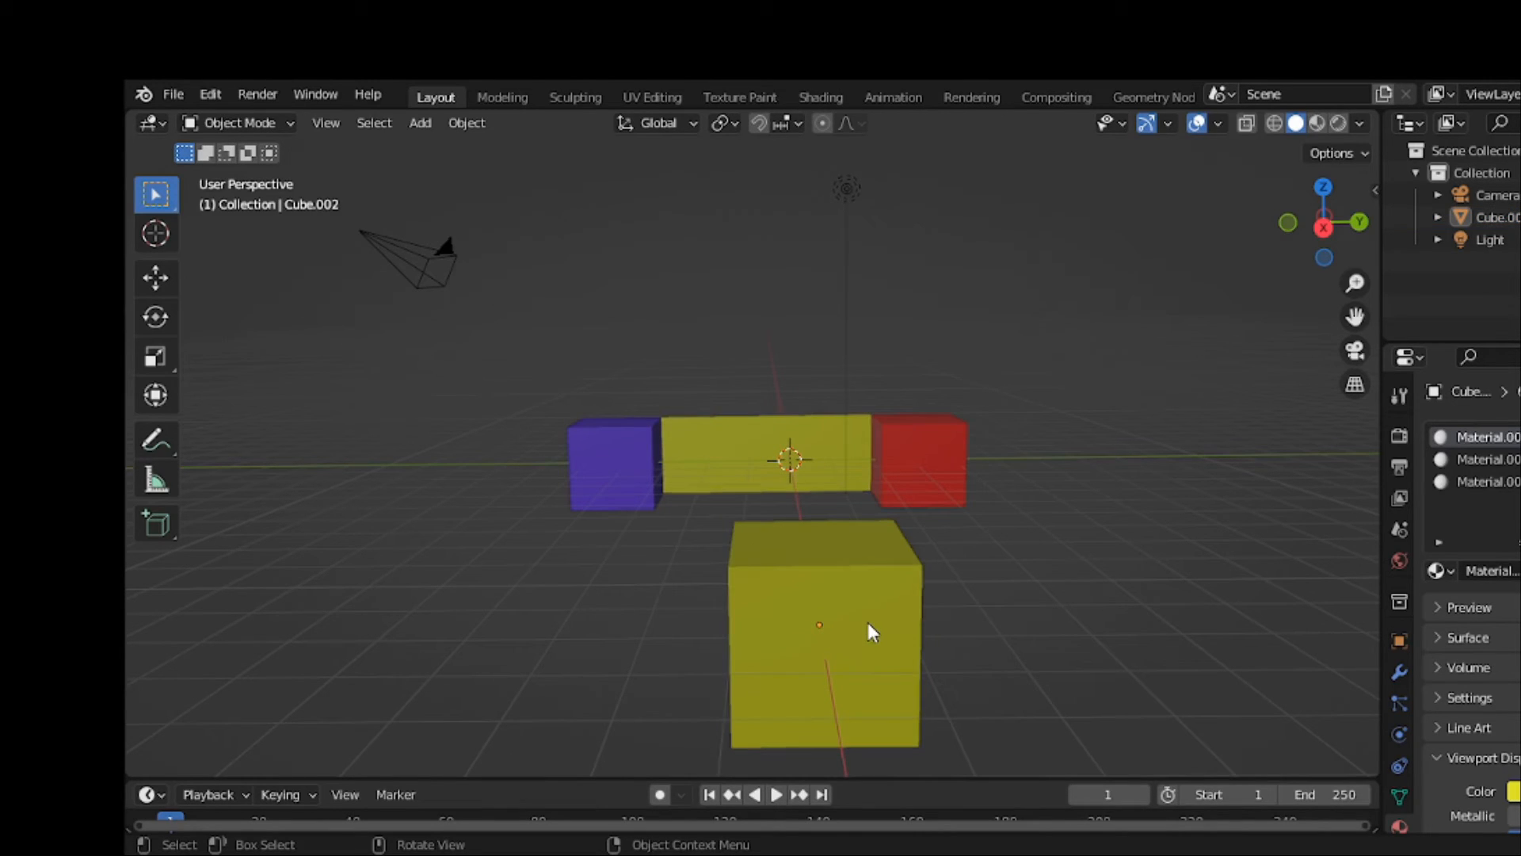
click(868, 622)
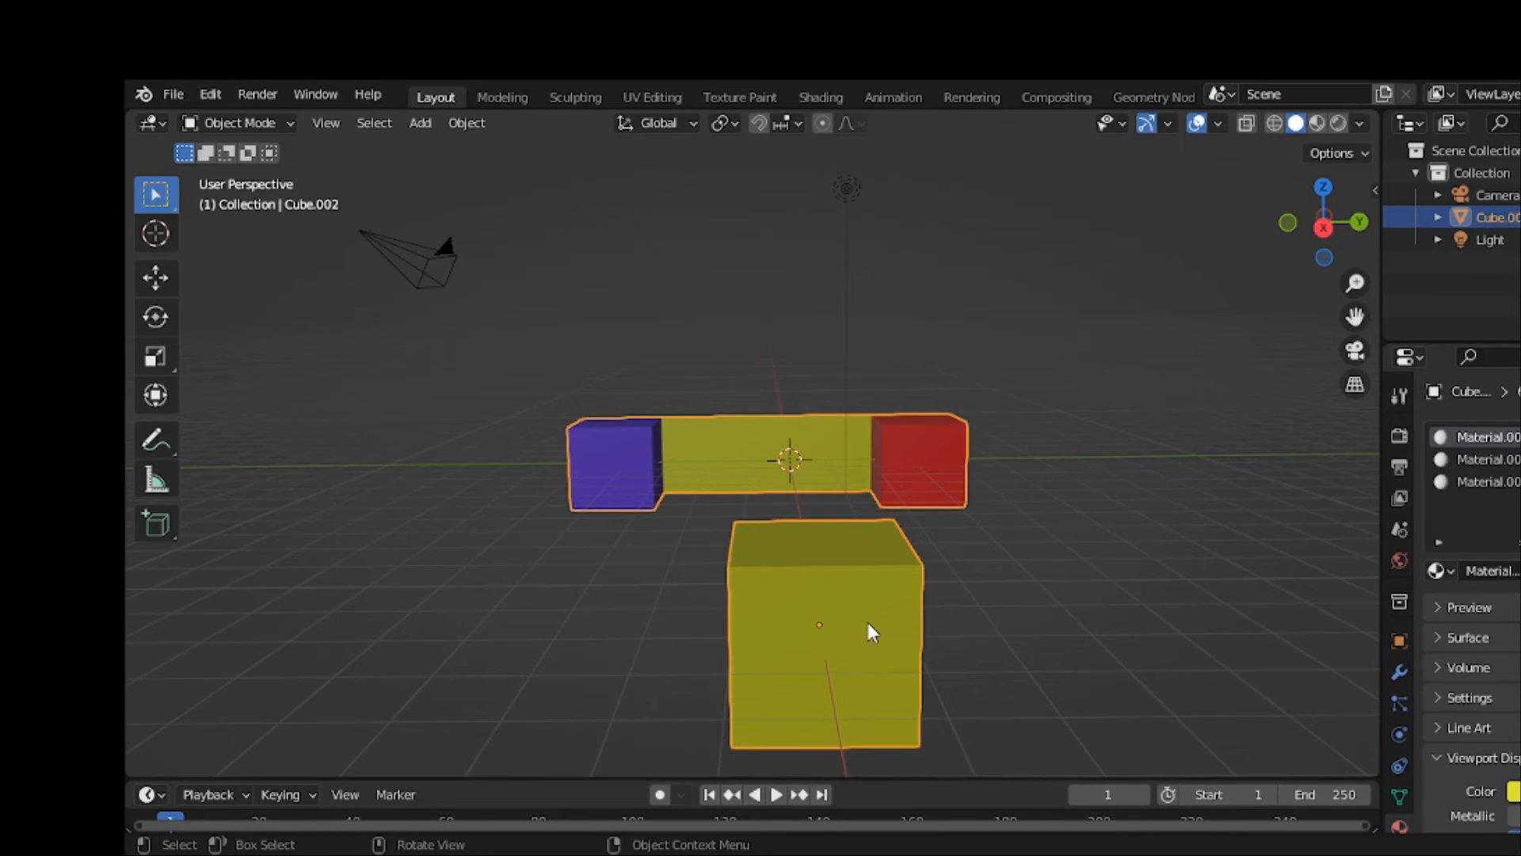
key(g)
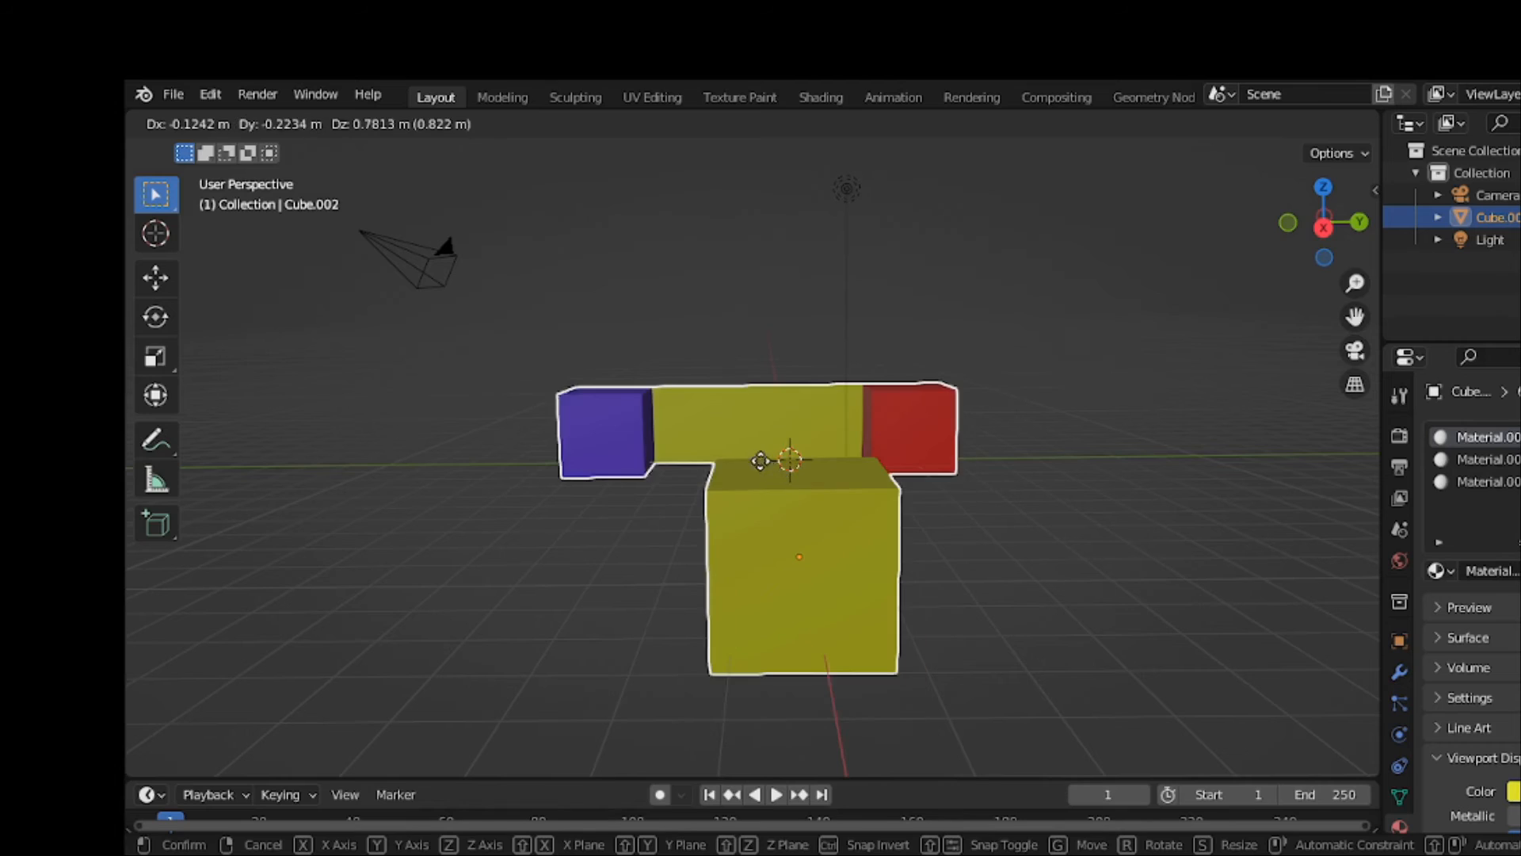
right_click(734, 445)
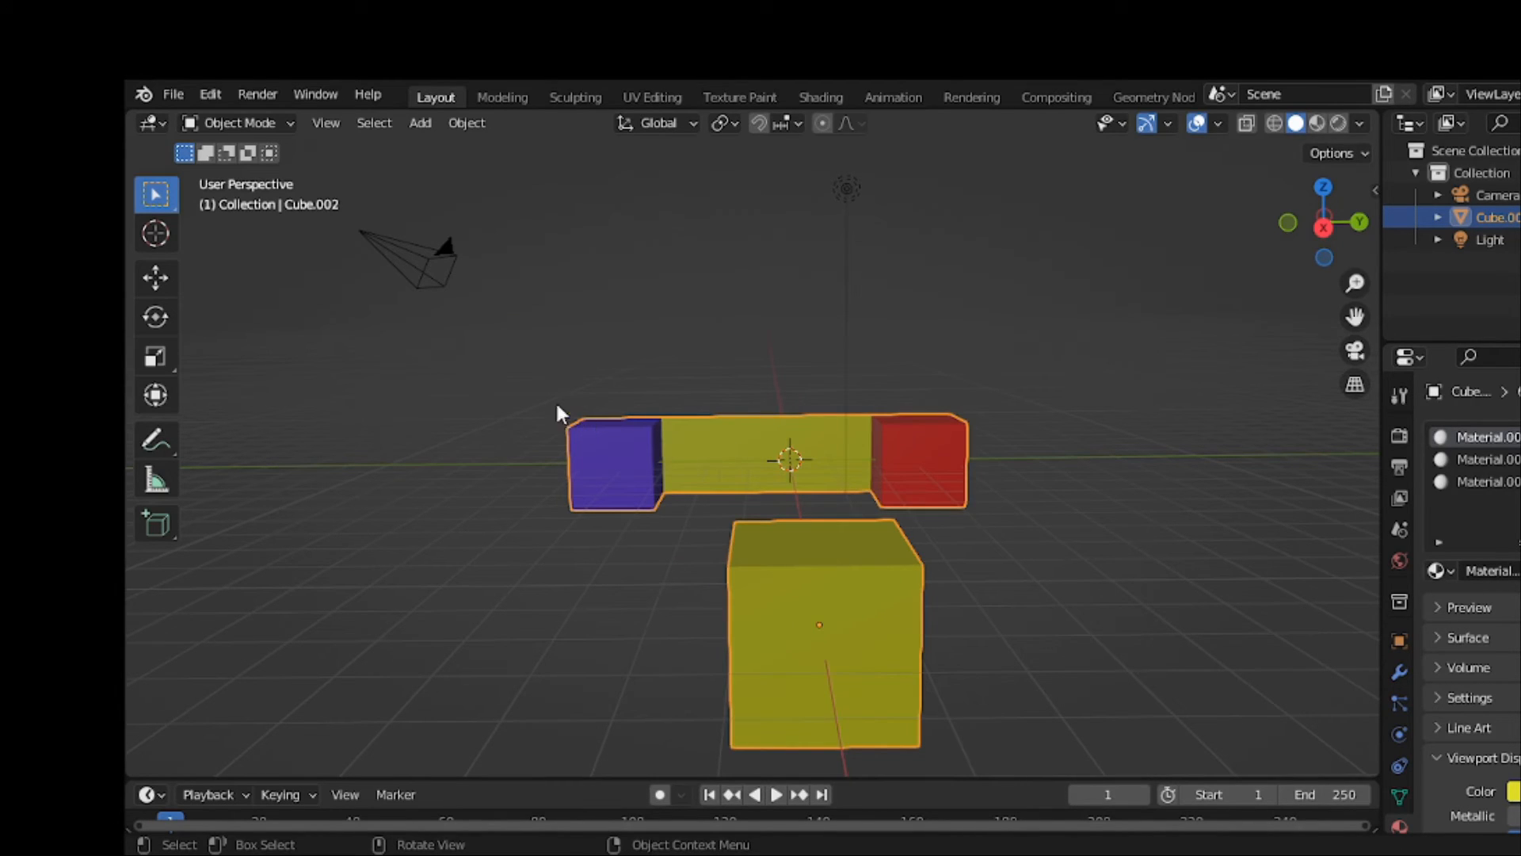
click(255, 127)
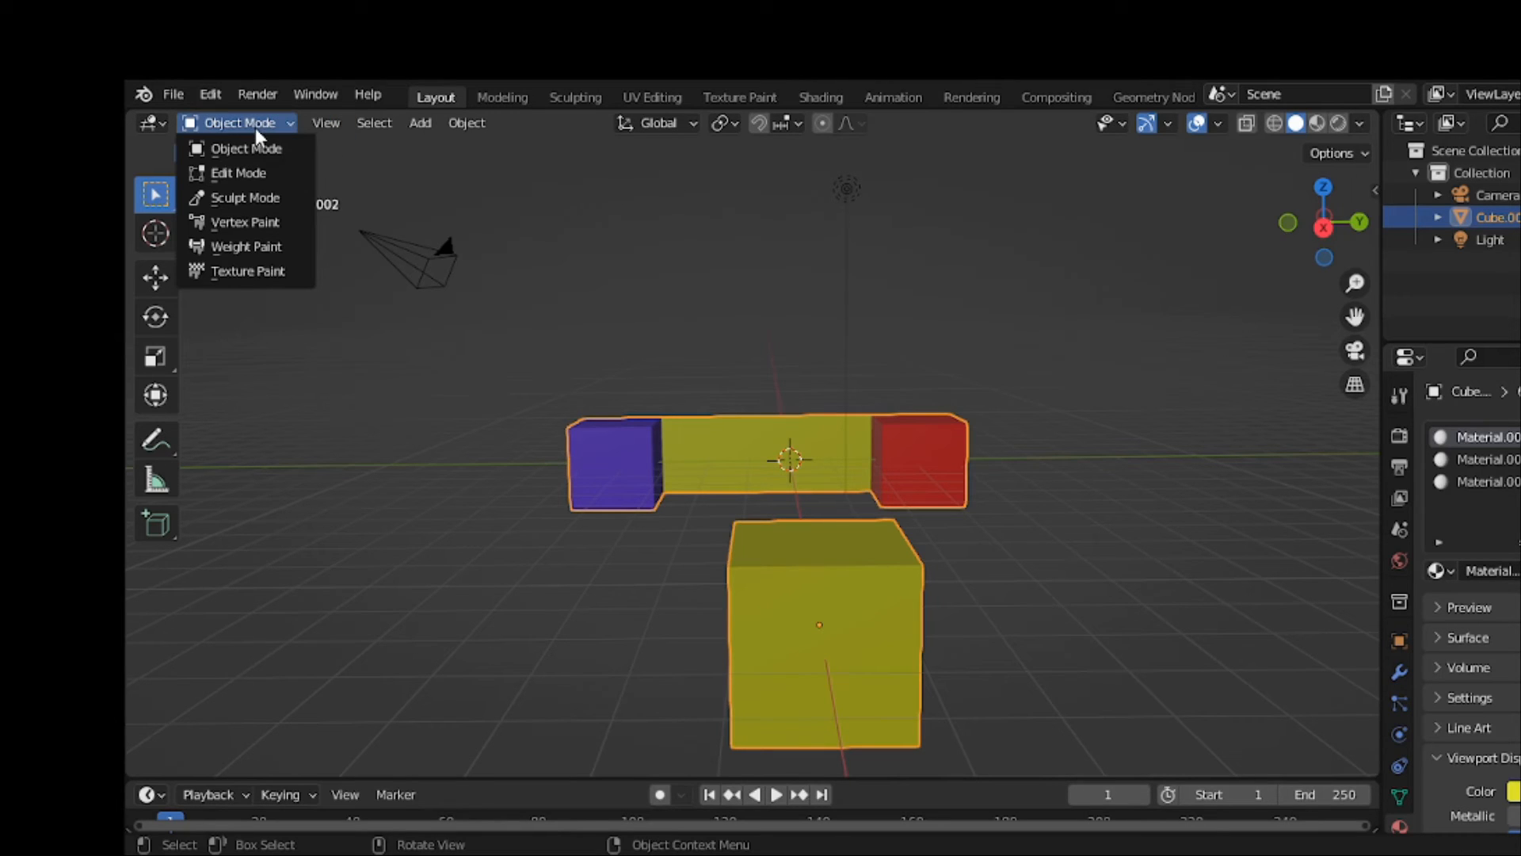
click(237, 173)
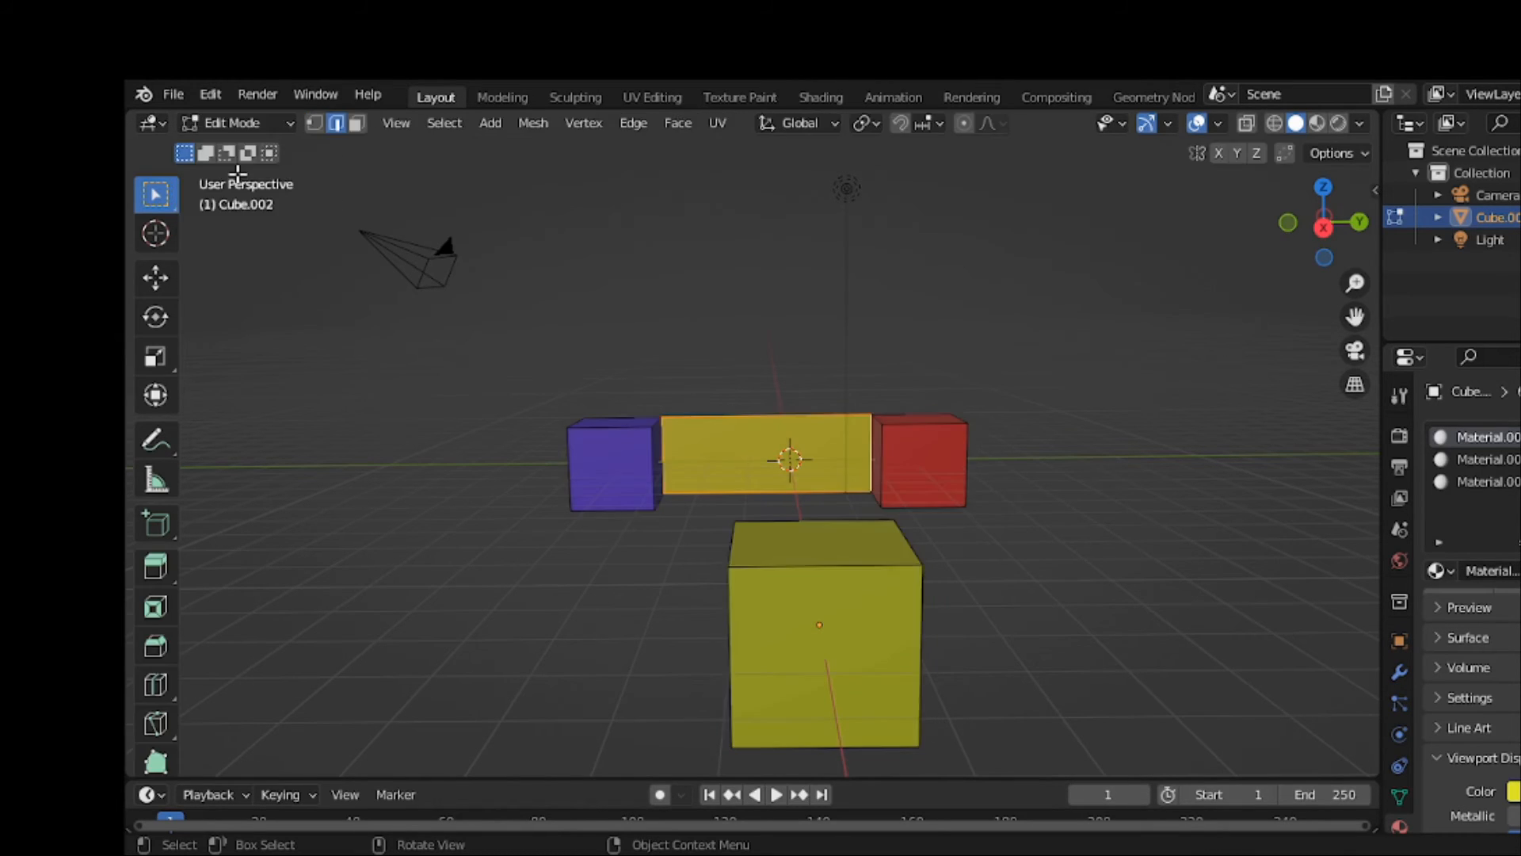
Step: Fill a face between the yellow cube's rear vertical edge and the red cube's nearest front vertical edge
middle_drag(845, 609, 829, 604)
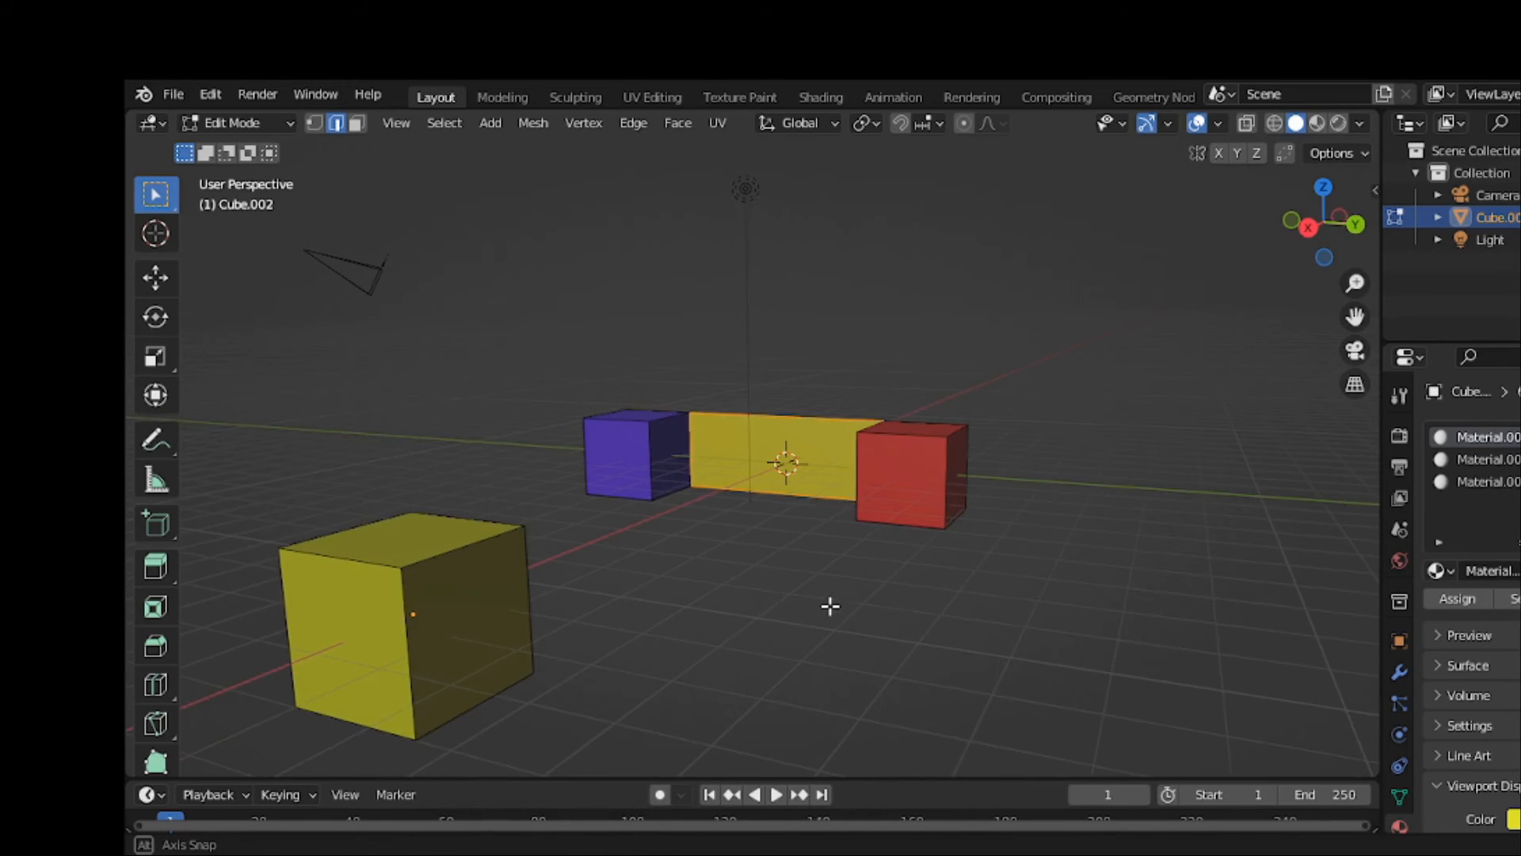
click(532, 593)
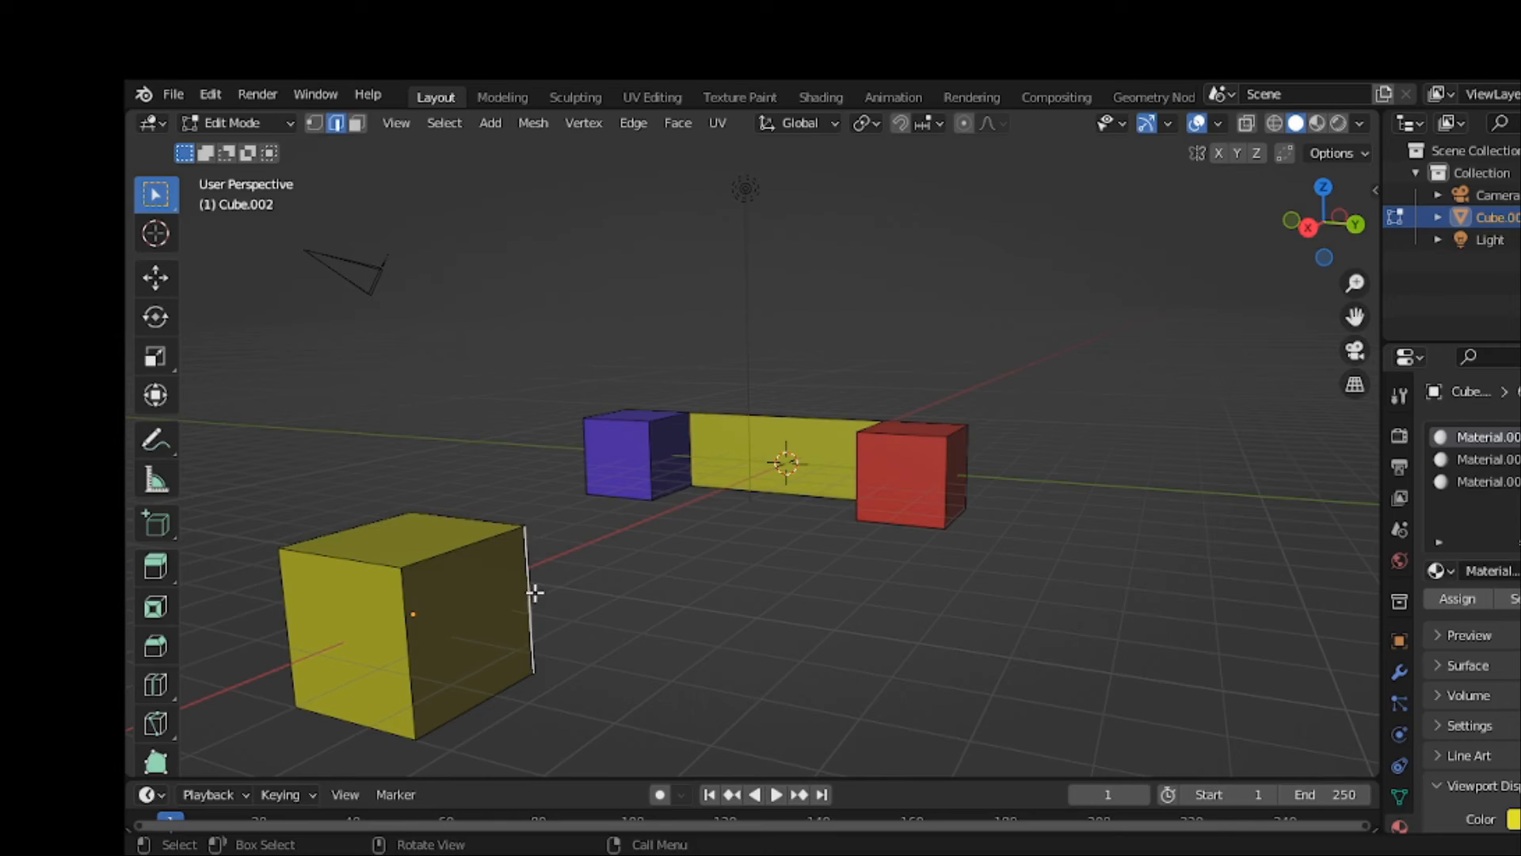
shift+click(946, 494)
key(f)
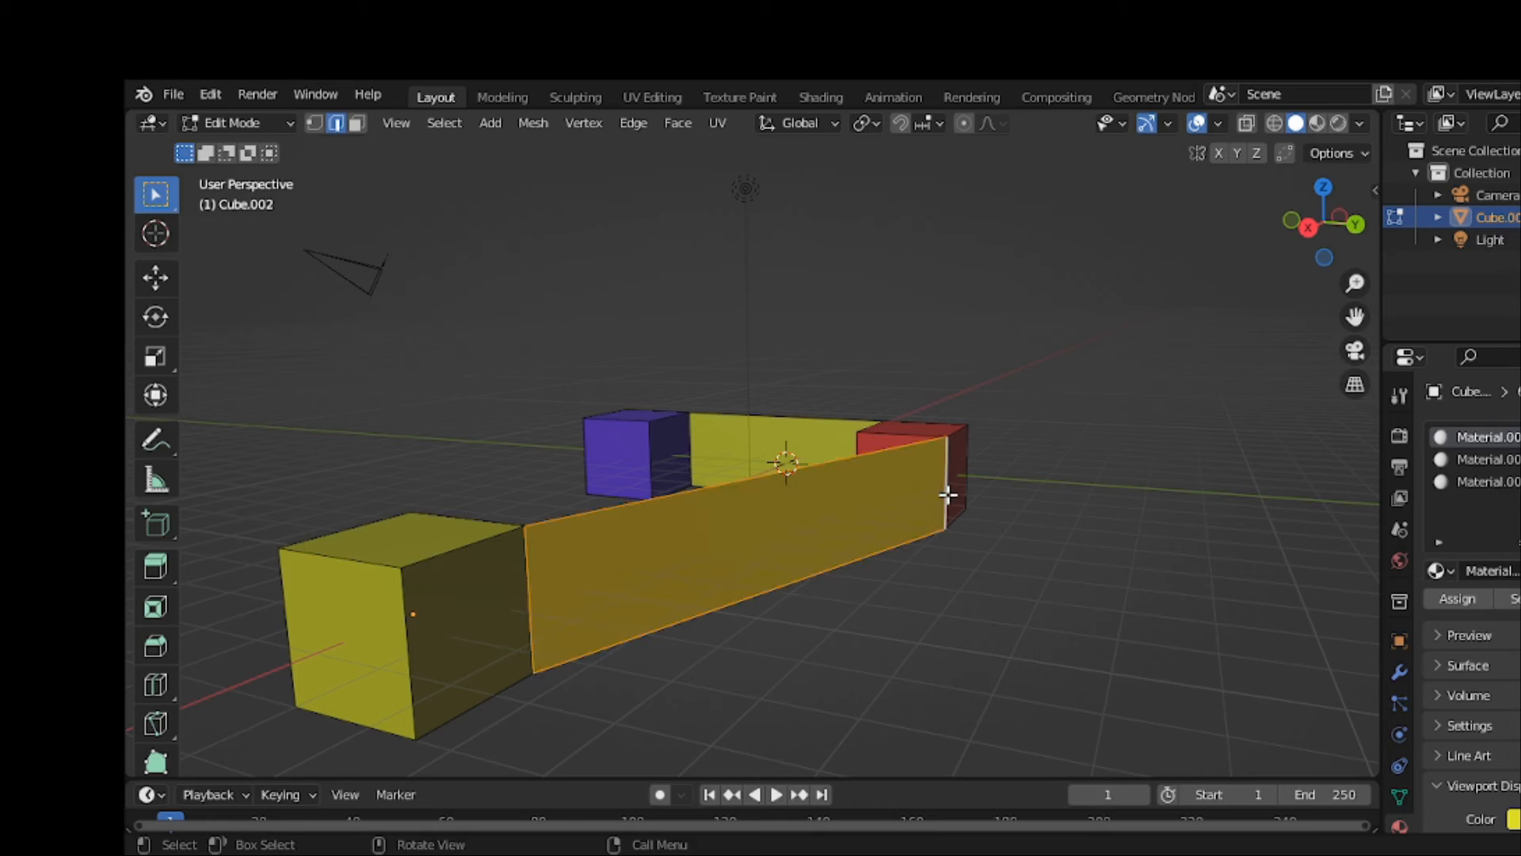
Step: Bridge the purple cube's front top edge to the yellow cube's bottom side edge with Bridge Edge Loops
mouse_move(966, 557)
middle_down()
mouse_move(991, 547)
mouse_move(974, 550)
middle_up()
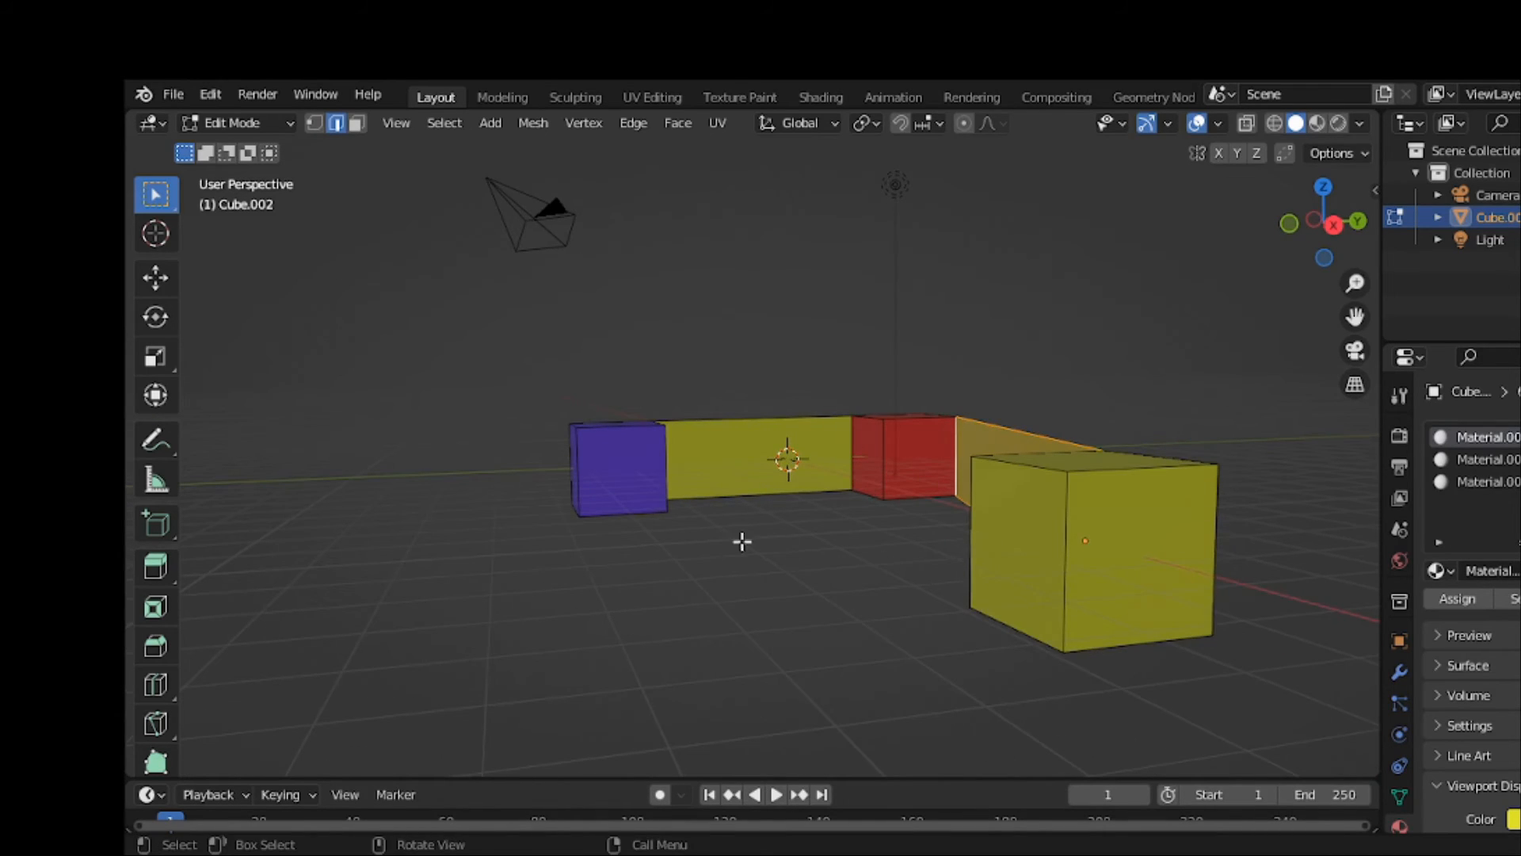
click(611, 430)
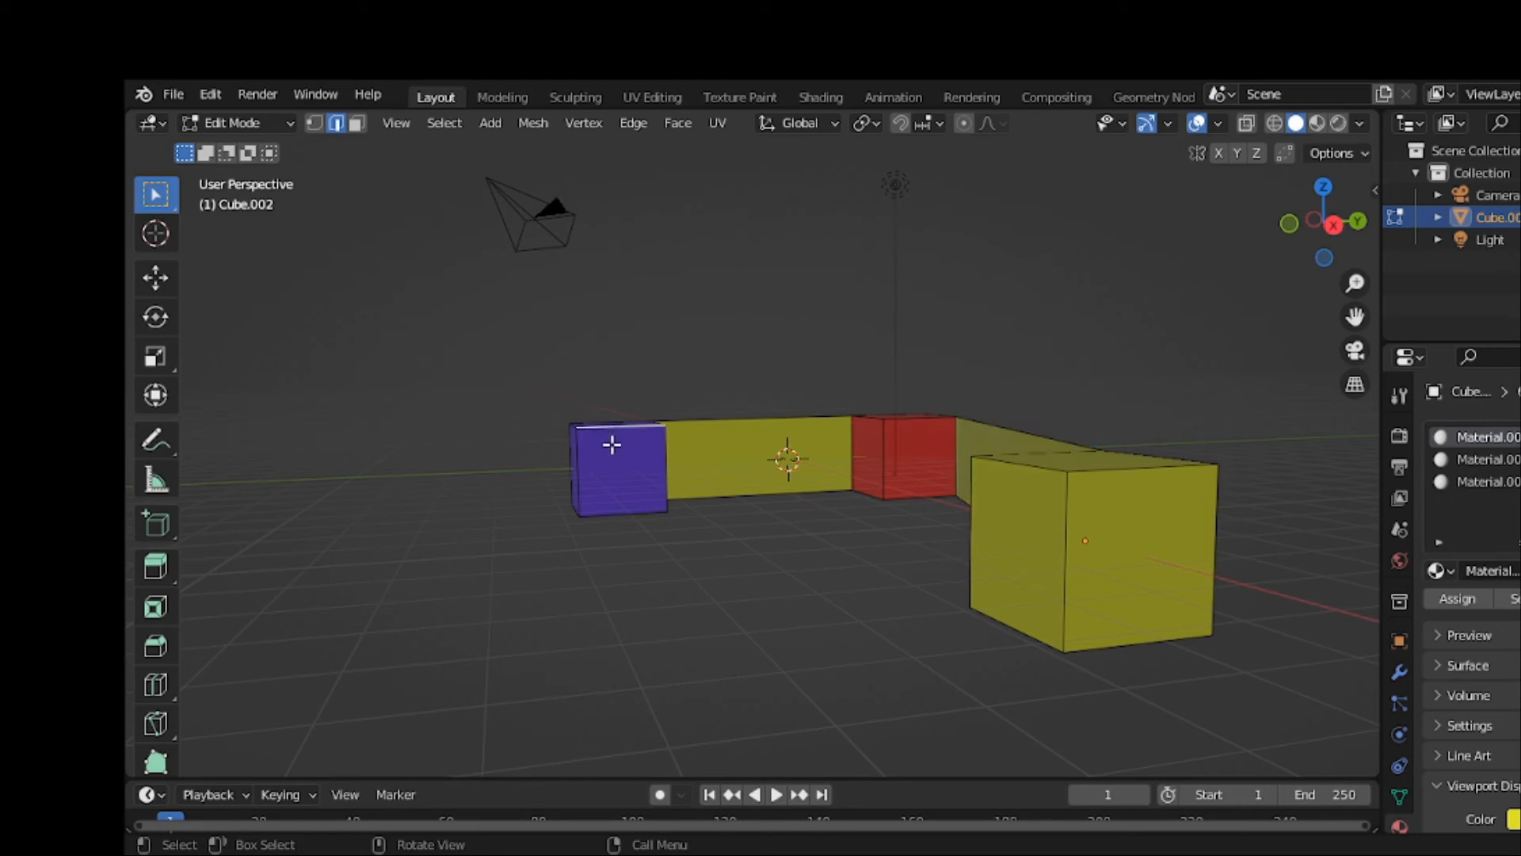
shift+click(1048, 622)
click(638, 123)
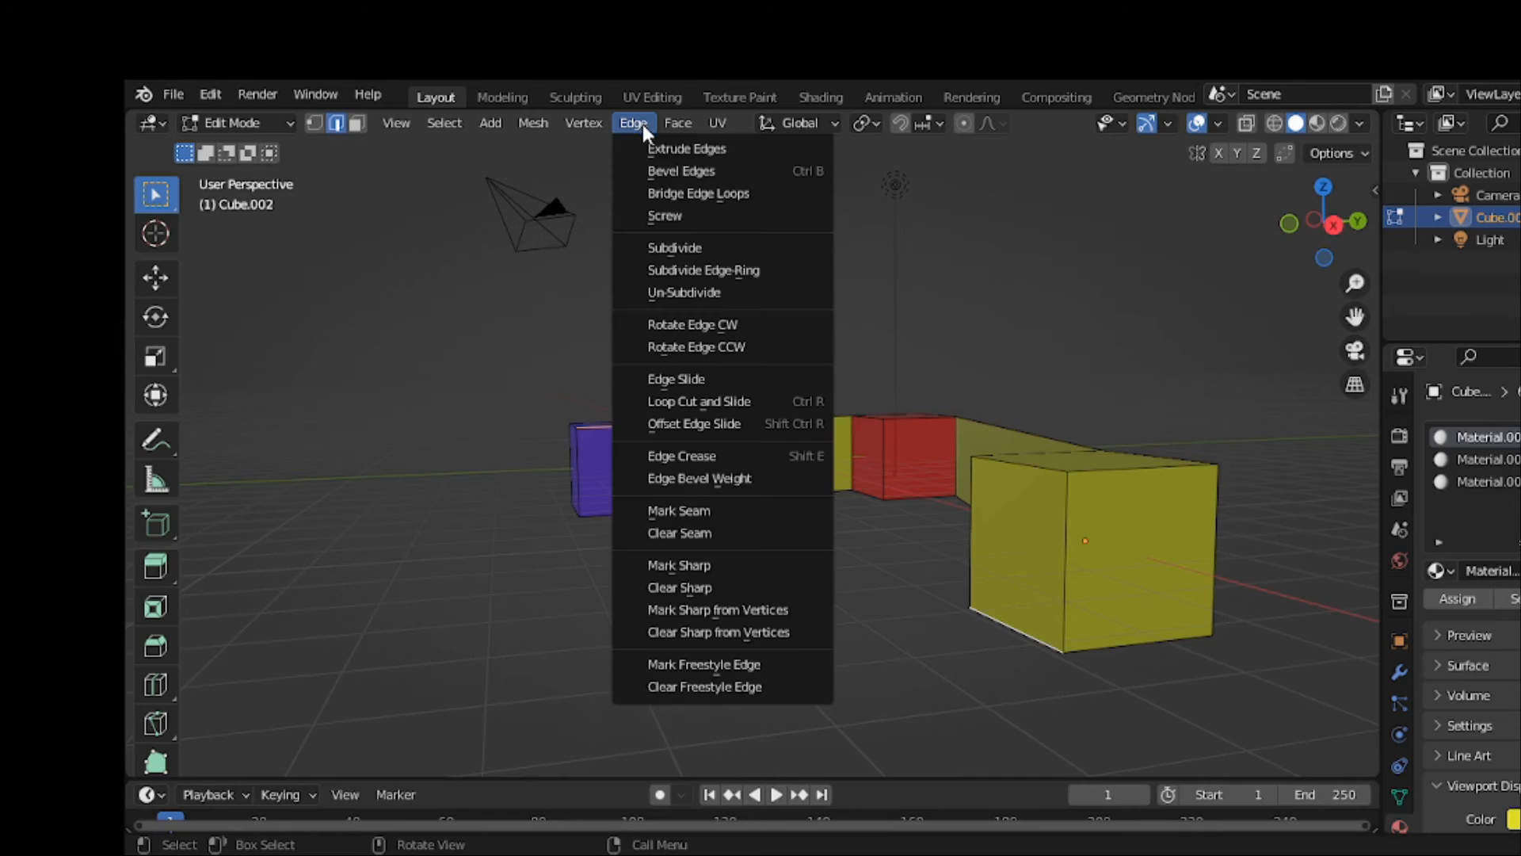
click(648, 193)
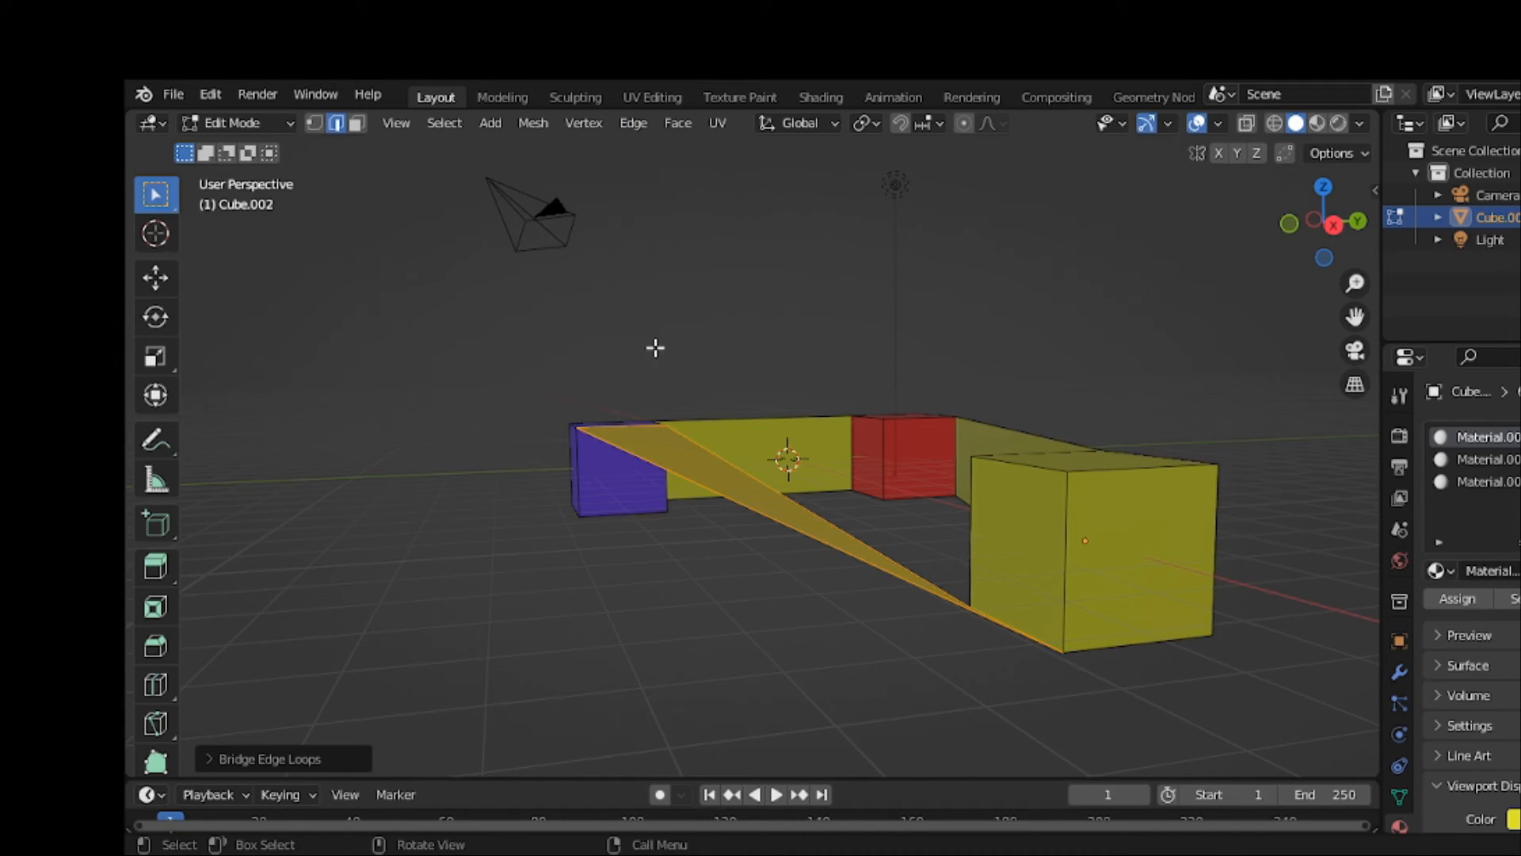
middle_drag(900, 649, 826, 672)
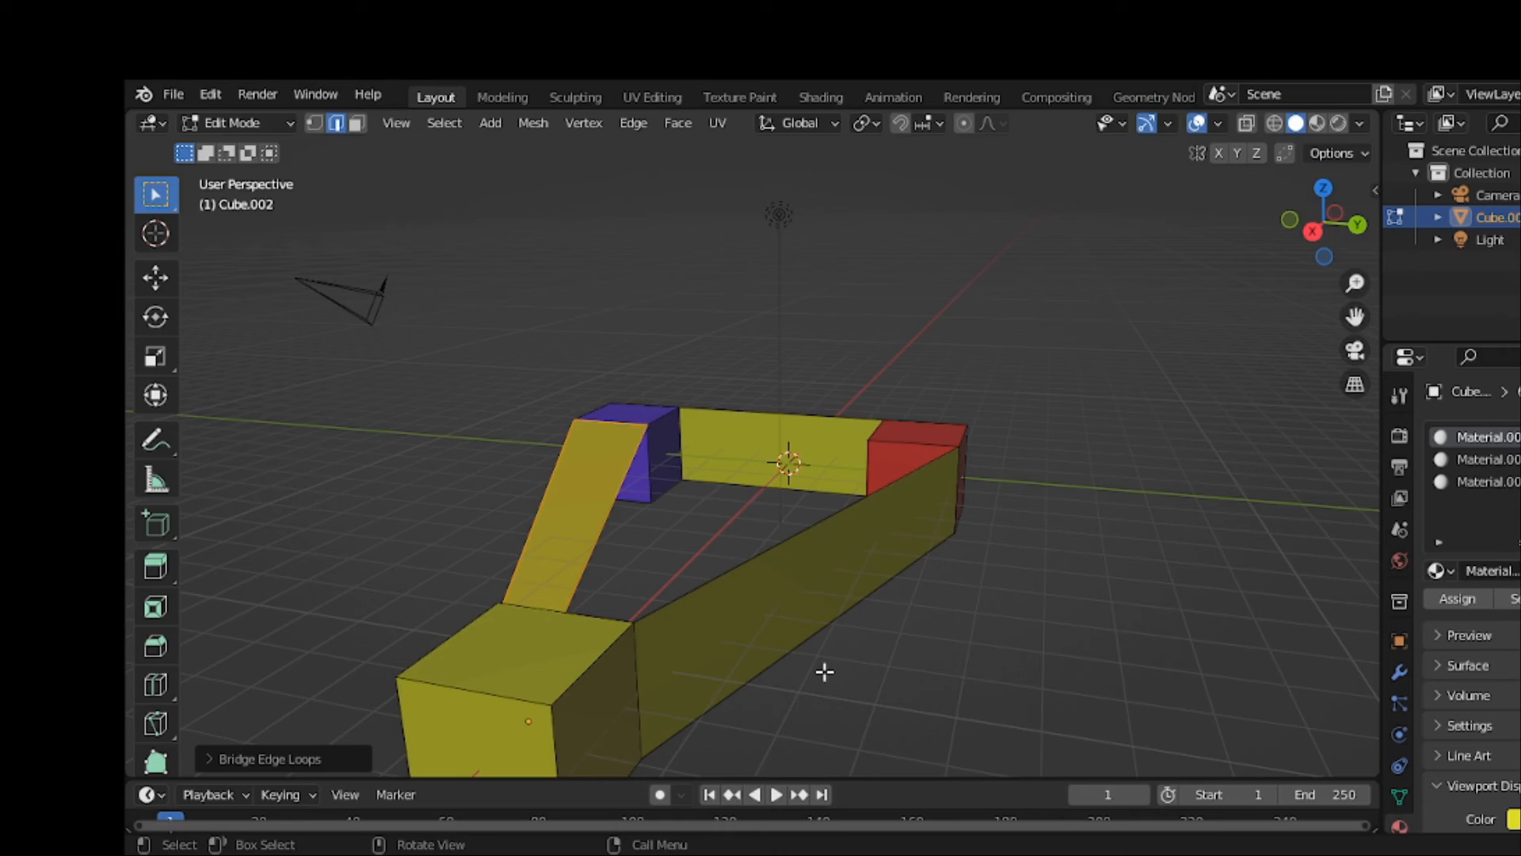
Step: Set the viewport shading lighting to MatCap, keeping the default grey matcap
click(1360, 123)
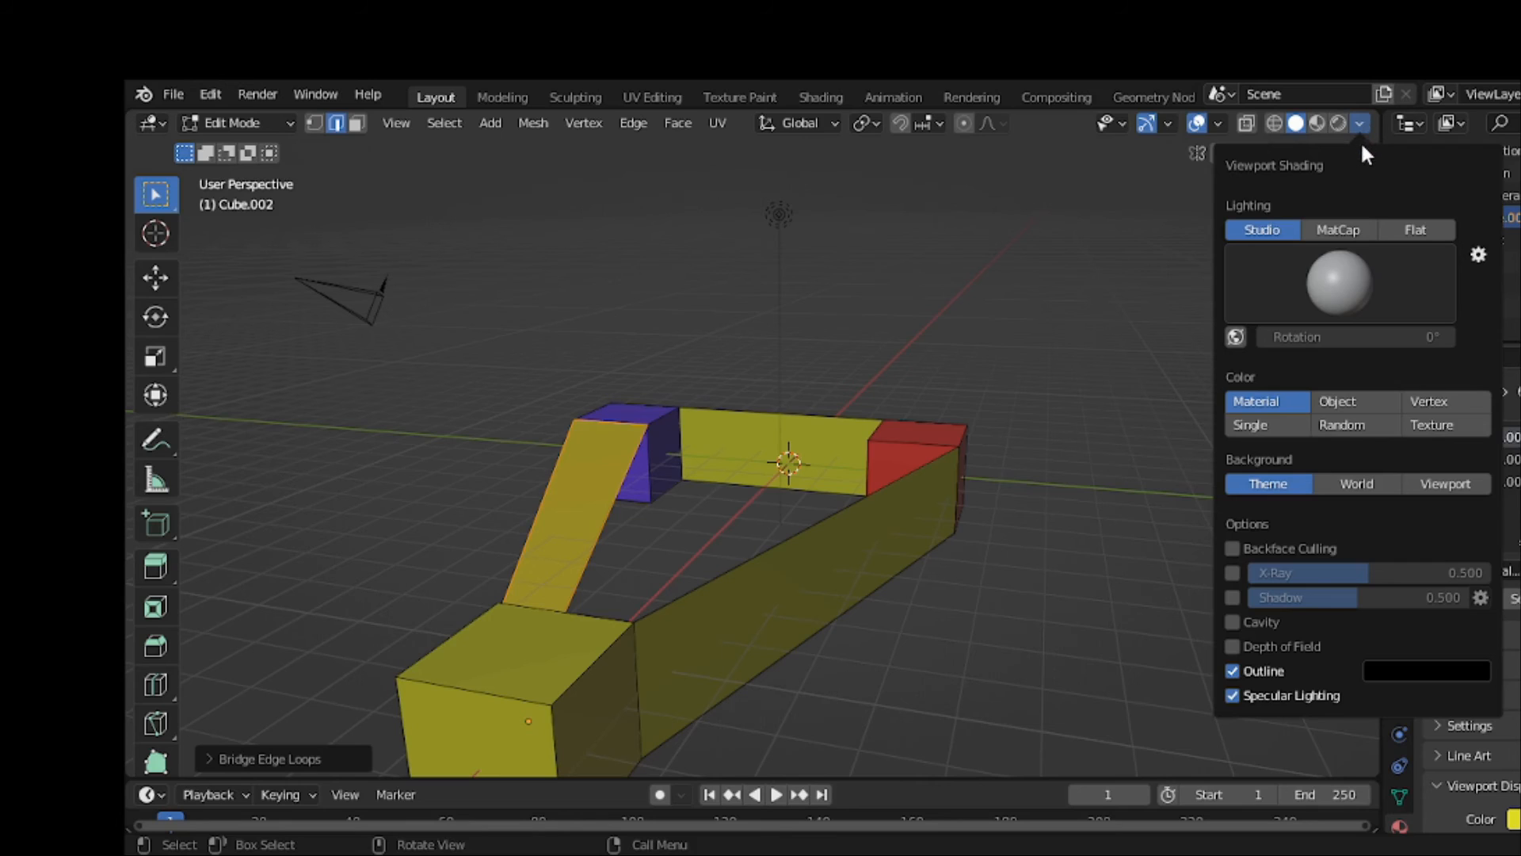
click(1339, 230)
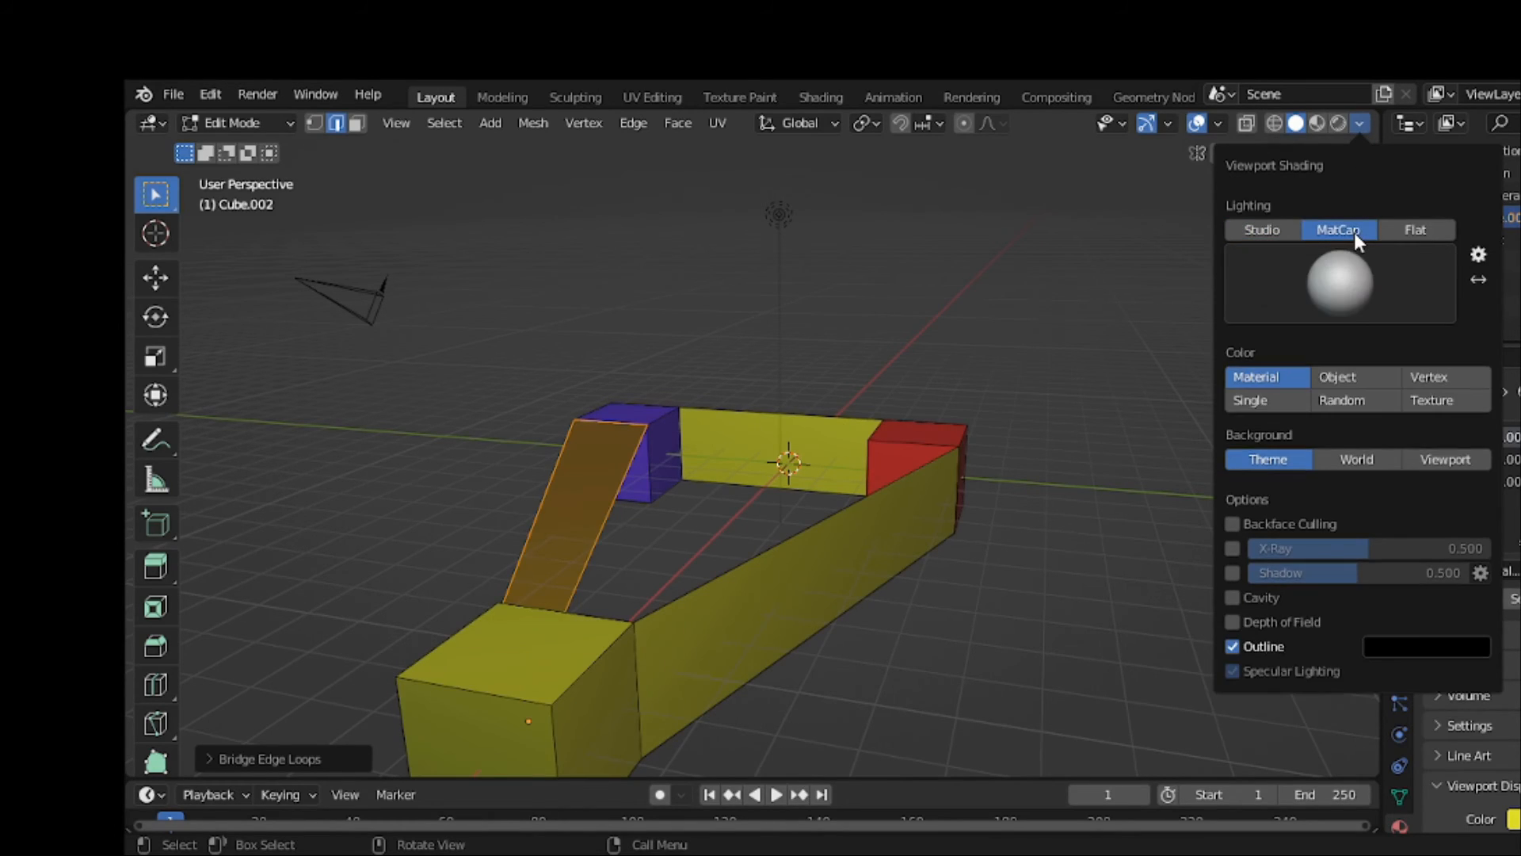
click(1345, 281)
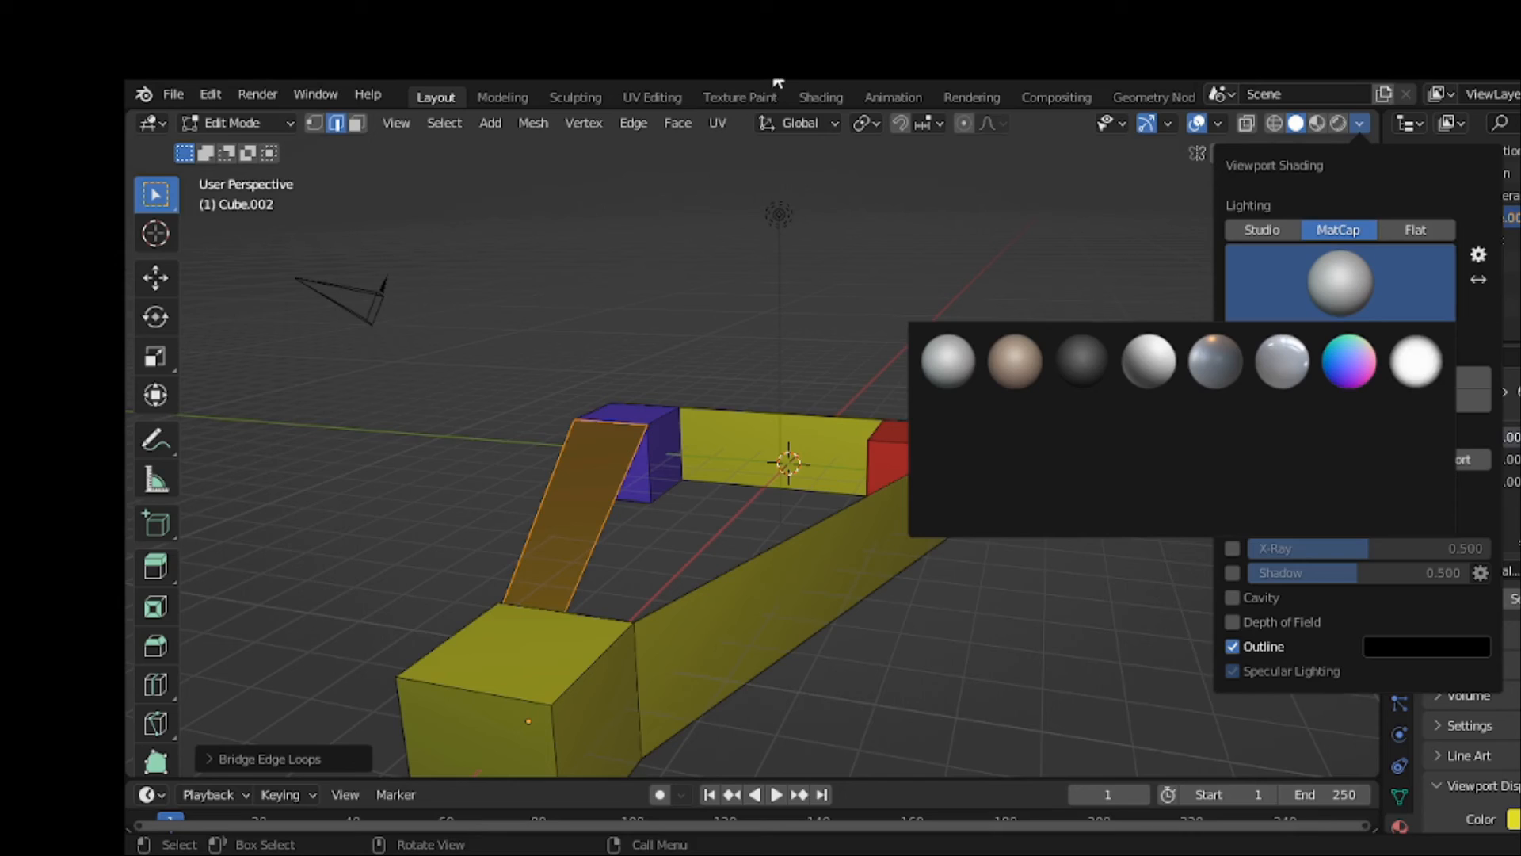
click(828, 250)
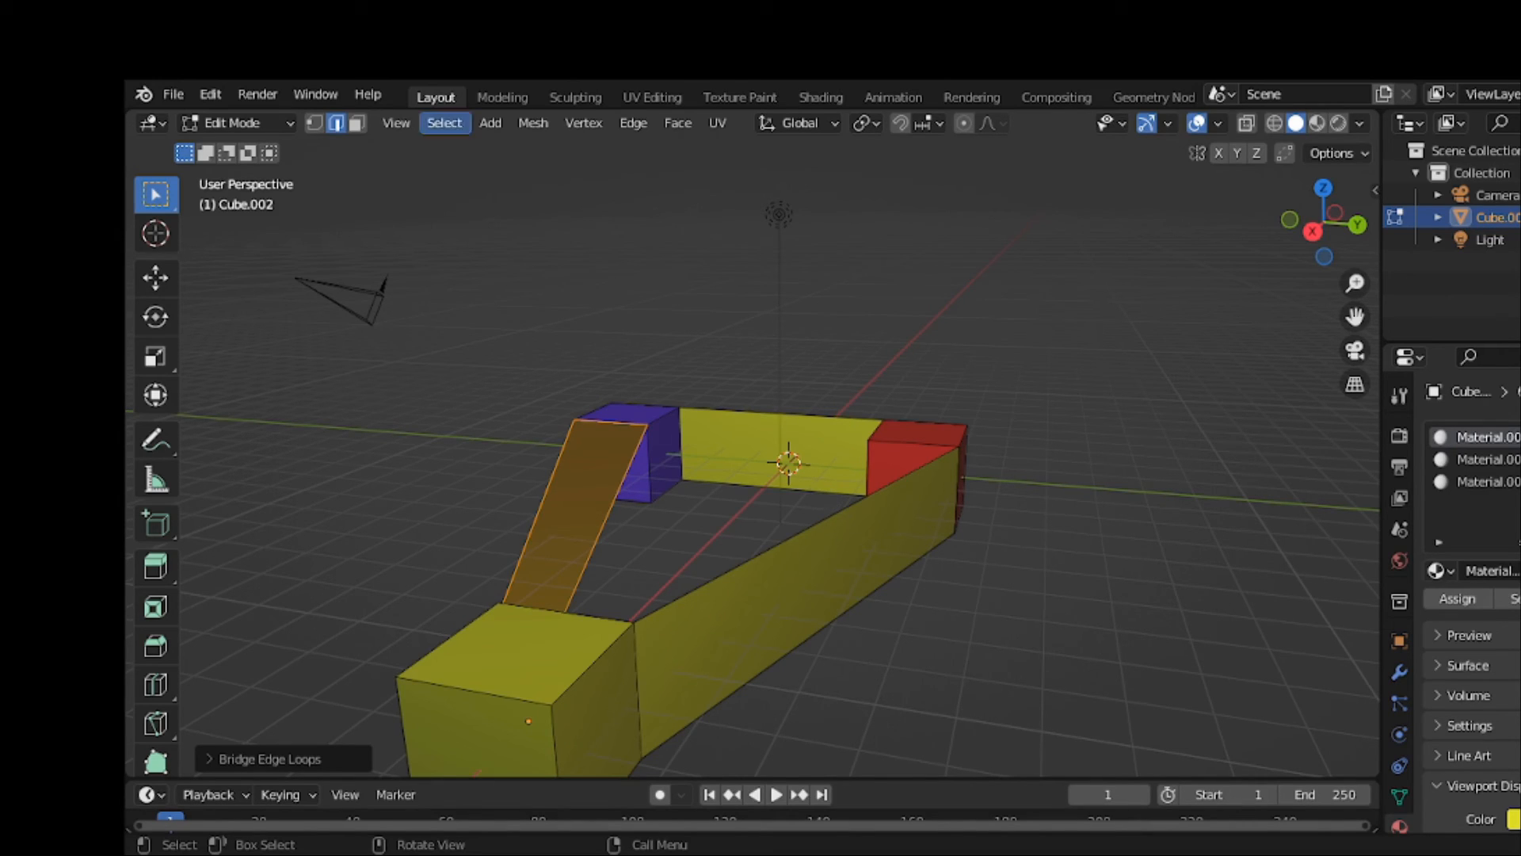
Step: In face select mode, assign the red material to the connecting face between the yellow and red cubes
click(357, 125)
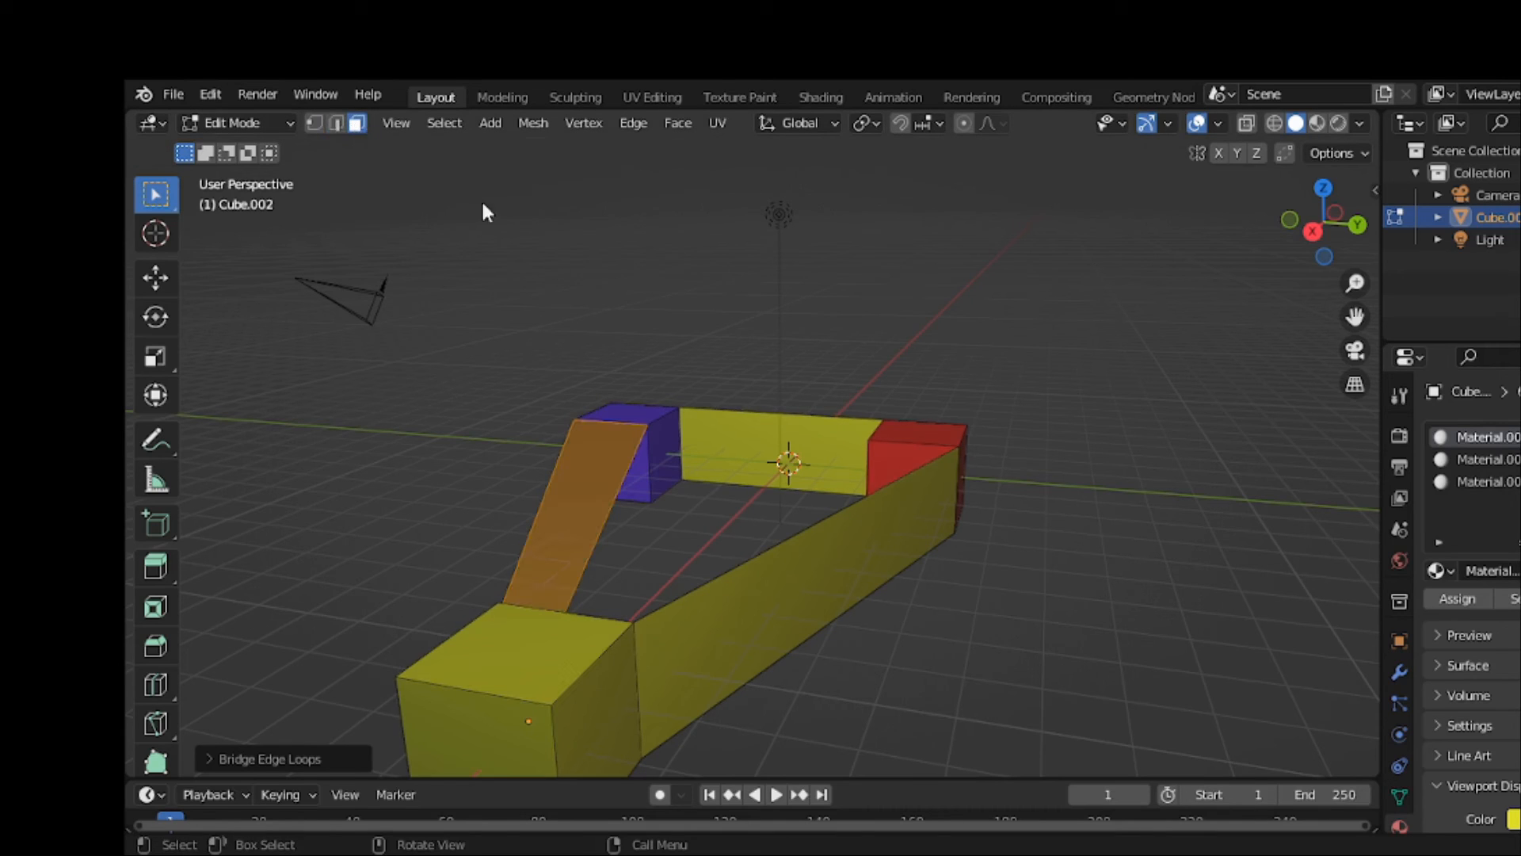
click(908, 531)
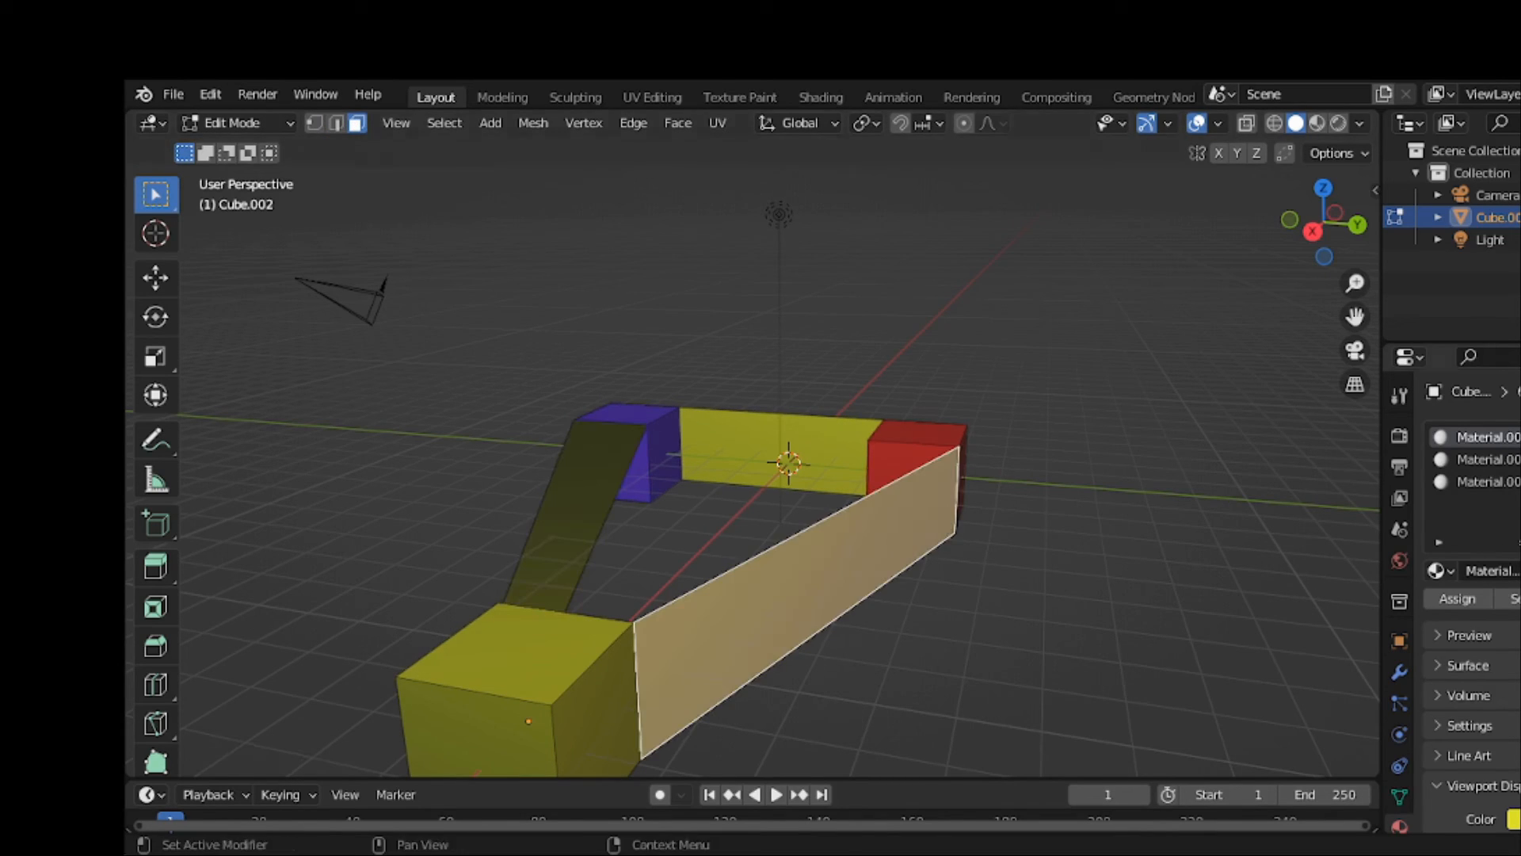
click(1490, 481)
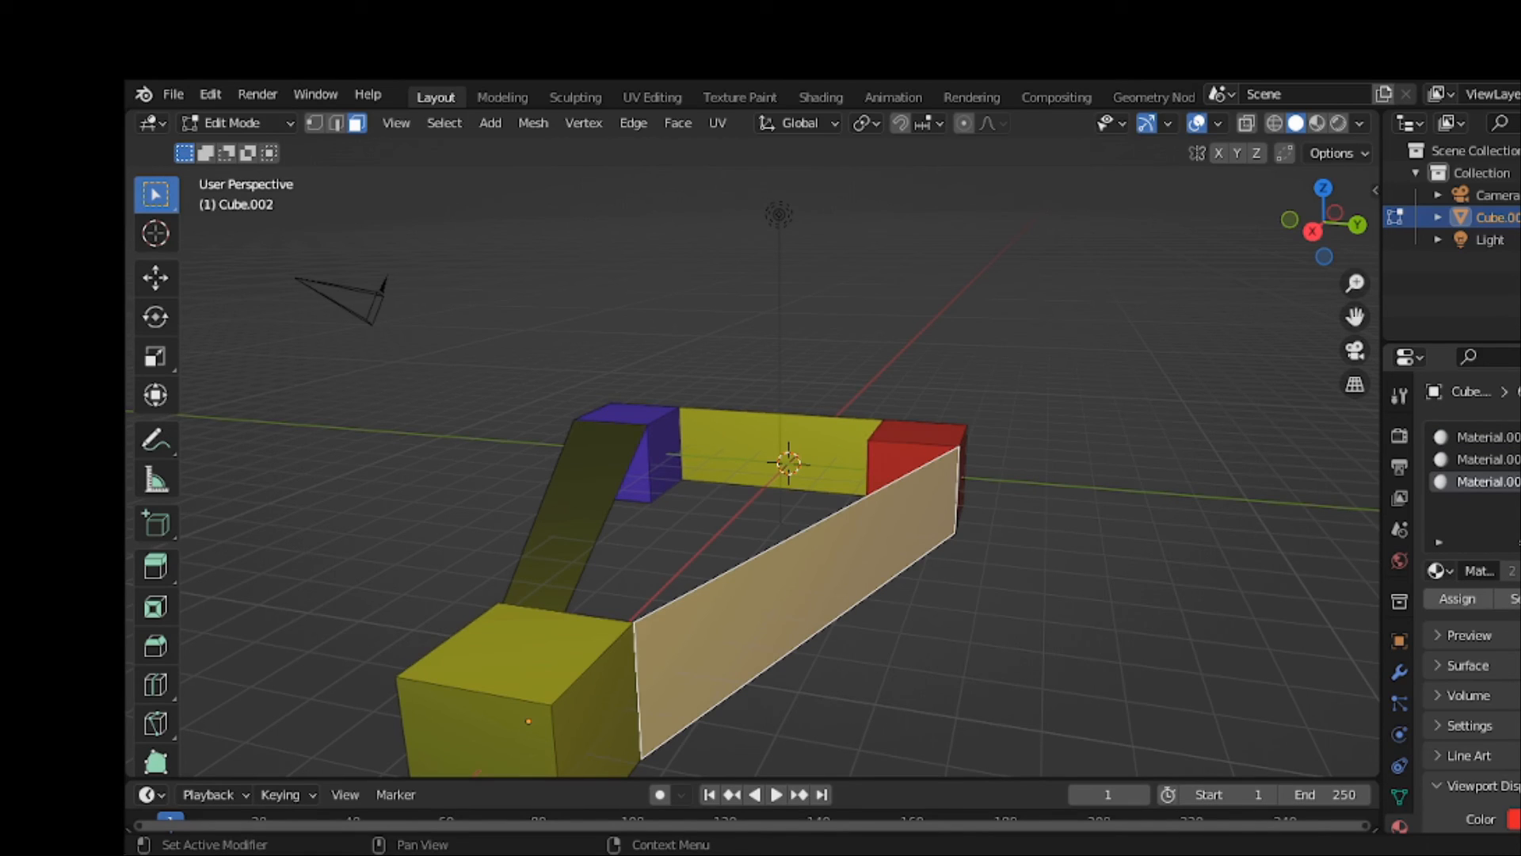
click(1467, 598)
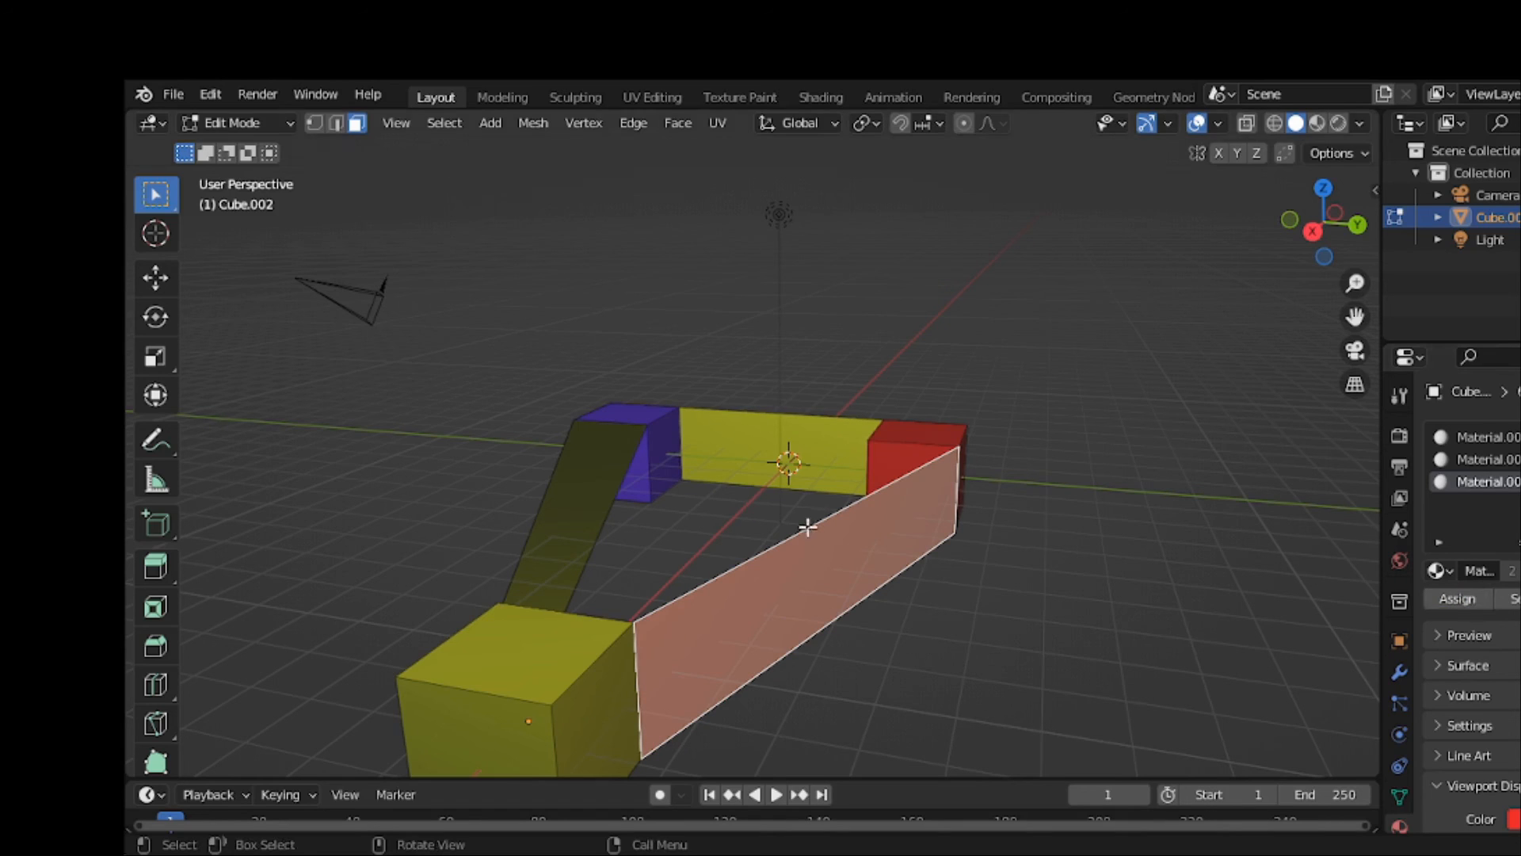
Step: Assign the purple material to the connecting face between the purple and red cubes, and deselect it
click(798, 448)
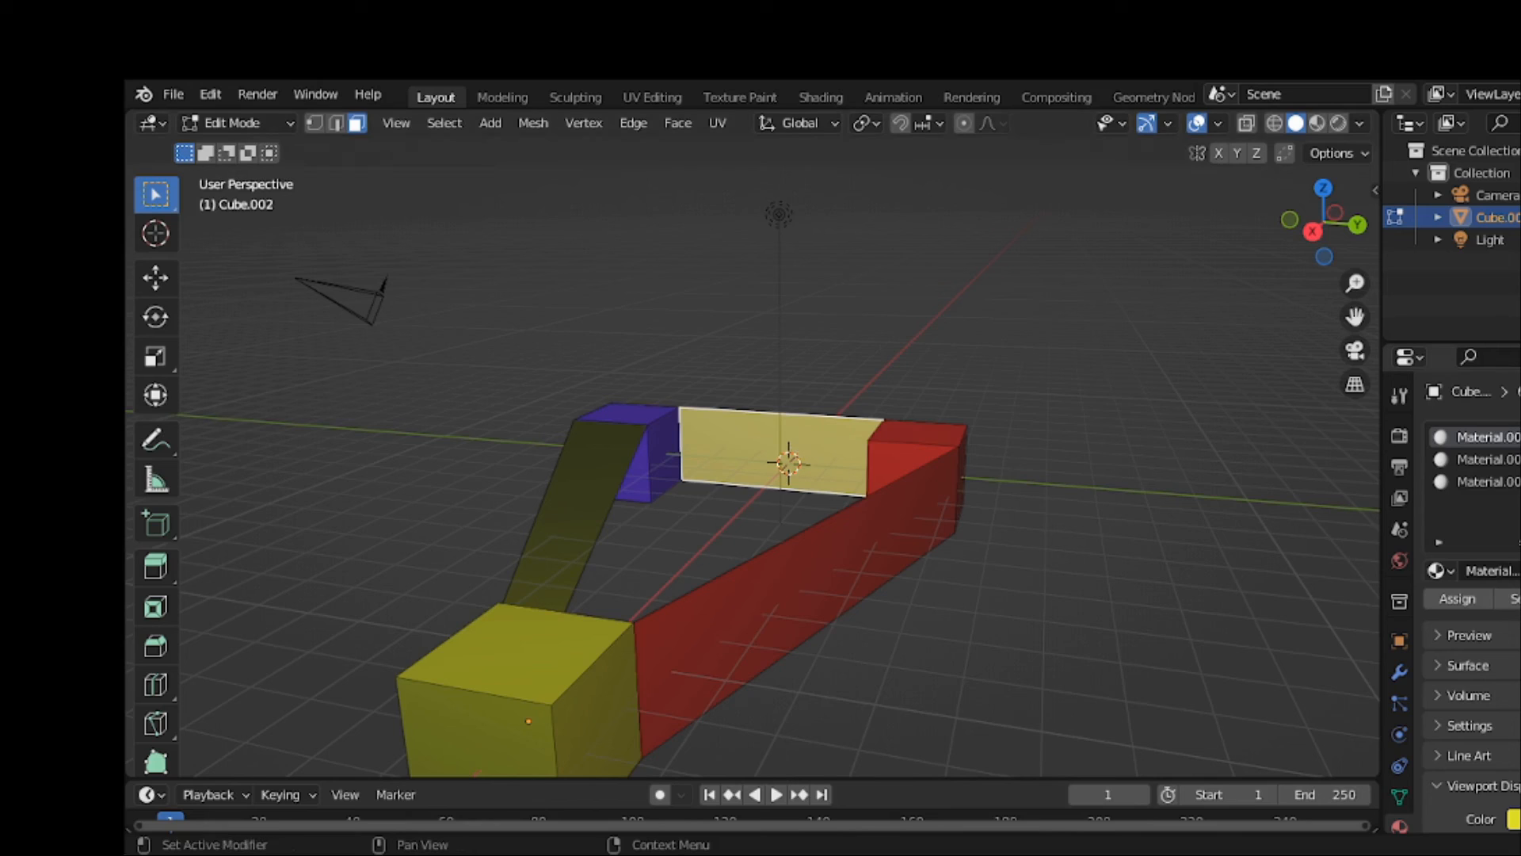
click(1495, 479)
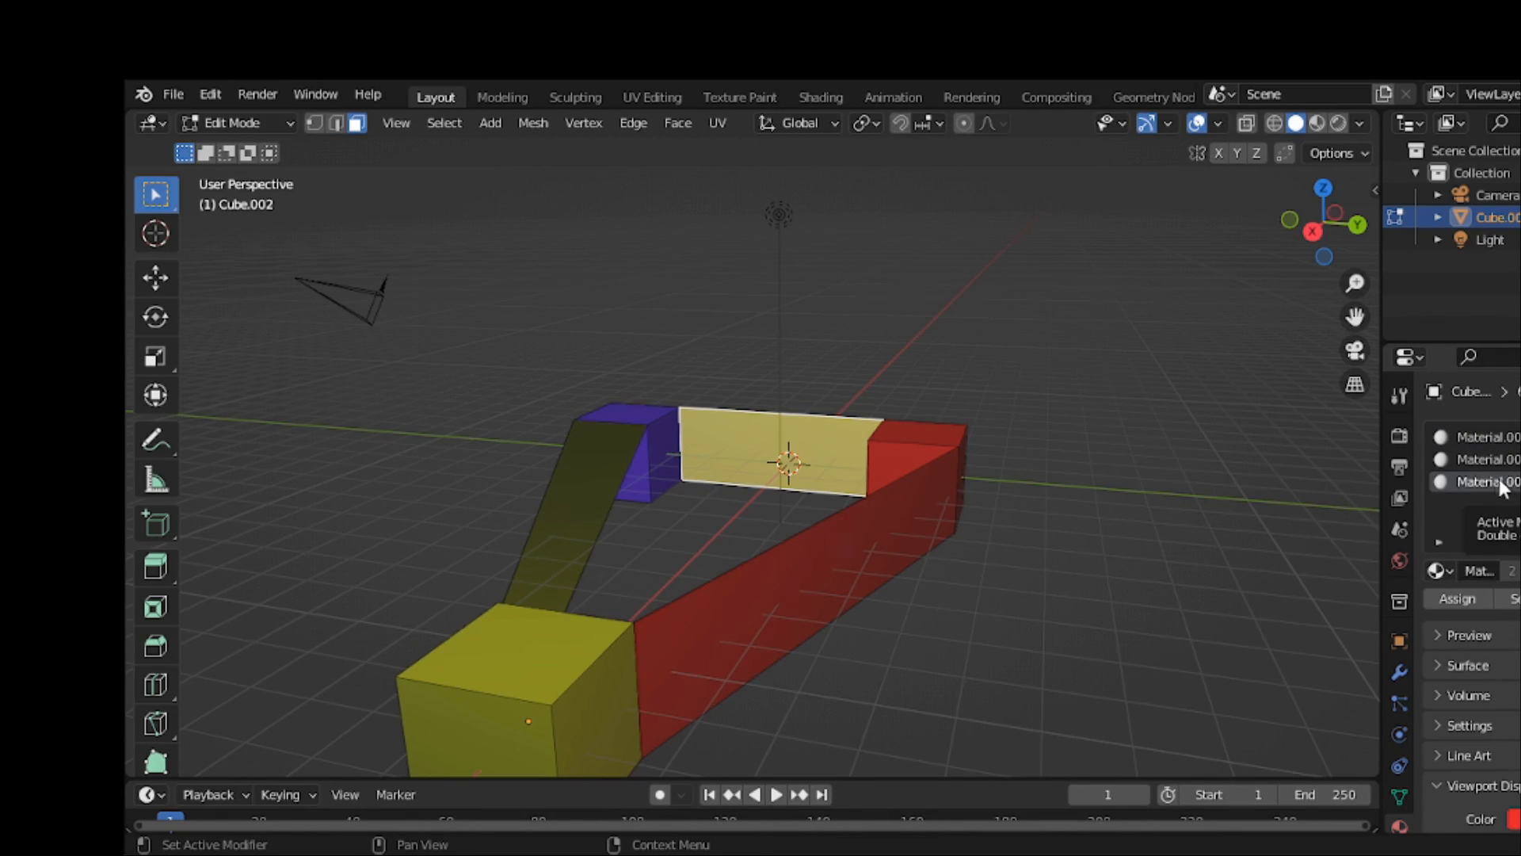
click(1500, 437)
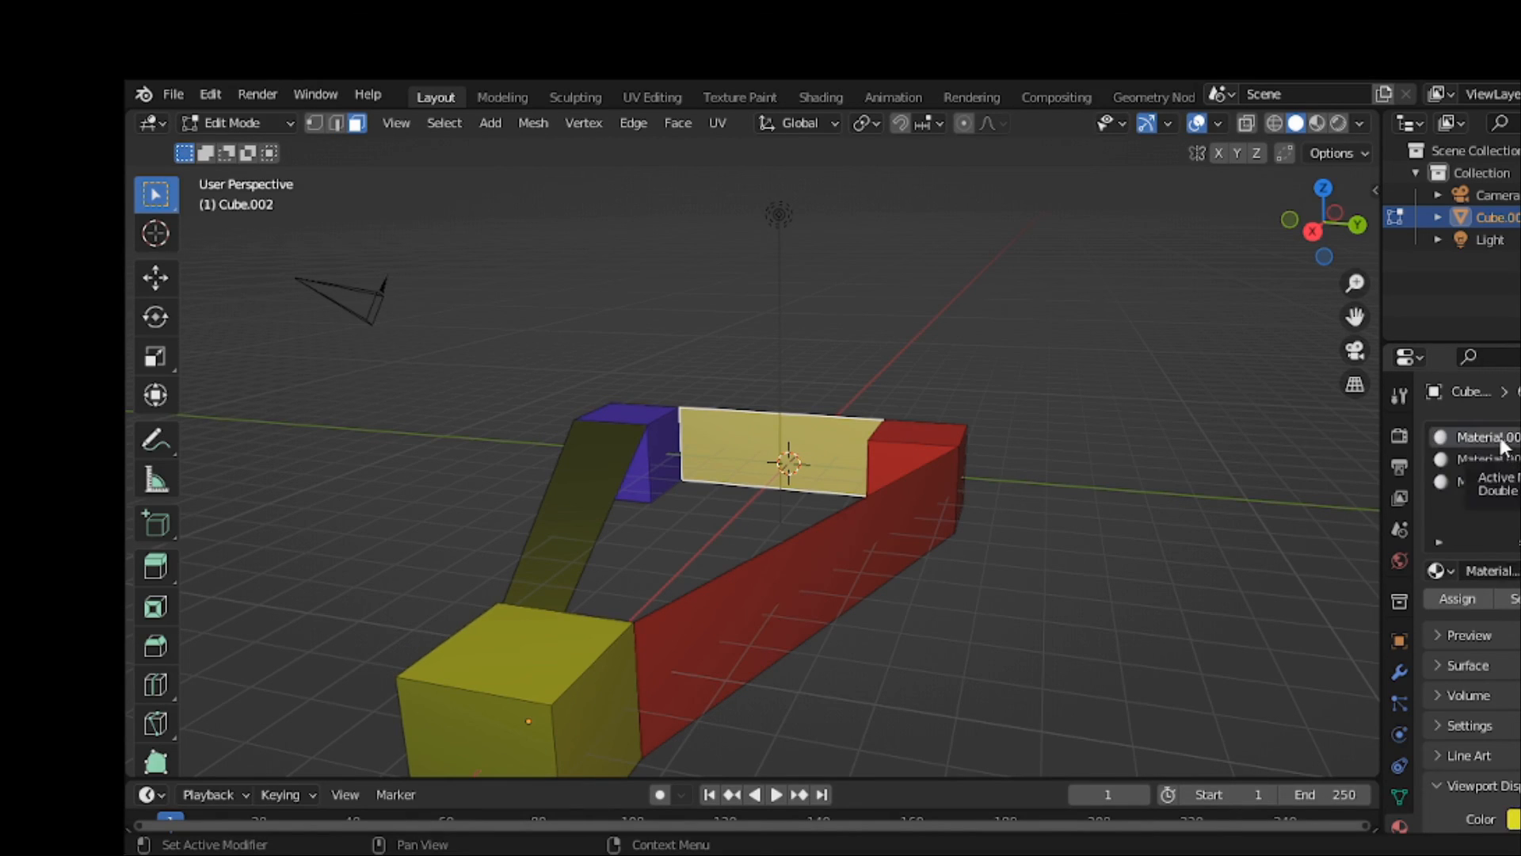
click(1498, 461)
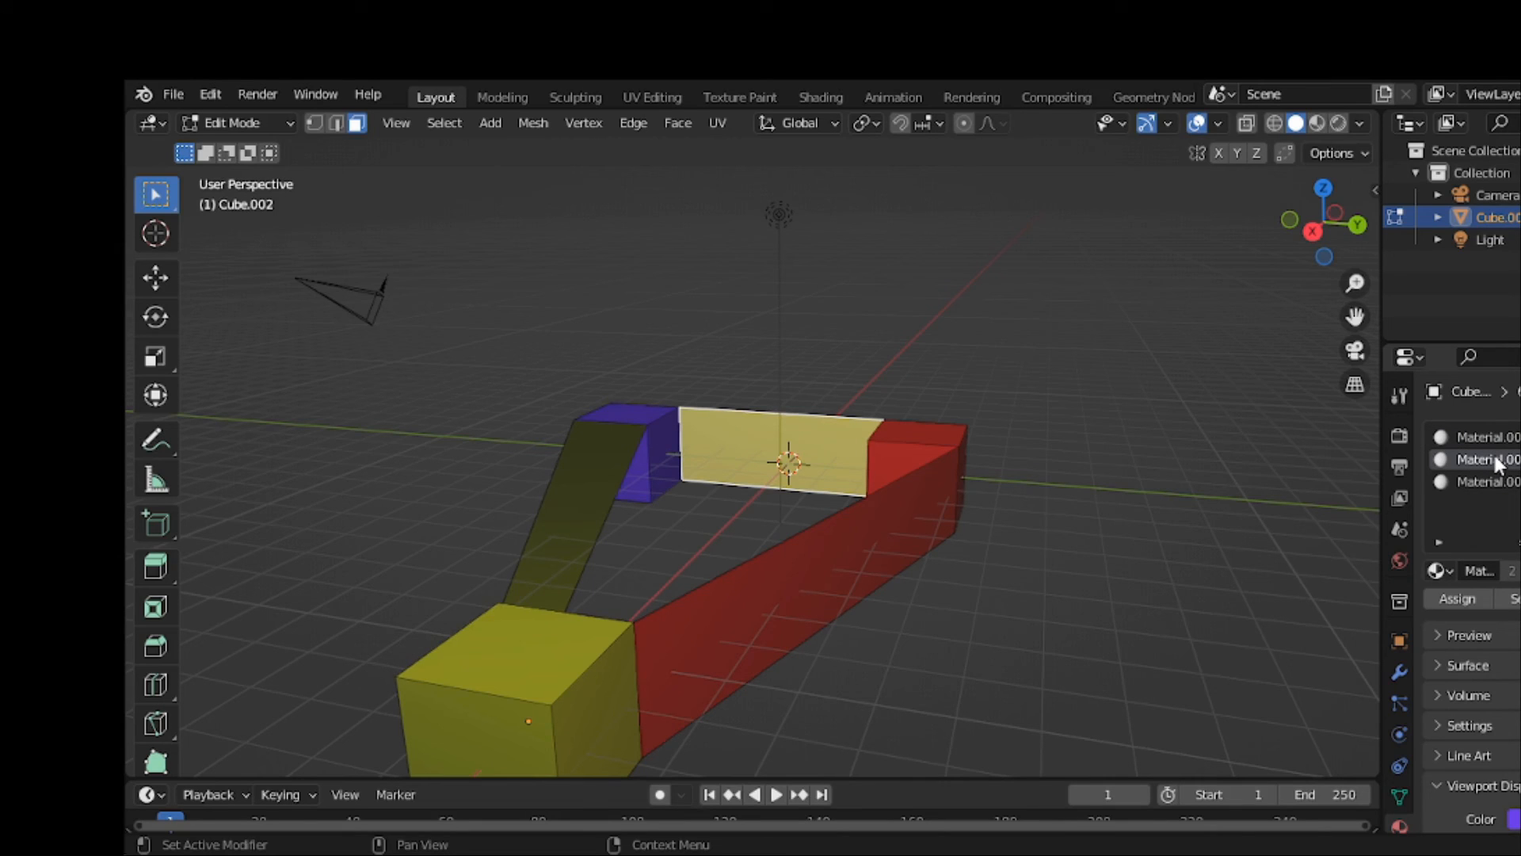
click(1464, 598)
click(1003, 474)
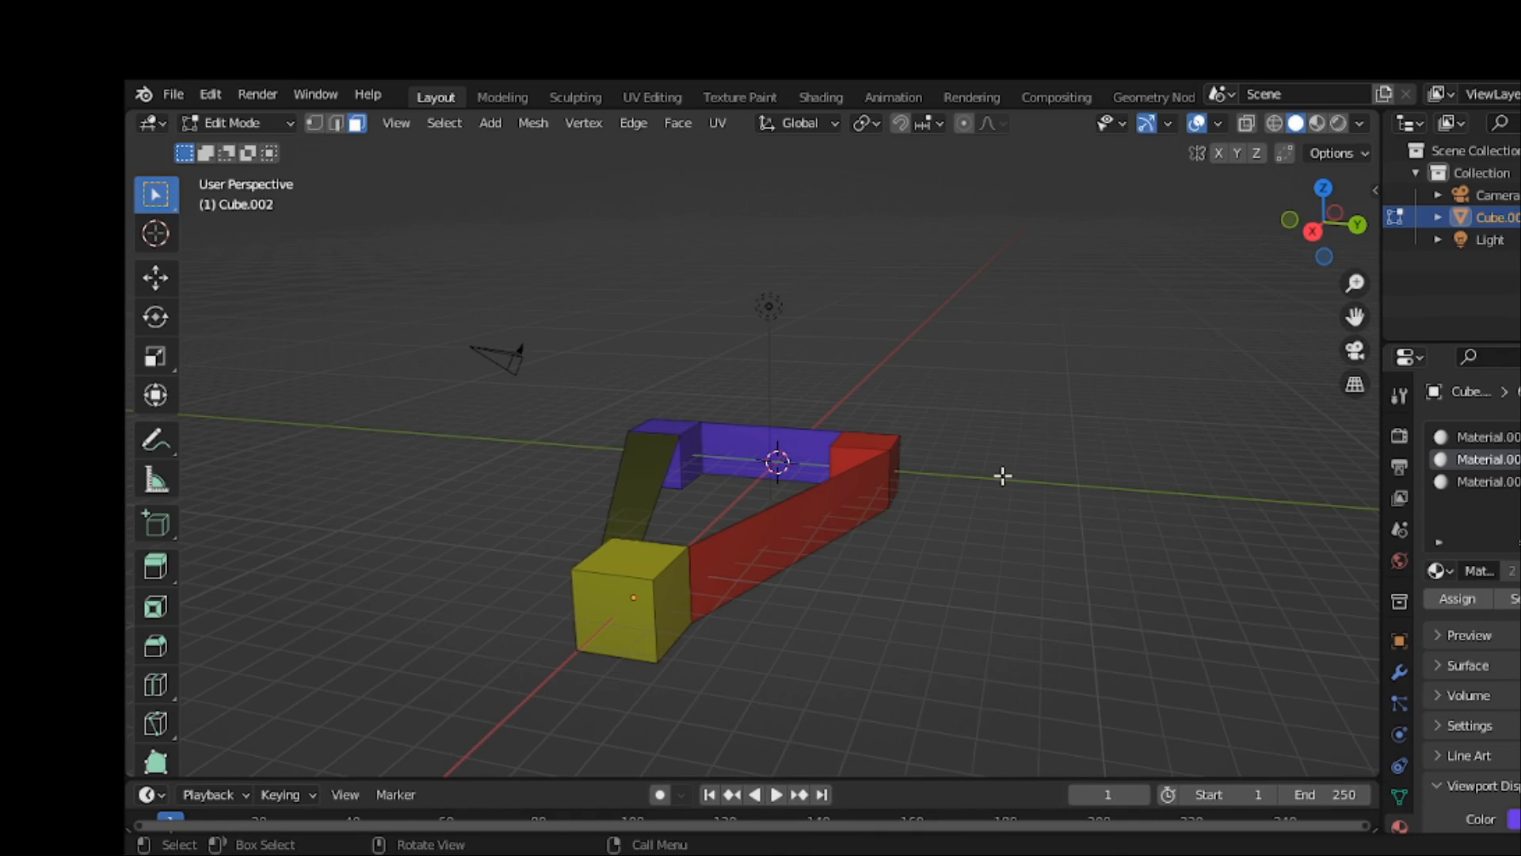
middle_drag(1003, 475, 1093, 473)
scroll(1092, 471, up, 1)
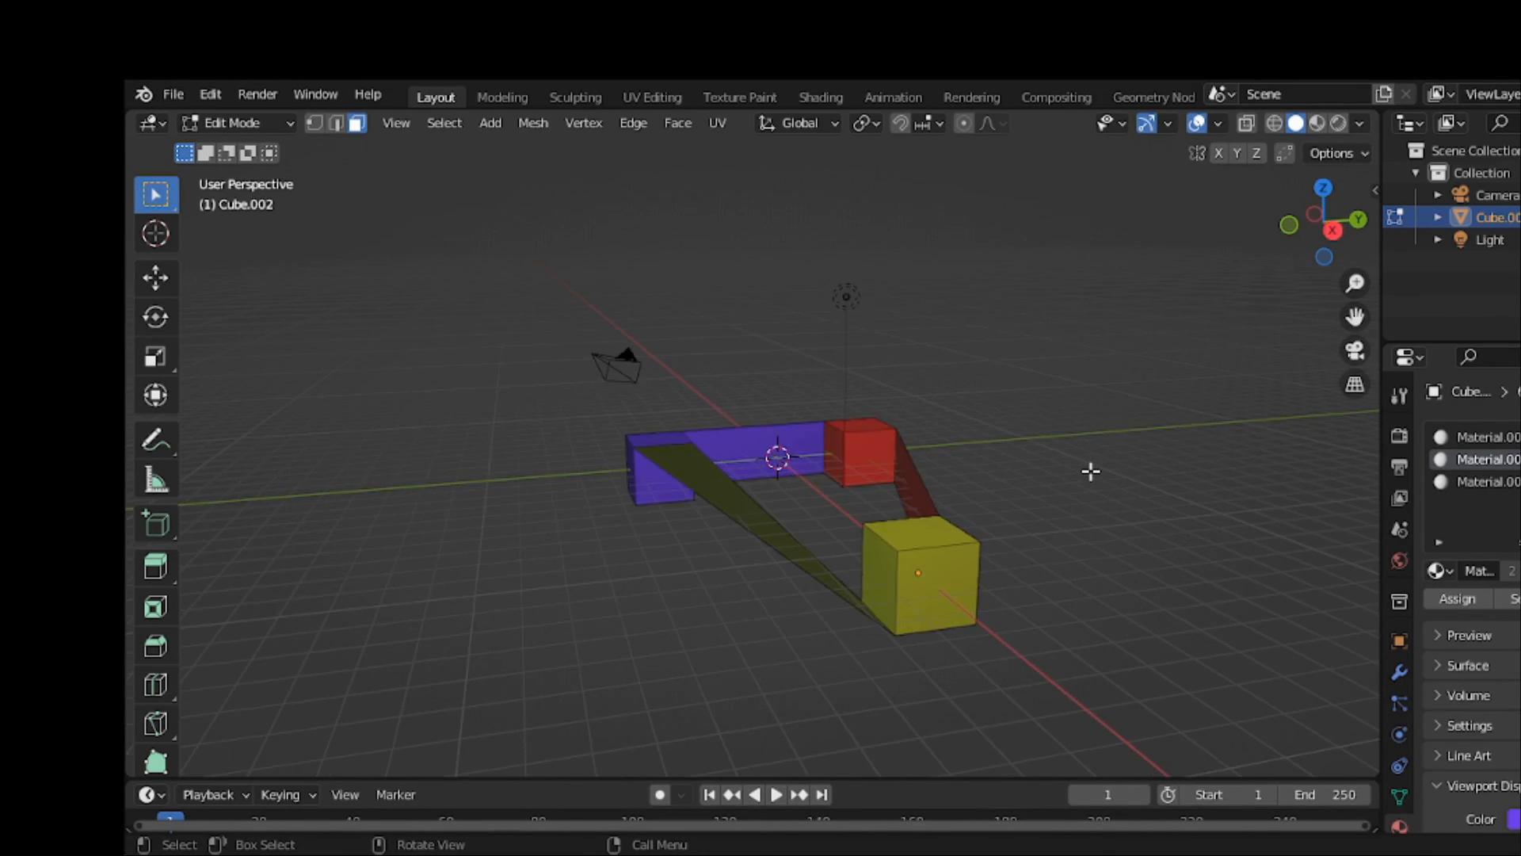